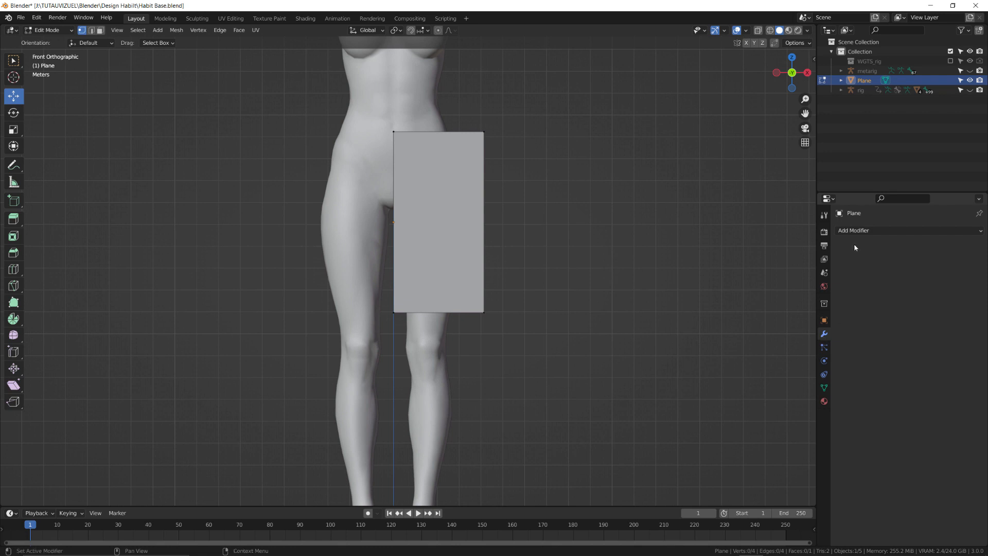
# Add a Mirror modifier on the X axis to the plane and enable its Clipping option.
pyautogui.click(857, 233)
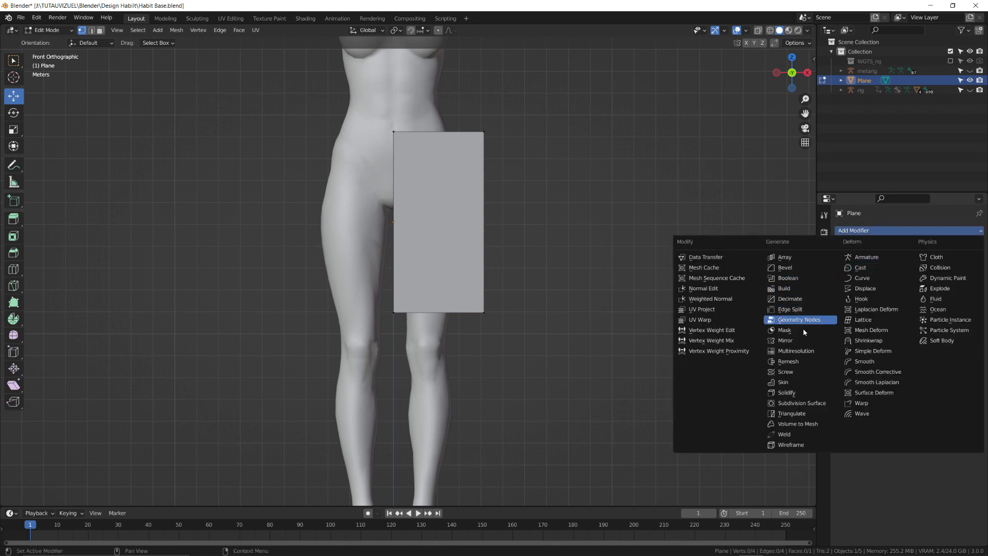
pyautogui.click(799, 342)
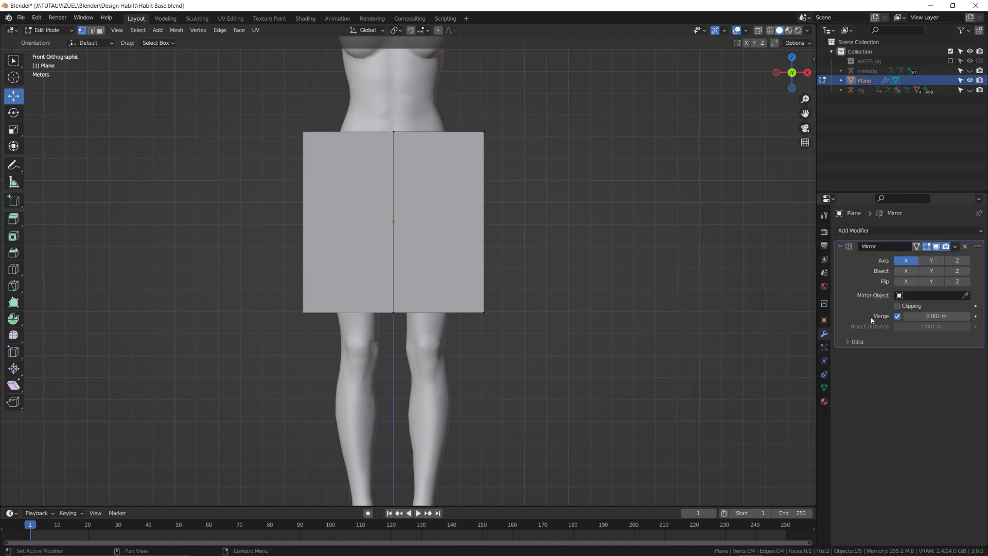
pyautogui.click(898, 306)
# With see-through display on, lower the panel's top edge slightly and move its bottom outer vertex outward to flare the hem.
pyautogui.hotkey('alt', 'z')
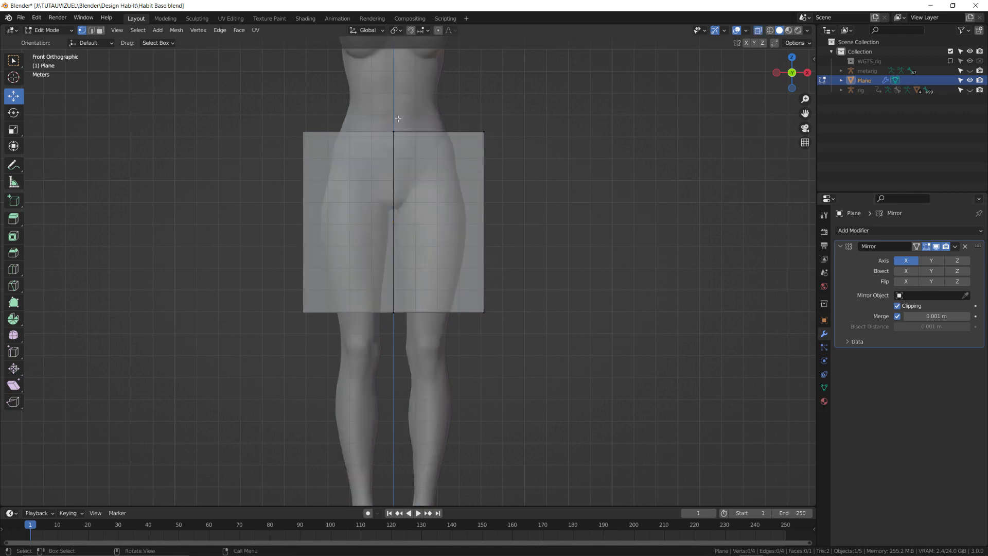
pyautogui.moveTo(374, 112); pyautogui.dragTo(524, 156)
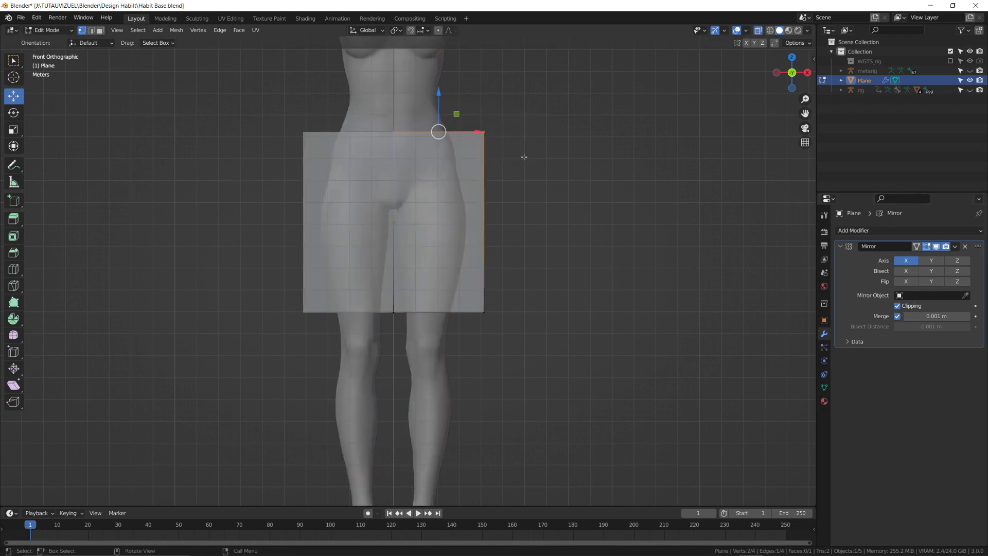
pyautogui.moveTo(443, 91); pyautogui.dragTo(437, 96)
pyautogui.click(484, 312)
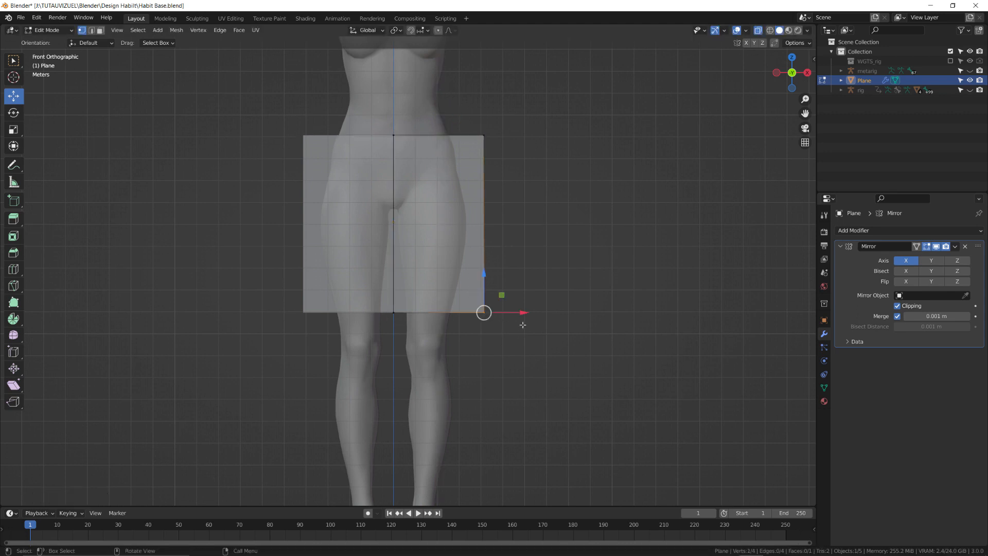
pyautogui.moveTo(523, 313); pyautogui.dragTo(546, 310)
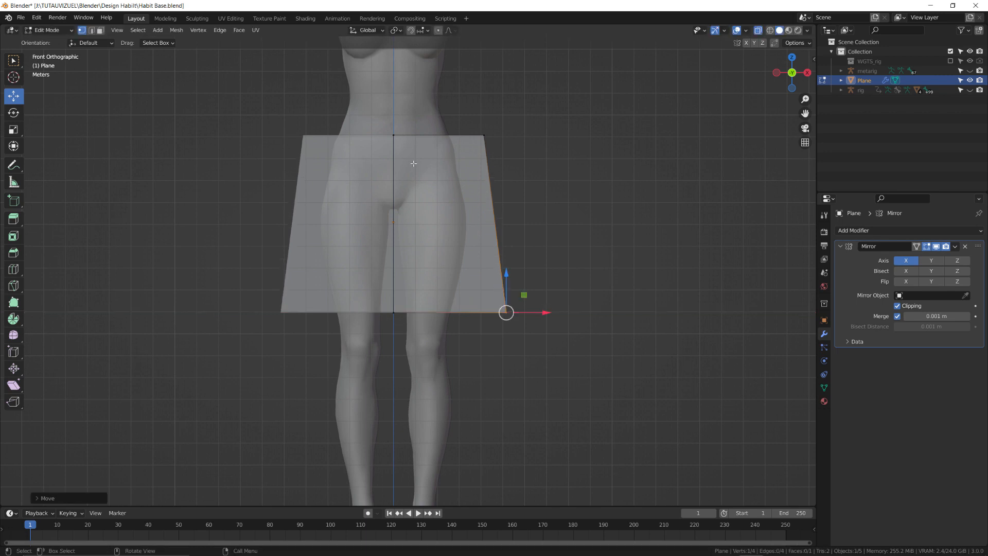
# Add 13 evenly spaced horizontal loop cuts across the panel.
pyautogui.hotkey('ctrl', 'r')
pyautogui.scroll(5, 415, 163)
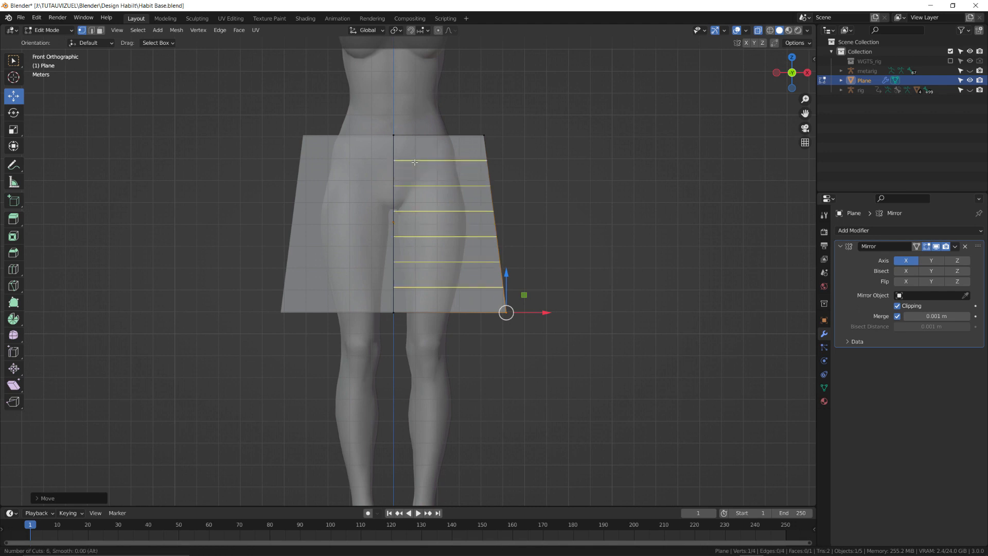
pyautogui.scroll(7, 414, 163)
pyautogui.click(415, 163)
pyautogui.rightClick(415, 163)
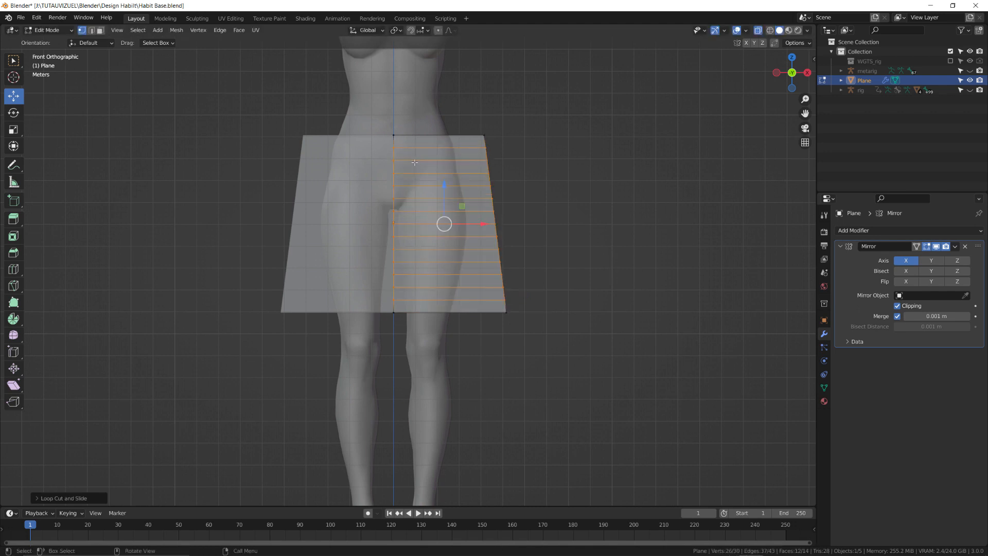
# Add 6 evenly spaced vertical loop cuts to the panel without sliding them.
pyautogui.hotkey('ctrl', 'r')
pyautogui.scroll(6, 428, 154)
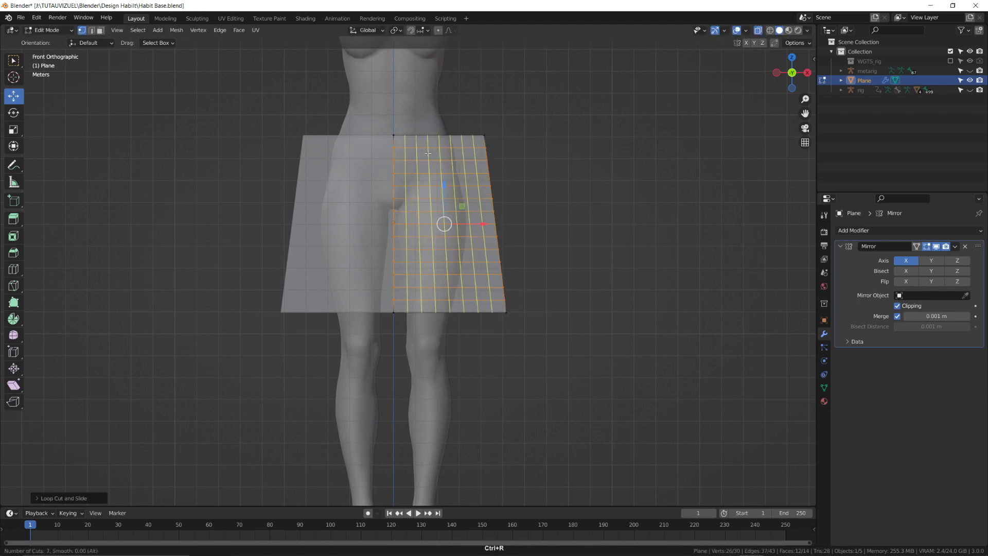
pyautogui.scroll(-1, 427, 153)
pyautogui.click(427, 153)
pyautogui.rightClick(427, 153)
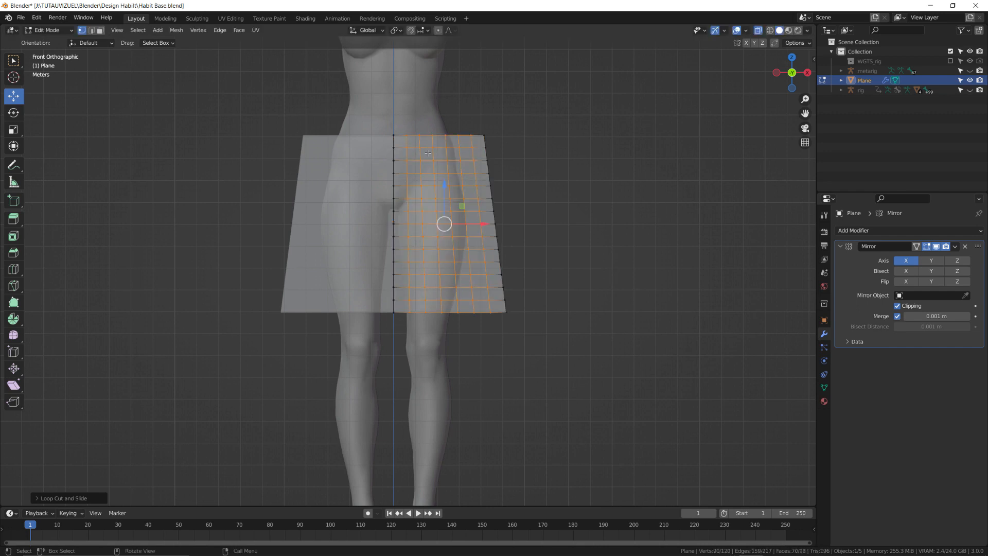
# Subdivide the entire panel mesh twice.
pyautogui.press('a')
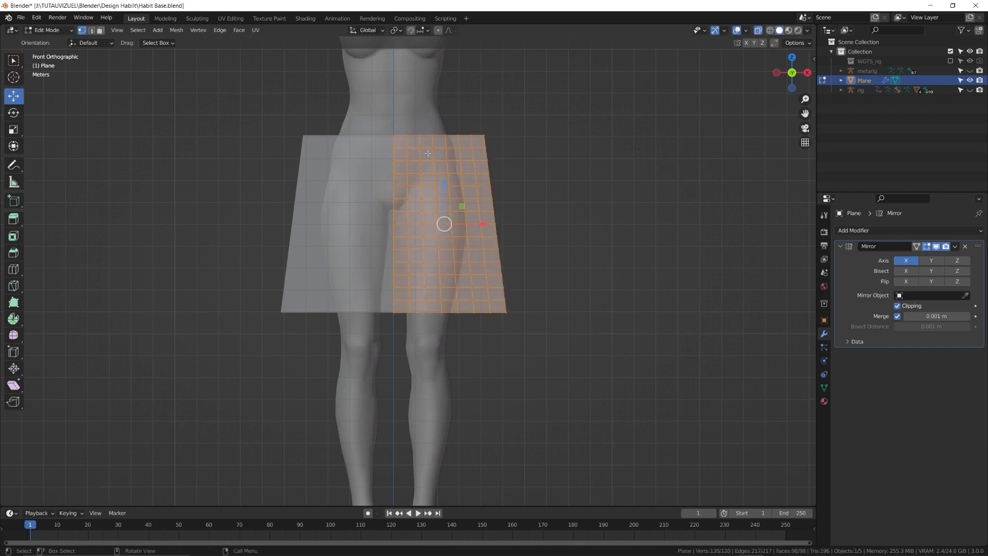
pyautogui.rightClick(428, 154)
pyautogui.click(428, 156)
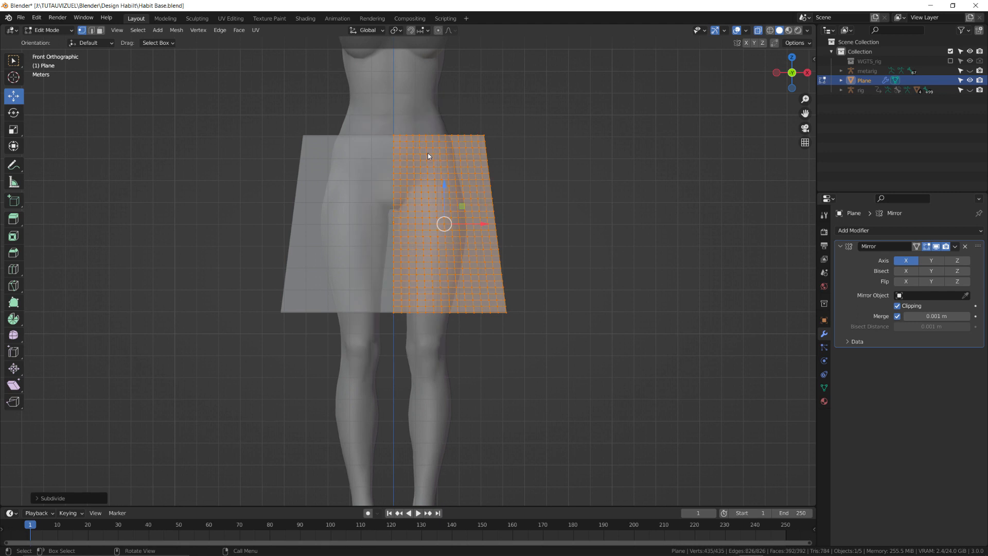
pyautogui.rightClick(427, 153)
pyautogui.click(428, 154)
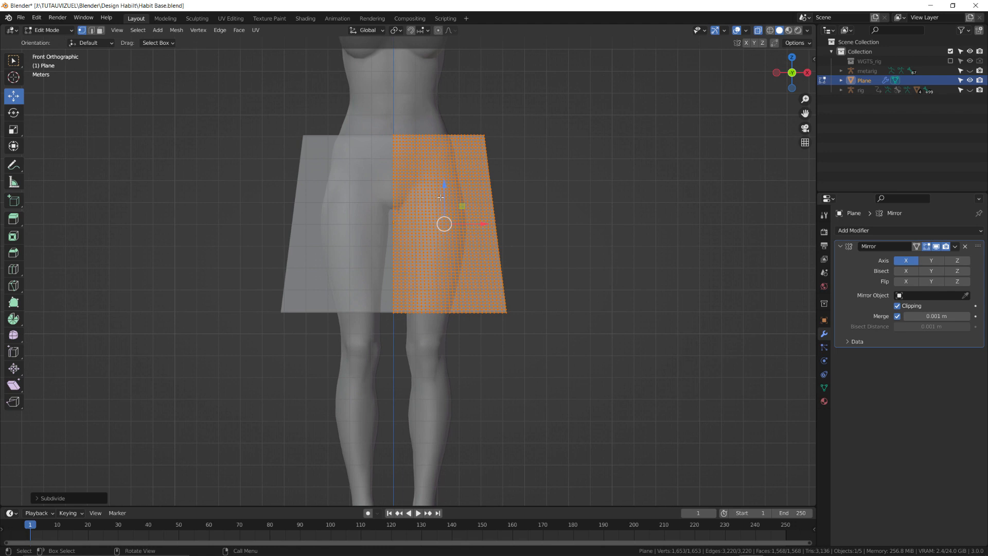
# In right side view, extrude the whole panel backward through the body to just behind the buttocks.
pyautogui.press('KP_3')
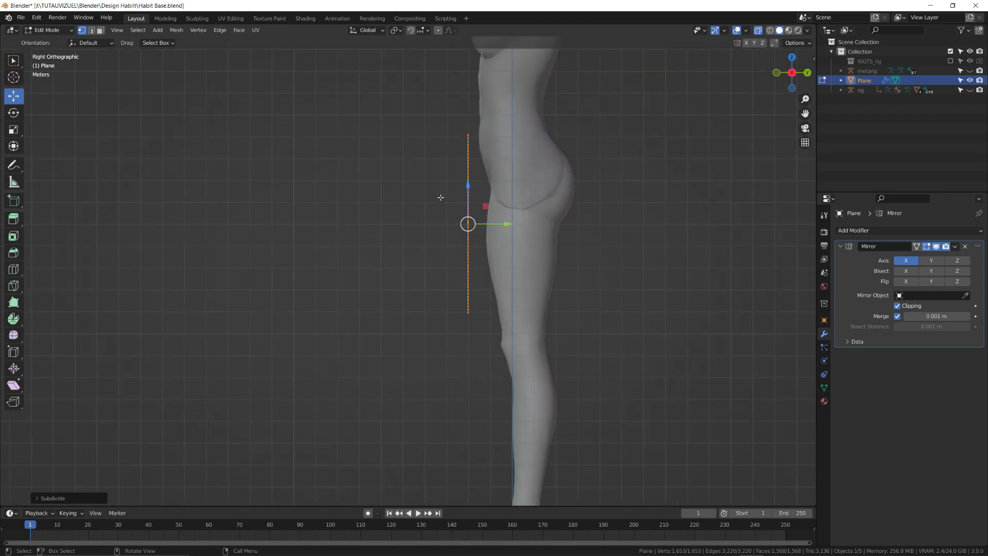
pyautogui.press('e')
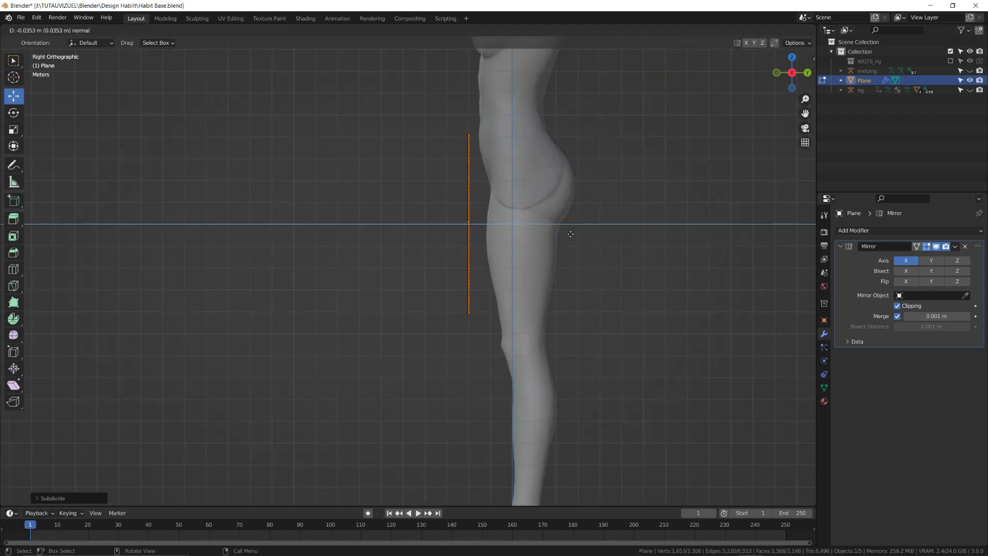
pyautogui.click(646, 232)
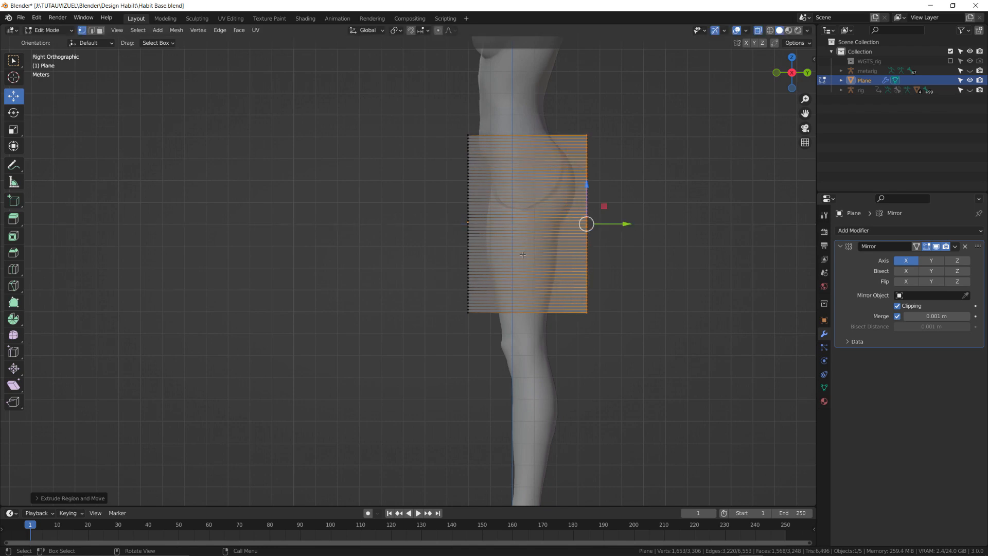
# Delete the strip of faces closing the top of the extruded box around the waist.
pyautogui.moveTo(474, 257); pyautogui.dragTo(450, 230, button='middle')
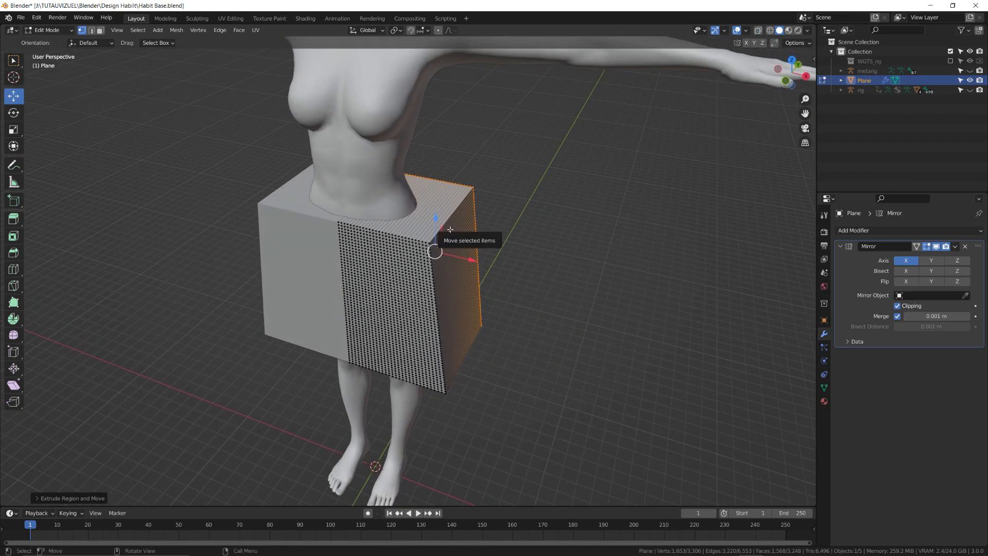
pyautogui.press('3')
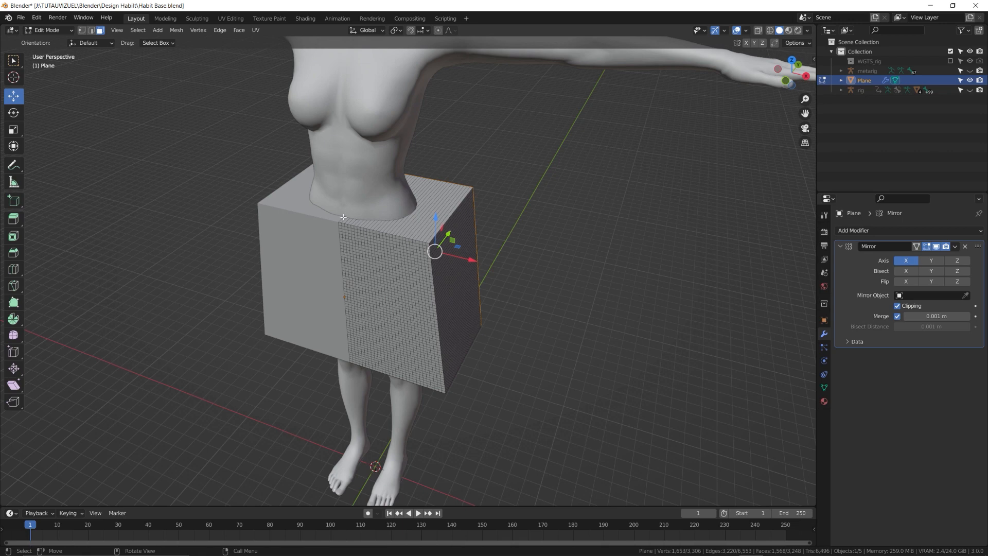
pyautogui.click(376, 191)
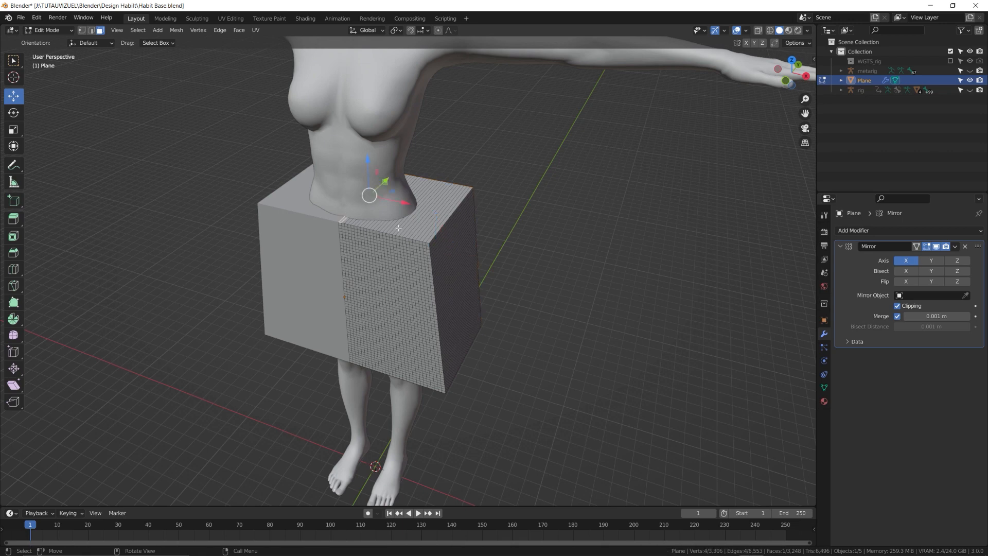
pyautogui.keyDown('ctrl'); pyautogui.click(436, 232); pyautogui.keyUp('ctrl')
pyautogui.press('x')
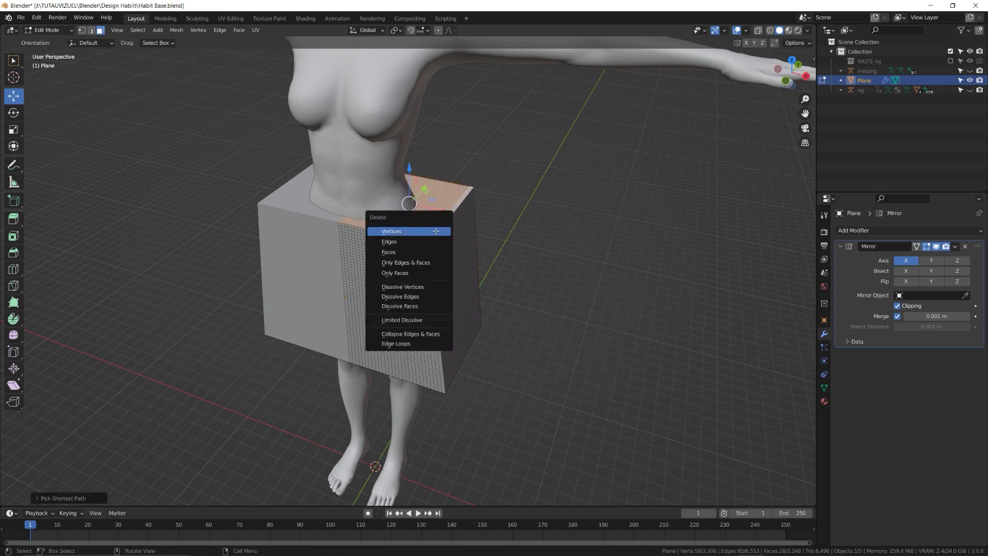
pyautogui.click(425, 251)
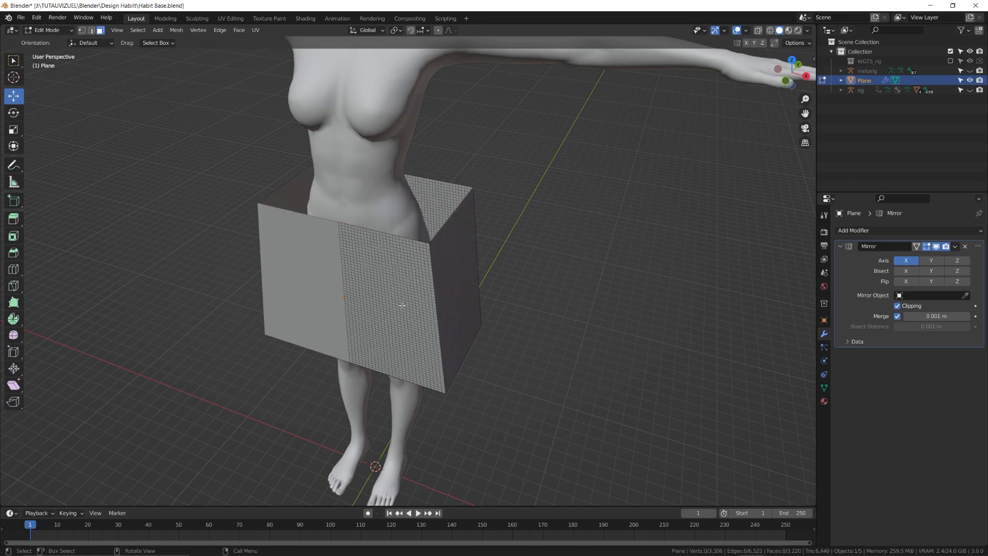
# Delete the strip of faces closing the bottom of the box around the legs.
pyautogui.moveTo(402, 305); pyautogui.dragTo(355, 332, button='middle')
pyautogui.click(344, 340)
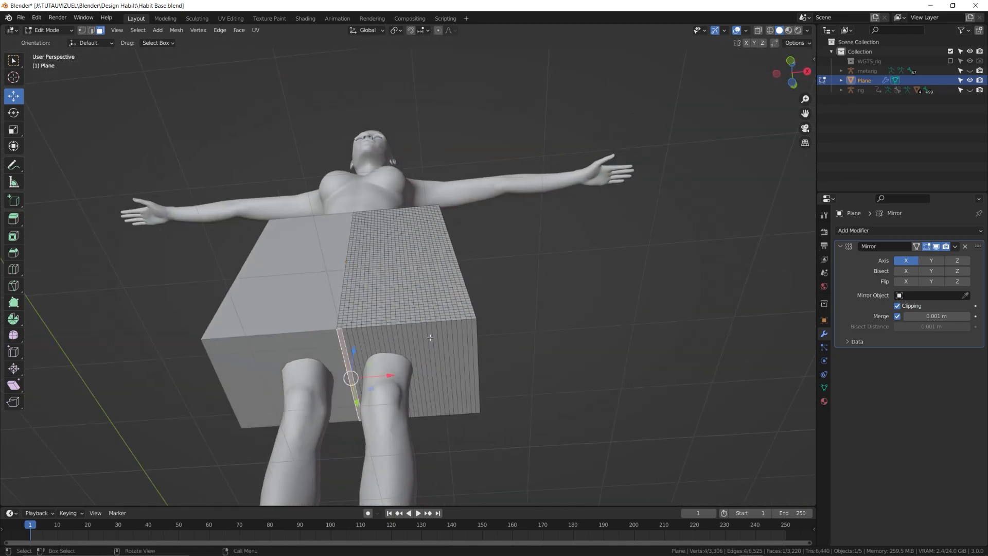
pyautogui.keyDown('ctrl'); pyautogui.click(472, 327); pyautogui.keyUp('ctrl')
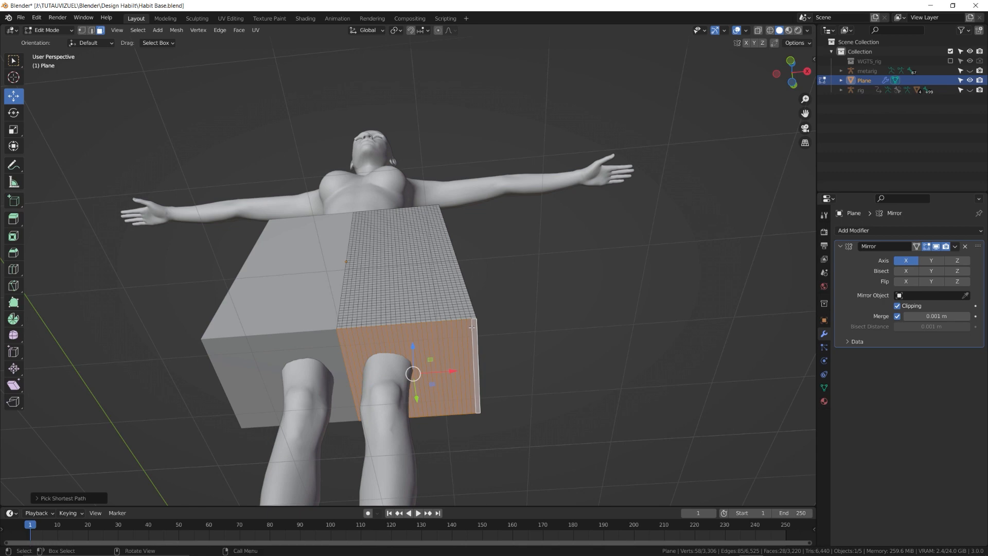
pyautogui.press('x')
pyautogui.click(472, 327)
# Remove only the faces of the box's outer side, keeping the edges that connect the front and back panels.
pyautogui.moveTo(472, 266); pyautogui.dragTo(425, 347, button='middle')
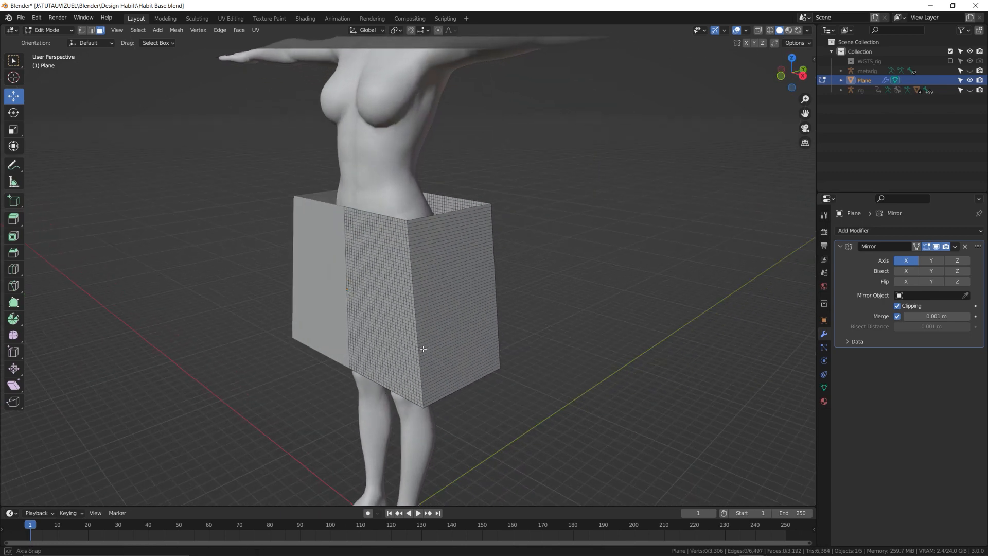
pyautogui.keyDown('alt'); pyautogui.click(457, 276); pyautogui.keyUp('alt')
pyautogui.press('x')
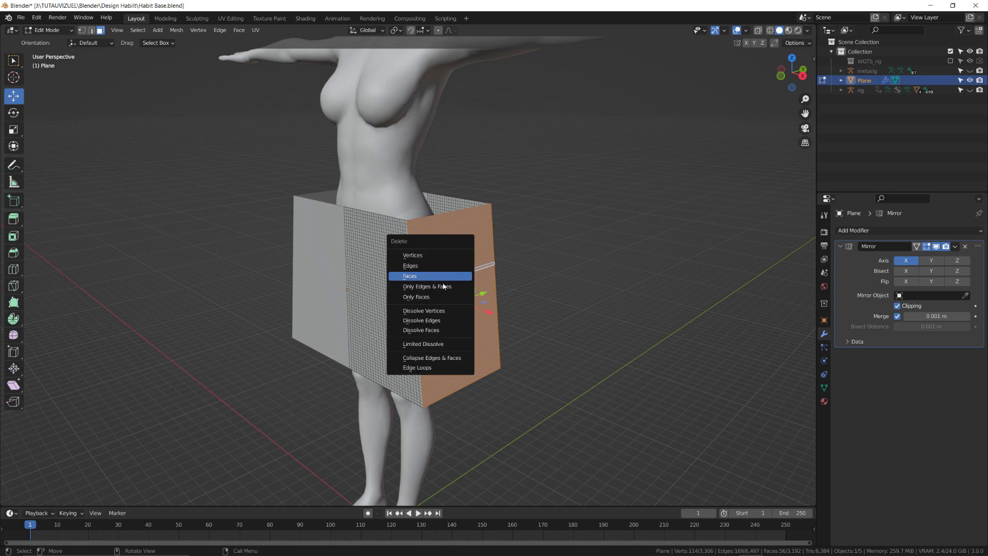
pyautogui.click(432, 298)
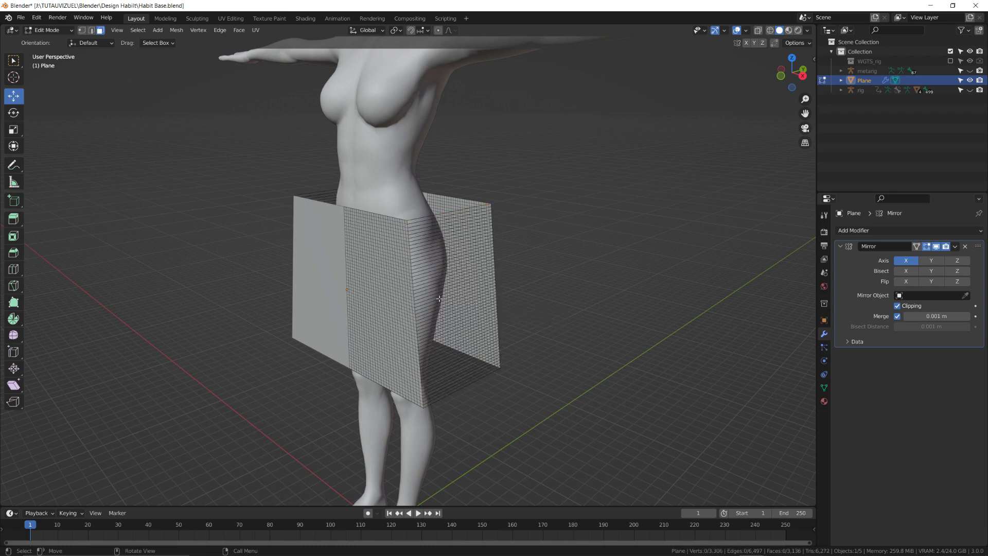
# Return to Object Mode and give the skirt mesh Cloth physics.
pyautogui.moveTo(432, 256); pyautogui.dragTo(466, 262, button='middle')
pyautogui.press('Tab')
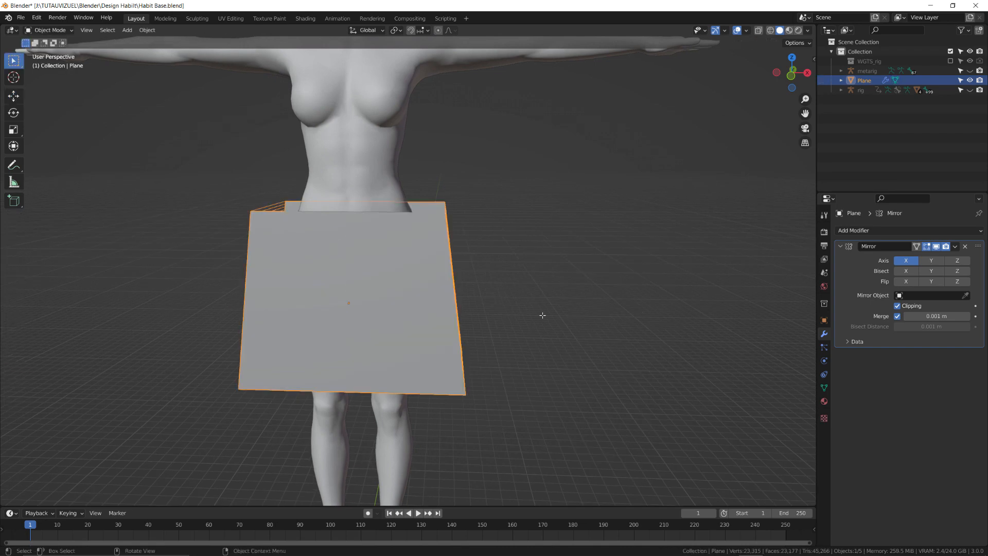
pyautogui.click(824, 361)
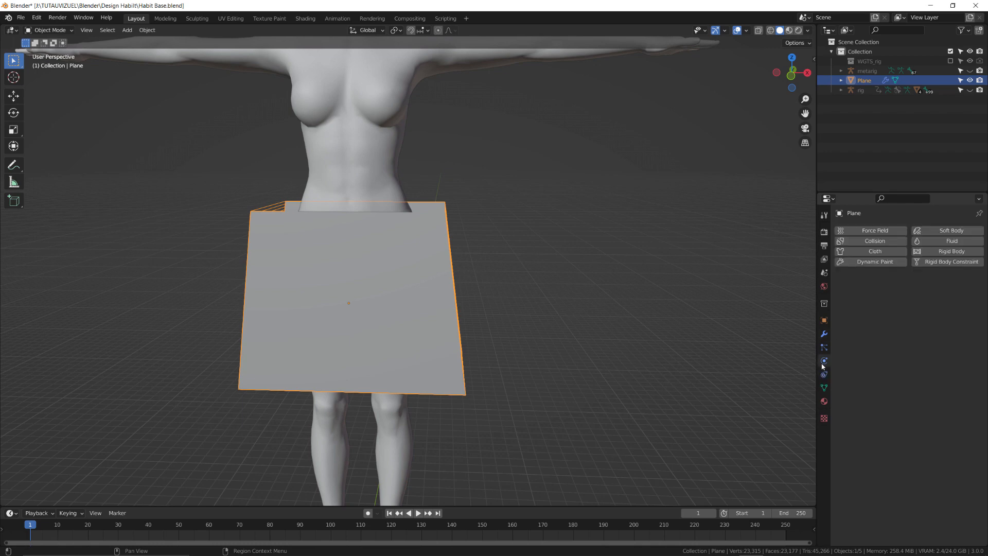
pyautogui.click(869, 252)
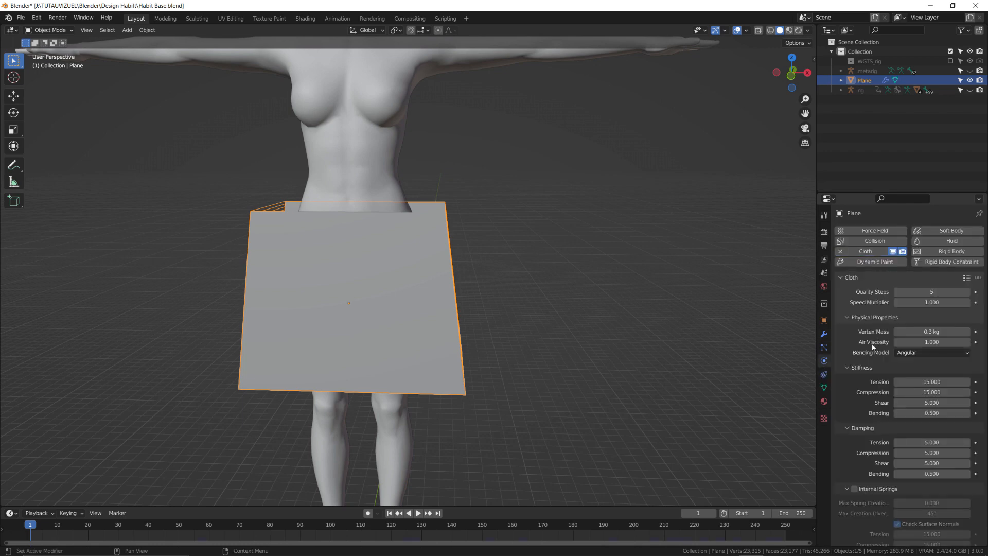
# Enable Sewing in the cloth's shape settings and test the simulation by playing it to about frame 33.
pyautogui.scroll(-10, 866, 377)
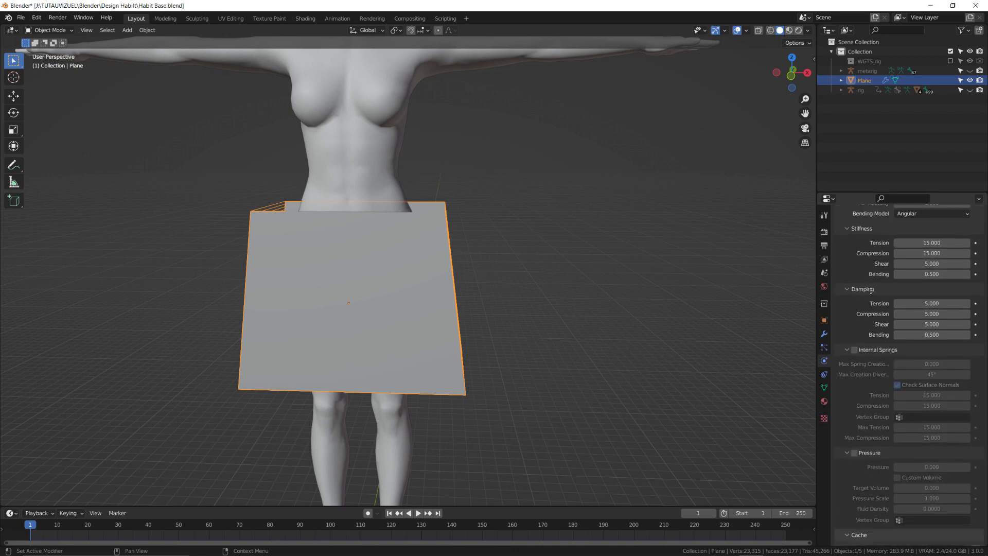
pyautogui.scroll(-10, 873, 319)
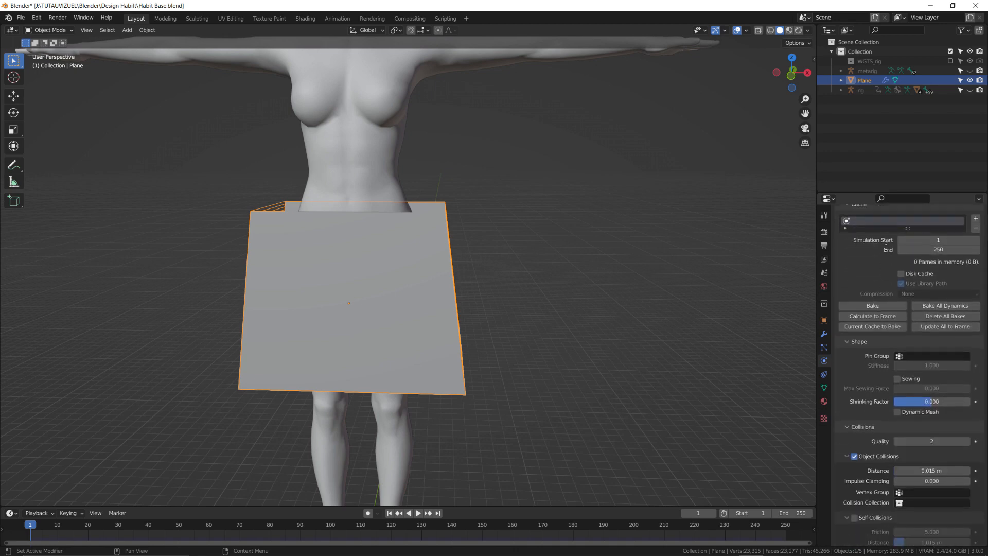
pyautogui.scroll(-2, 873, 314)
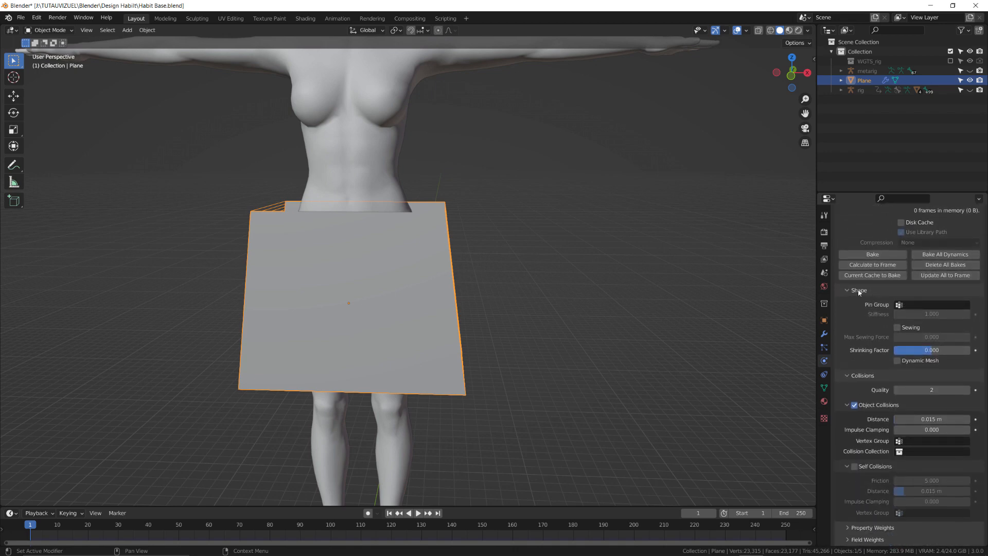
pyautogui.click(897, 327)
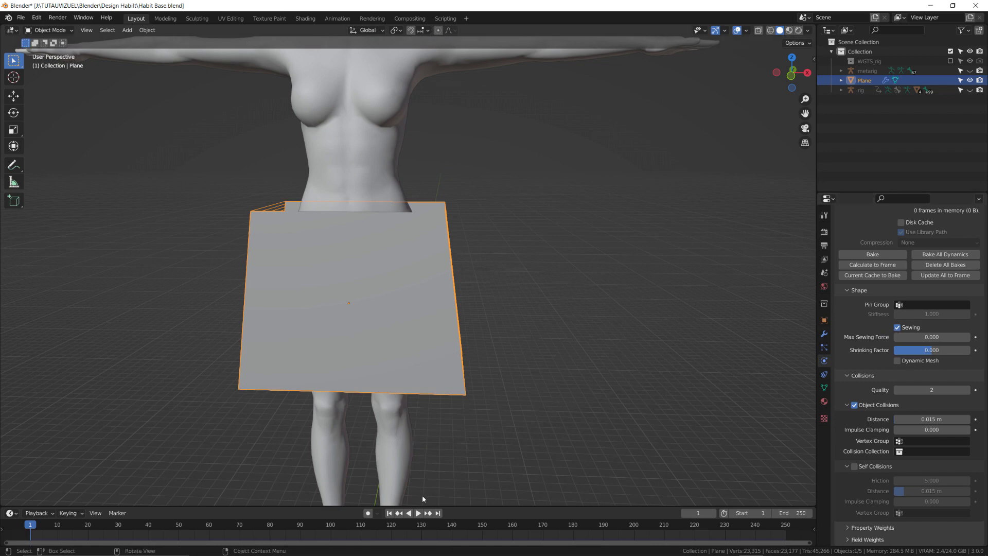
pyautogui.click(418, 513)
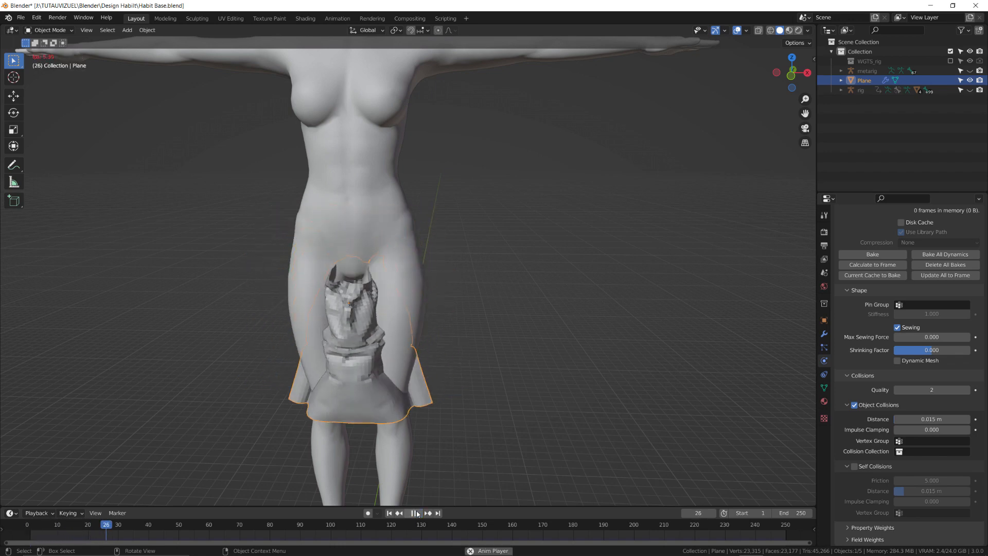
pyautogui.click(415, 514)
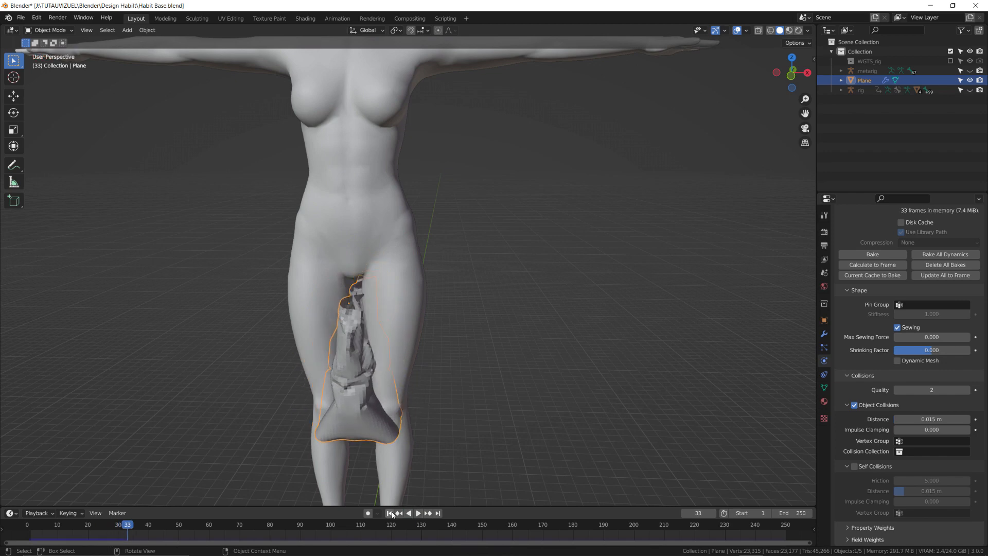
# Return the timeline to frame 1 and give the character's body Collision physics.
pyautogui.click(391, 513)
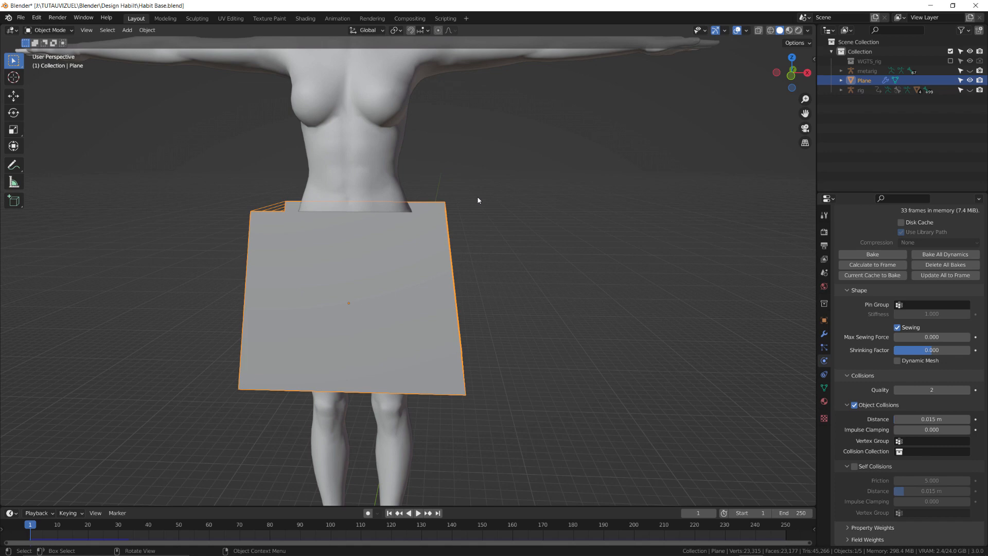
pyautogui.click(378, 166)
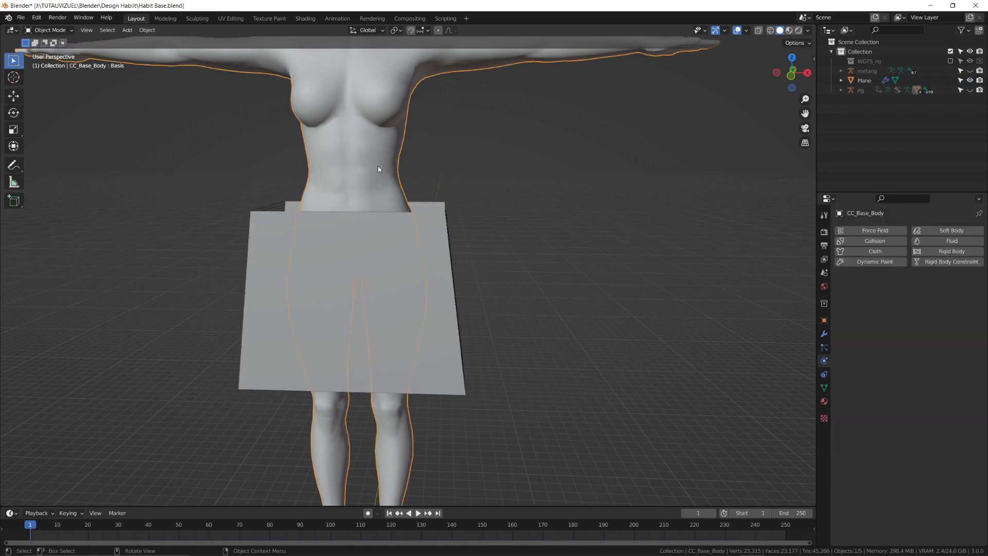
pyautogui.click(873, 241)
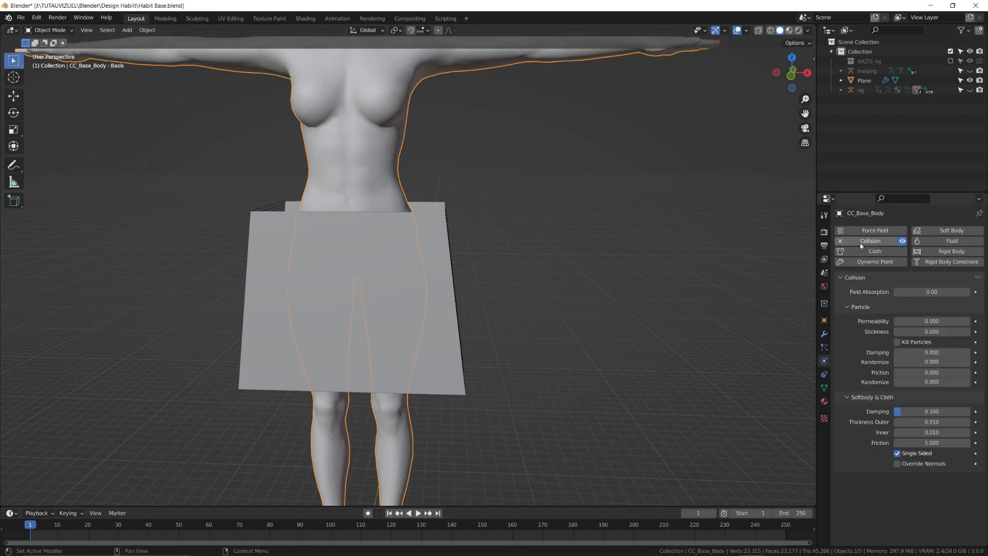
# Test the cloth against the body by playing the simulation to about frame 45, and rewind to the first frame.
pyautogui.click(418, 513)
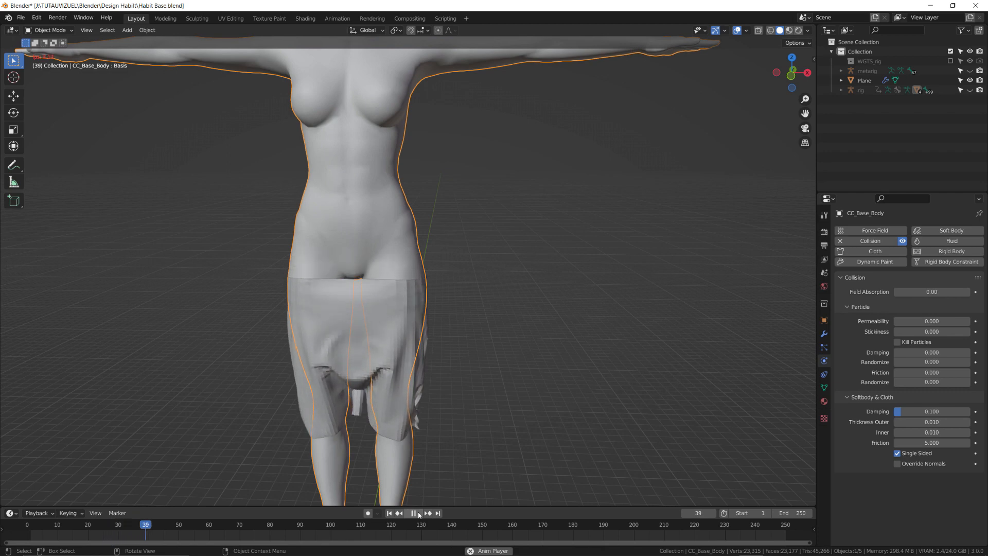
pyautogui.click(417, 514)
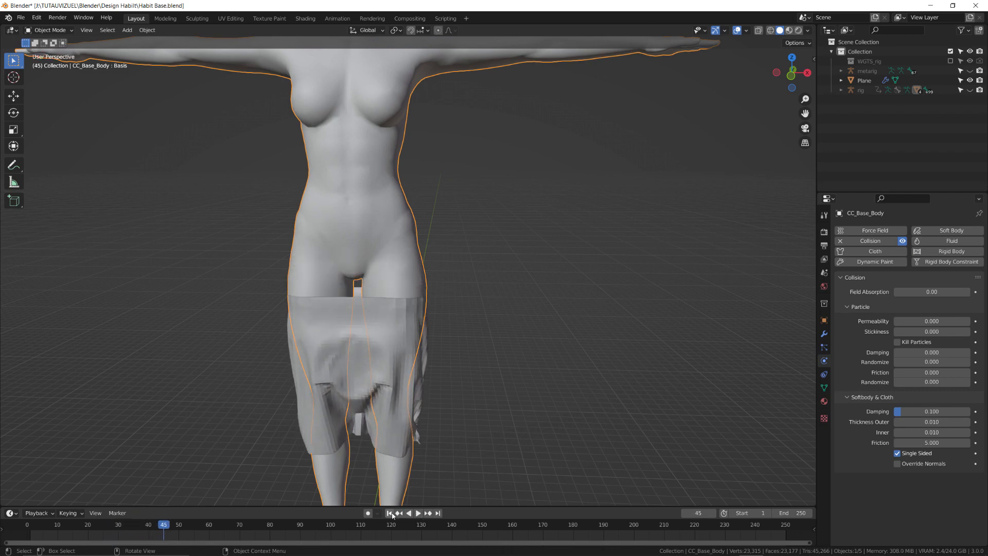
pyautogui.click(390, 513)
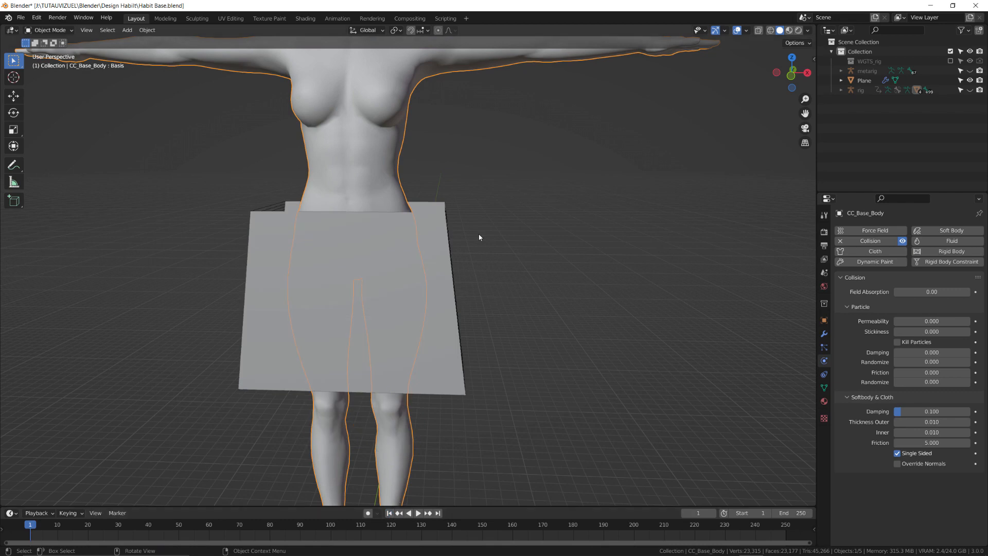
# Remove only the faces of one horizontal loop near the waist on the skirt's front and back panels, separating a waistband strip.
pyautogui.press('Tab')
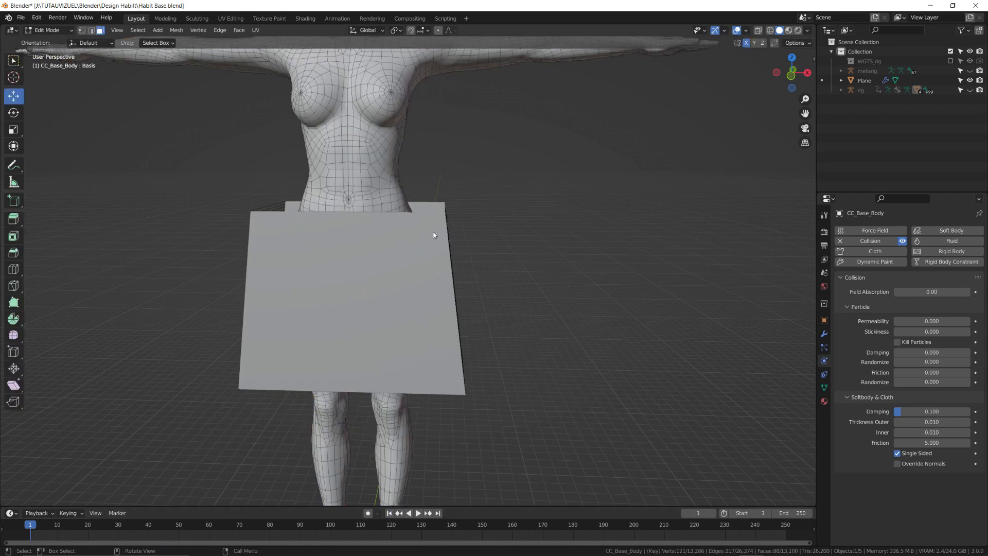
pyautogui.press('Tab')
pyautogui.click(441, 225)
pyautogui.press('Tab')
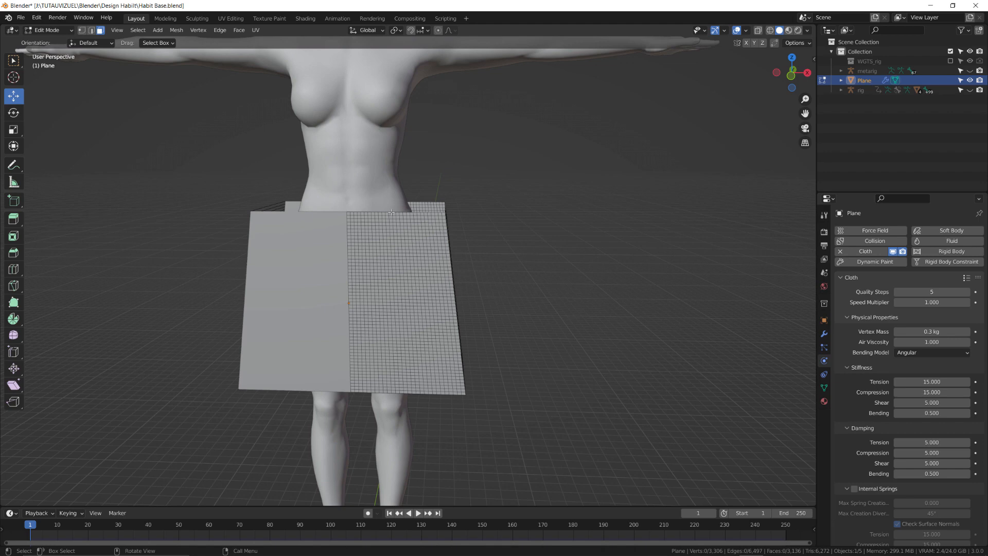
pyautogui.press('a')
pyautogui.scroll(4, 391, 212)
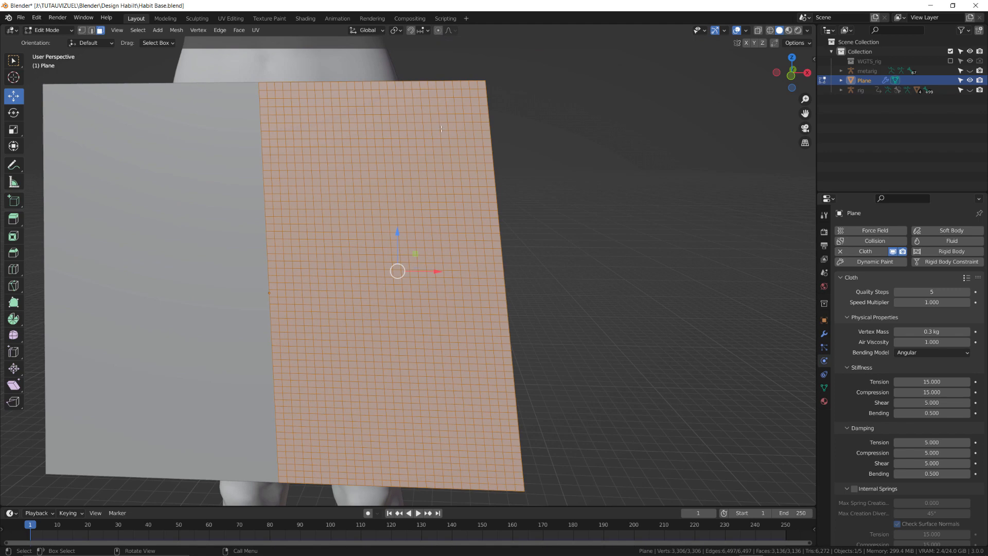
pyautogui.click(443, 109)
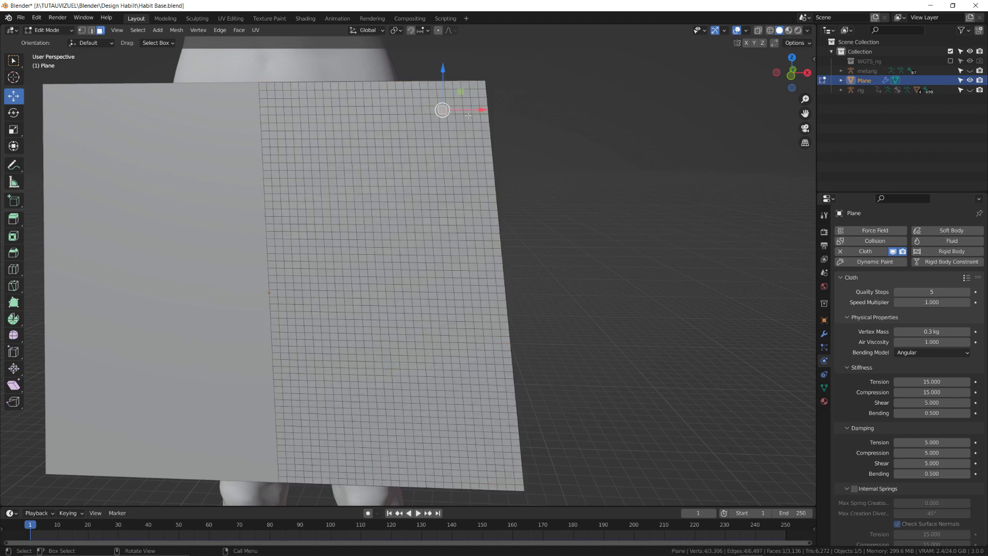
pyautogui.keyDown('alt'); pyautogui.click(288, 110); pyautogui.keyUp('alt')
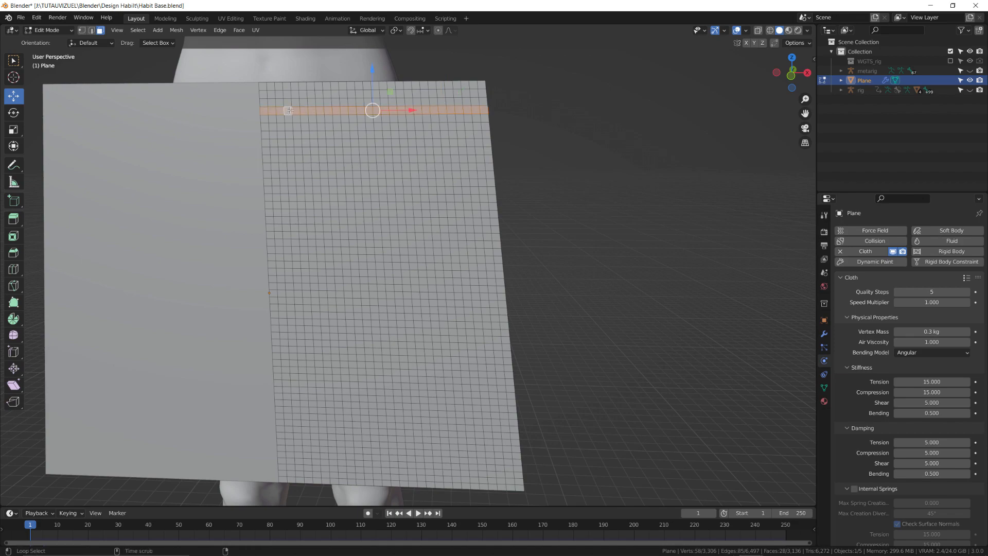
pyautogui.moveTo(288, 111); pyautogui.dragTo(402, 165, button='middle')
pyautogui.keyDown('alt'); pyautogui.keyDown('shift'); pyautogui.click(357, 109); pyautogui.keyUp('shift'); pyautogui.keyUp('alt')
pyautogui.press('x')
pyautogui.click(508, 151)
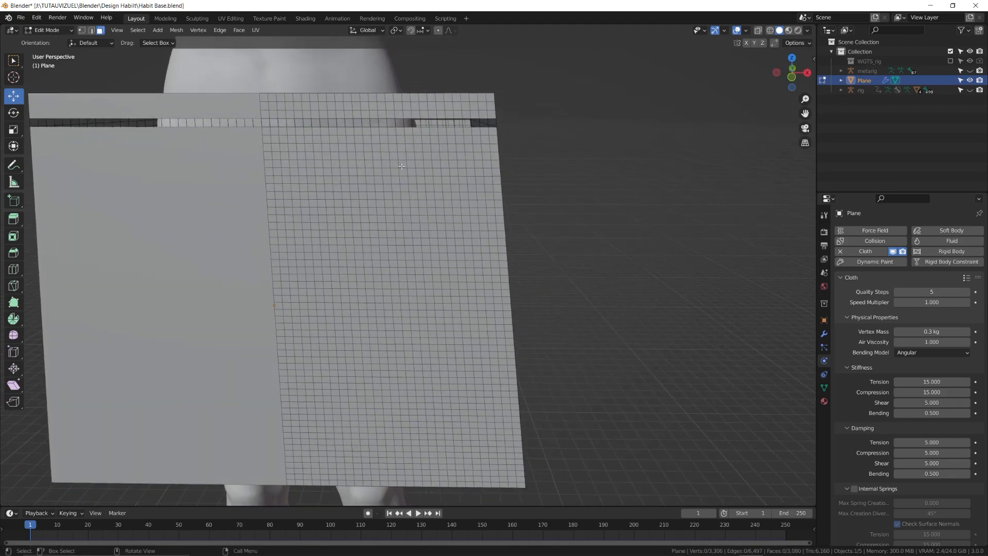
pyautogui.scroll(-3, 401, 165)
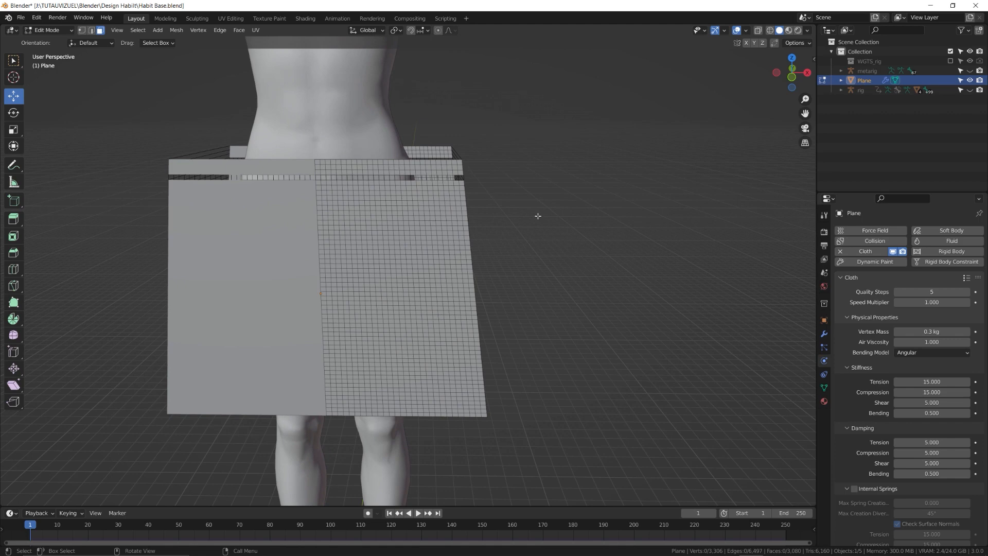
# Select the linked waistband faces and assign them to a new vertex group named Shrink.
pyautogui.click(824, 388)
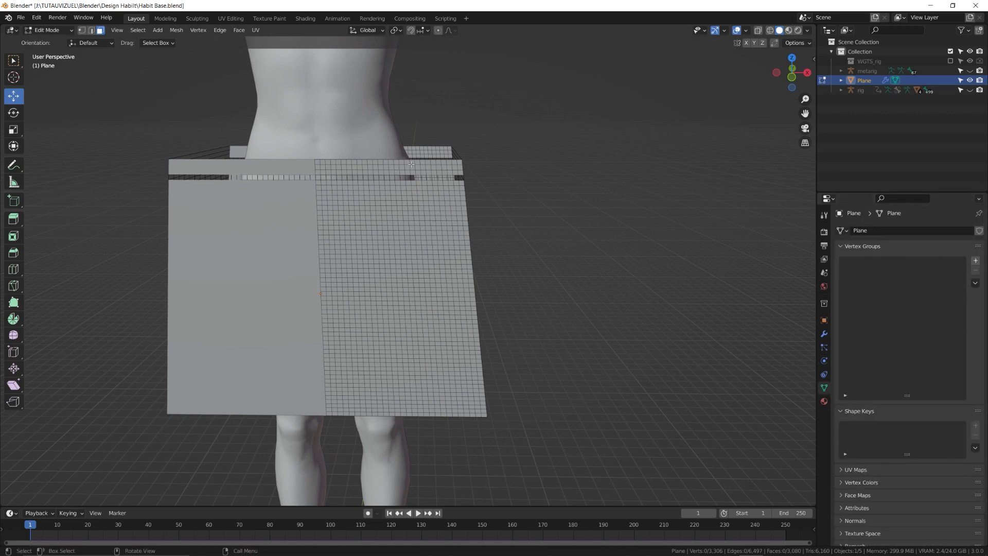
pyautogui.press('l')
pyautogui.moveTo(431, 151); pyautogui.dragTo(504, 164, button='middle')
pyautogui.click(975, 261)
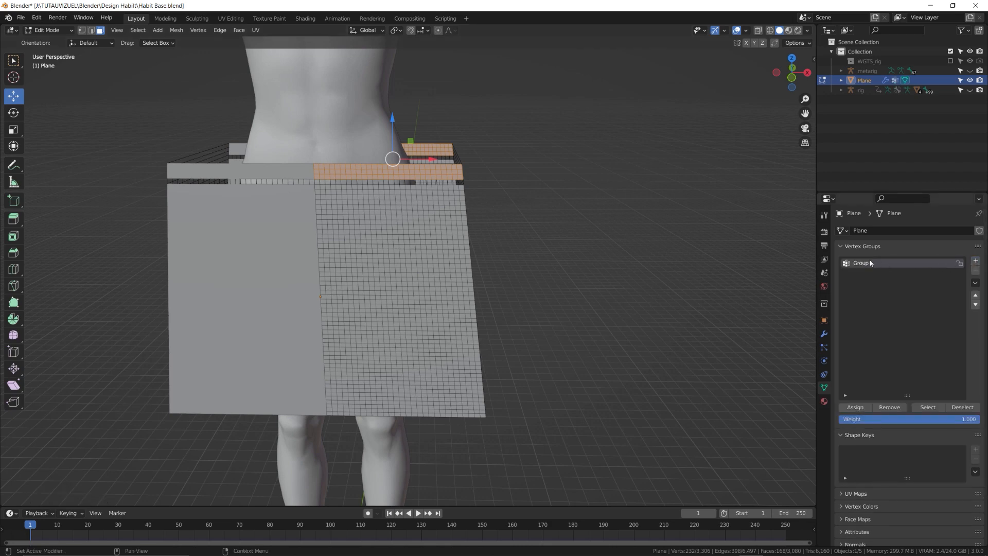
pyautogui.doubleClick(871, 263)
pyautogui.write('Skir')
pyautogui.press('BackSpace')
pyautogui.press('BackSpace')
pyautogui.press('BackSpace')
pyautogui.press('BackSpace')
pyautogui.write('hrink')
pyautogui.click(855, 408)
# Check the Shrink group's assignment by deselecting and reselecting its vertices, and return to Object Mode.
pyautogui.click(770, 366)
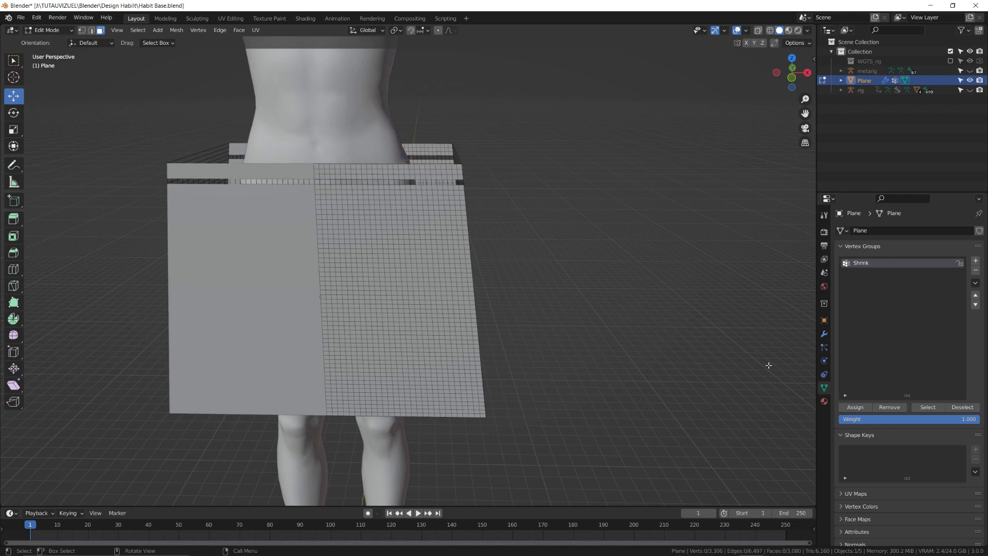
pyautogui.click(928, 407)
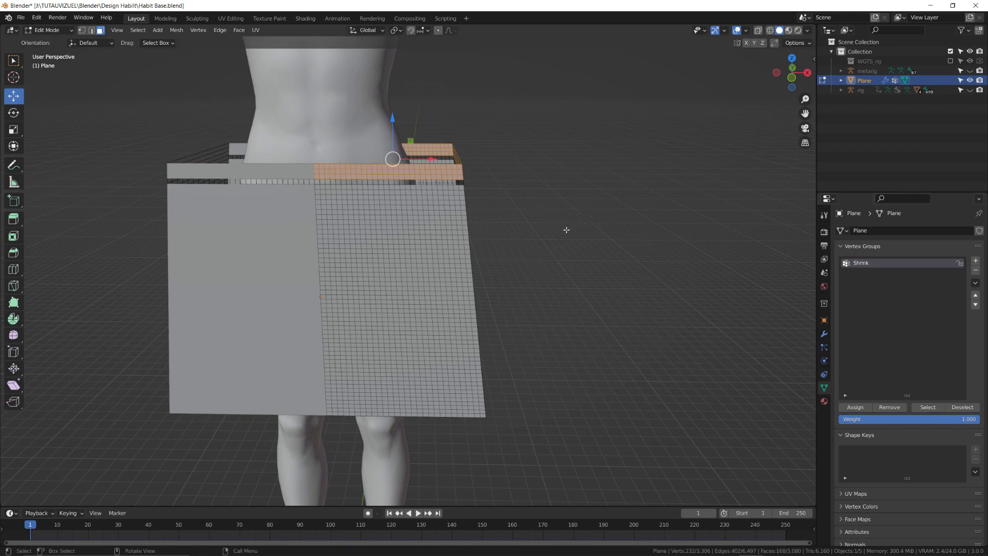
pyautogui.moveTo(566, 227); pyautogui.dragTo(522, 234, button='middle')
pyautogui.press('Tab')
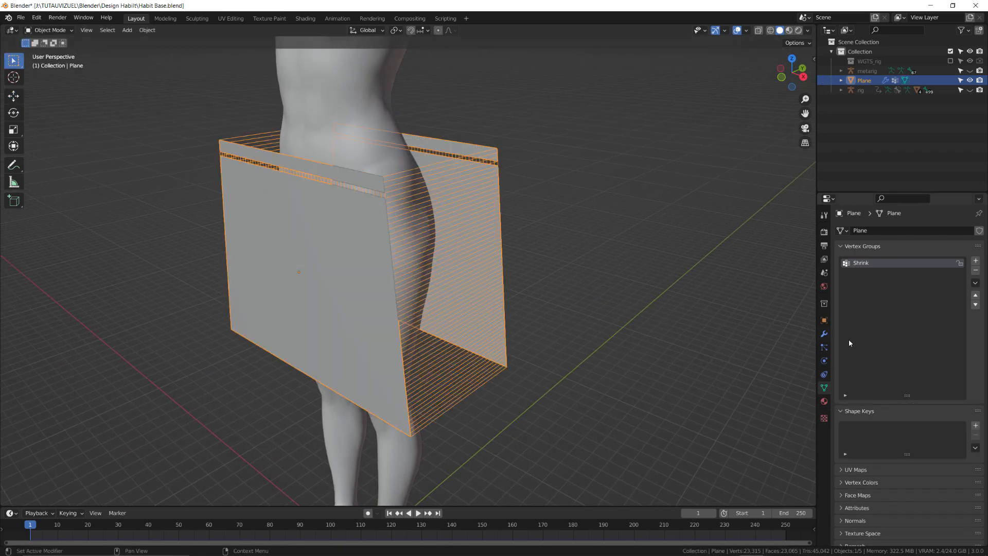
# Set the skirt's cloth Quality Steps to 10.
pyautogui.click(824, 361)
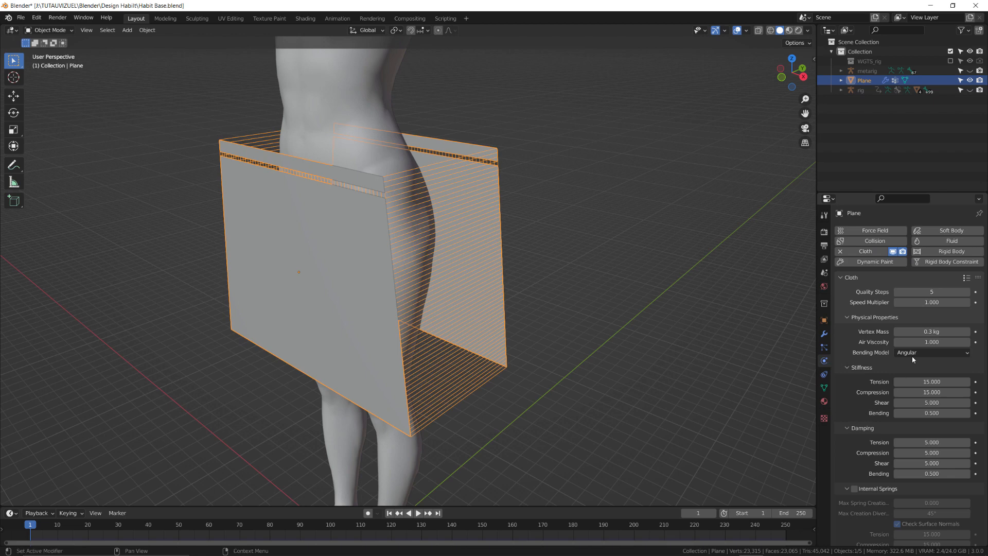
pyautogui.click(925, 292)
pyautogui.write('10')
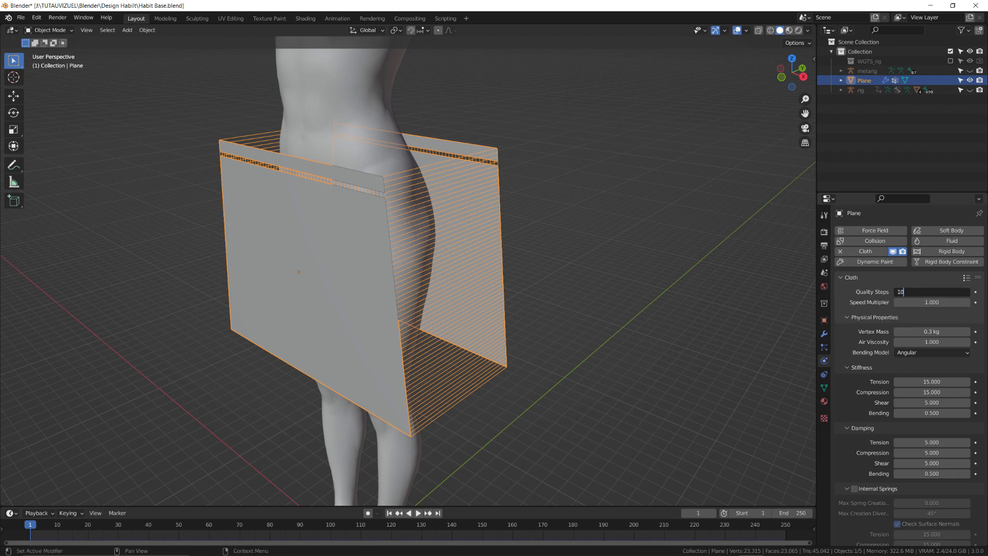
pyautogui.press('Return')
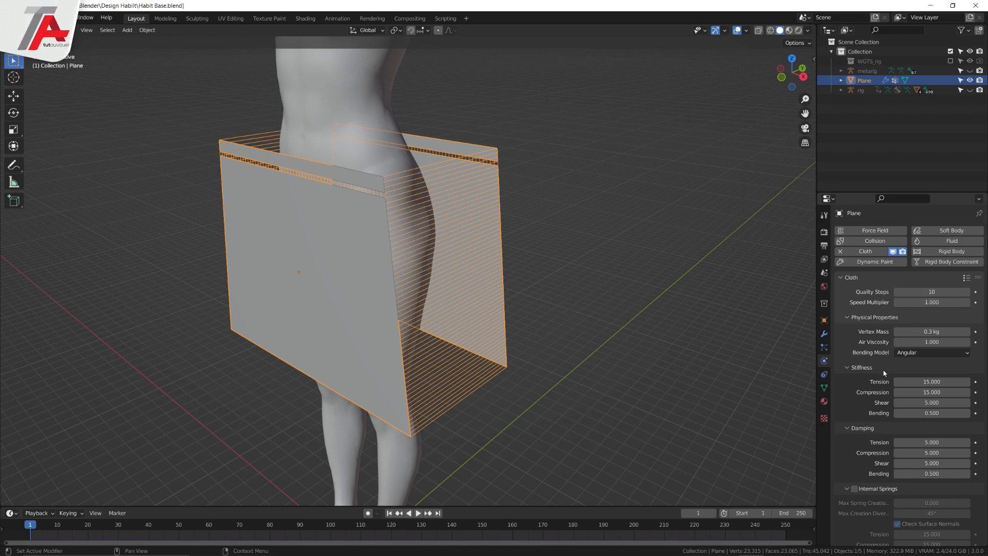
# In the cloth's property weights, use Shrink as the Shrinking Group and set Max Shrinking to 0.2.
pyautogui.scroll(-5, 878, 380)
pyautogui.scroll(-15, 883, 282)
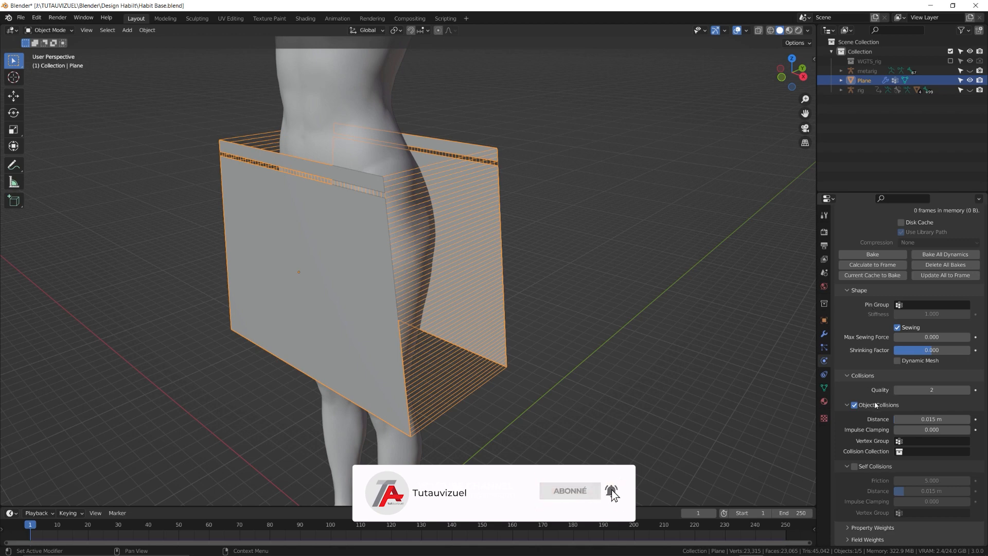
pyautogui.click(849, 527)
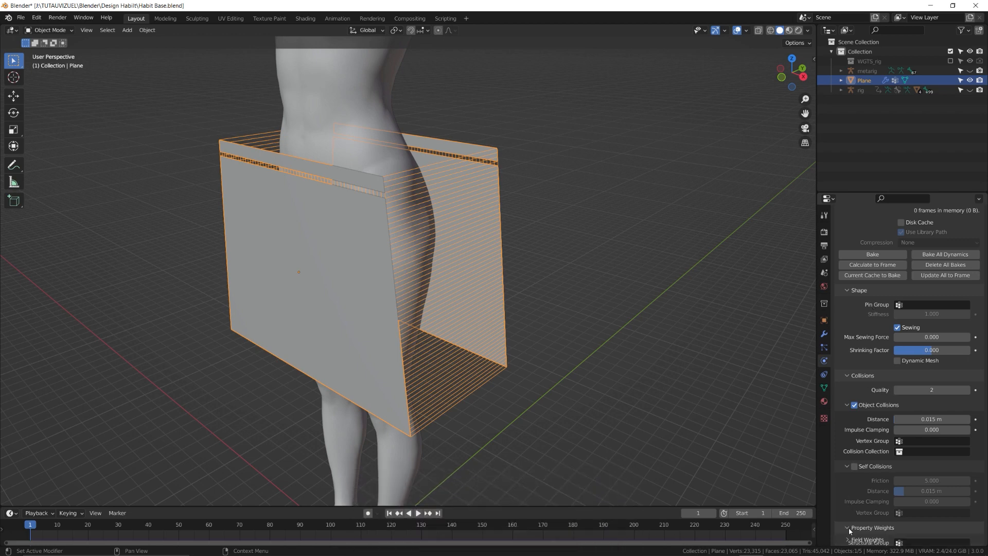
pyautogui.scroll(-5, 857, 507)
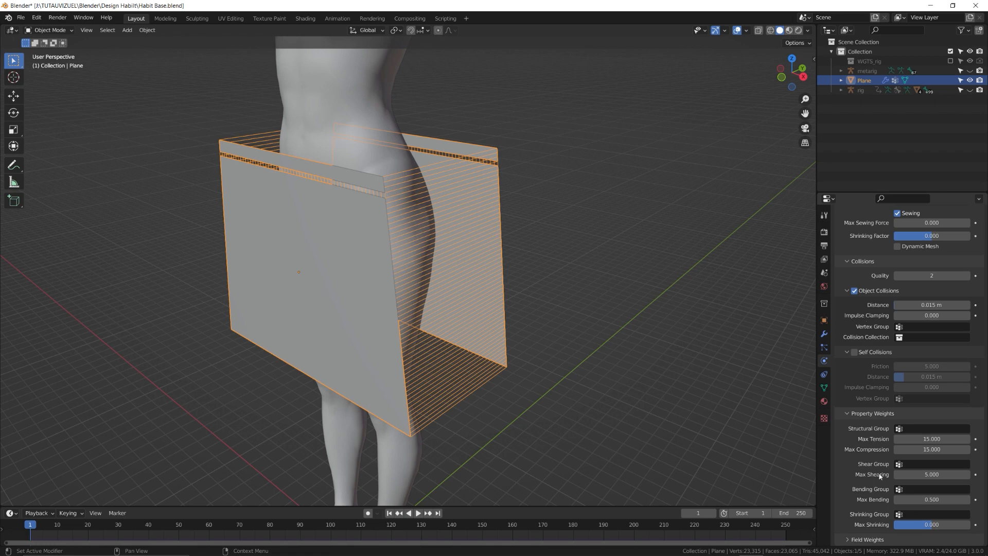
pyautogui.click(918, 515)
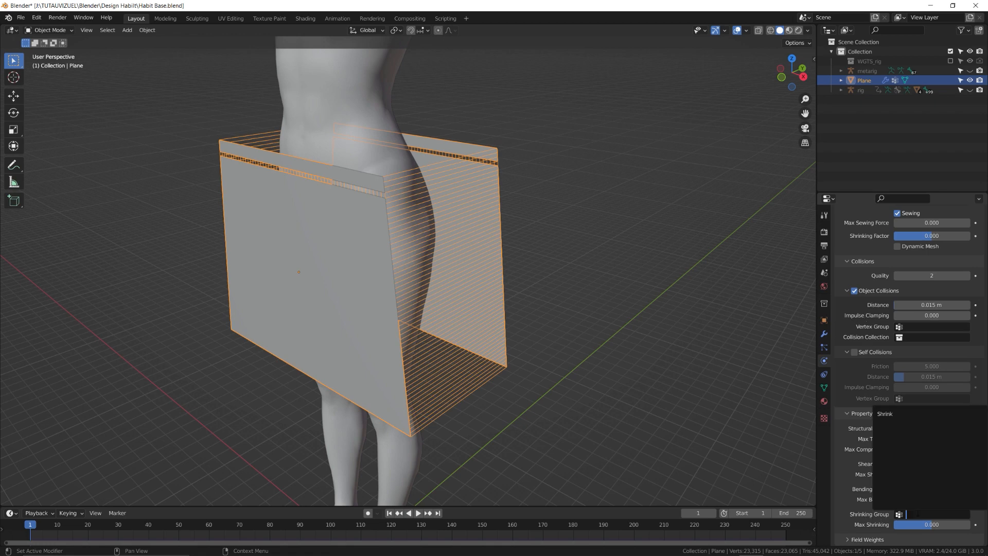
pyautogui.click(892, 414)
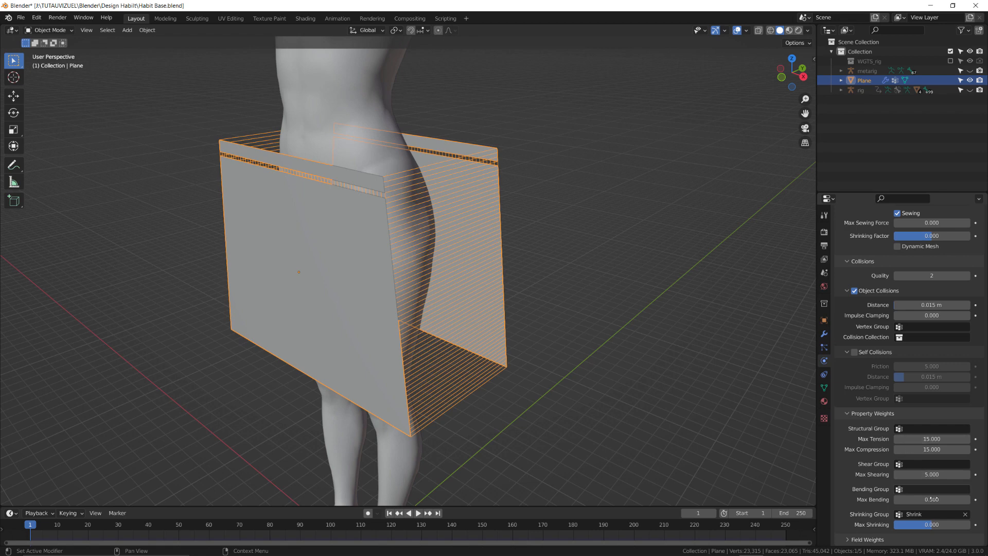
pyautogui.click(932, 524)
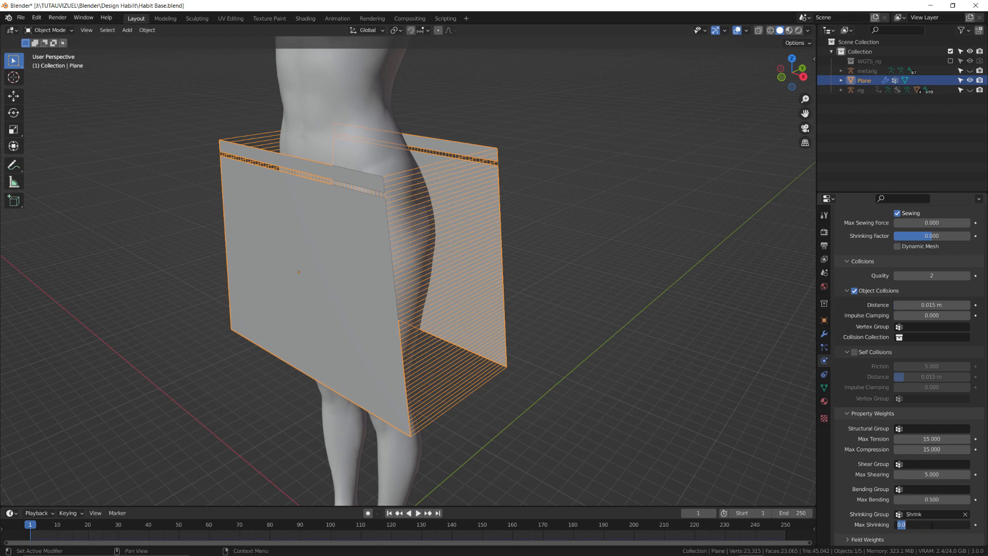
pyautogui.write('0.2')
pyautogui.press('Return')
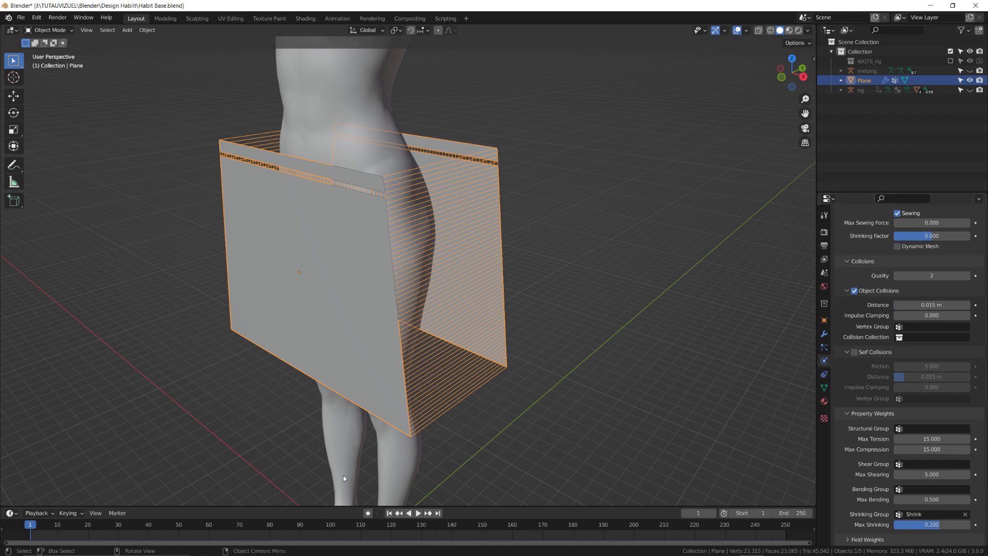
# Play the sewing simulation to about frame 58, inspect the skirt's fit, and rewind to the first frame.
pyautogui.click(418, 514)
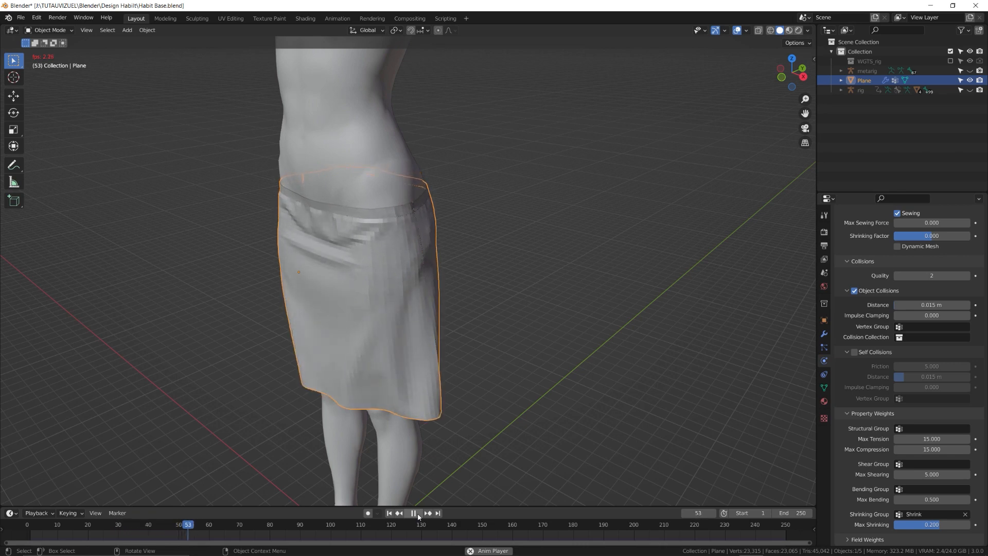
pyautogui.click(417, 514)
pyautogui.moveTo(261, 209); pyautogui.dragTo(363, 474, button='middle')
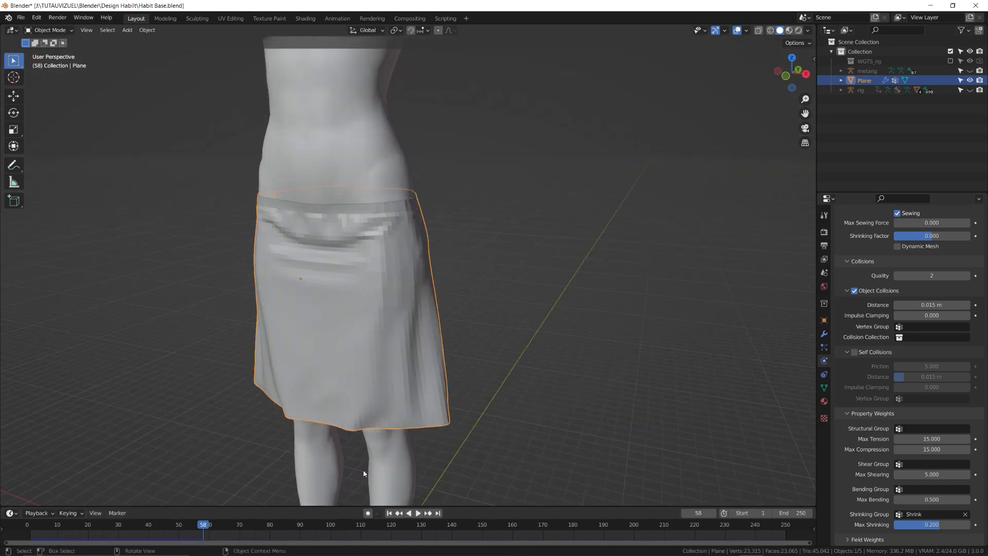
pyautogui.click(389, 513)
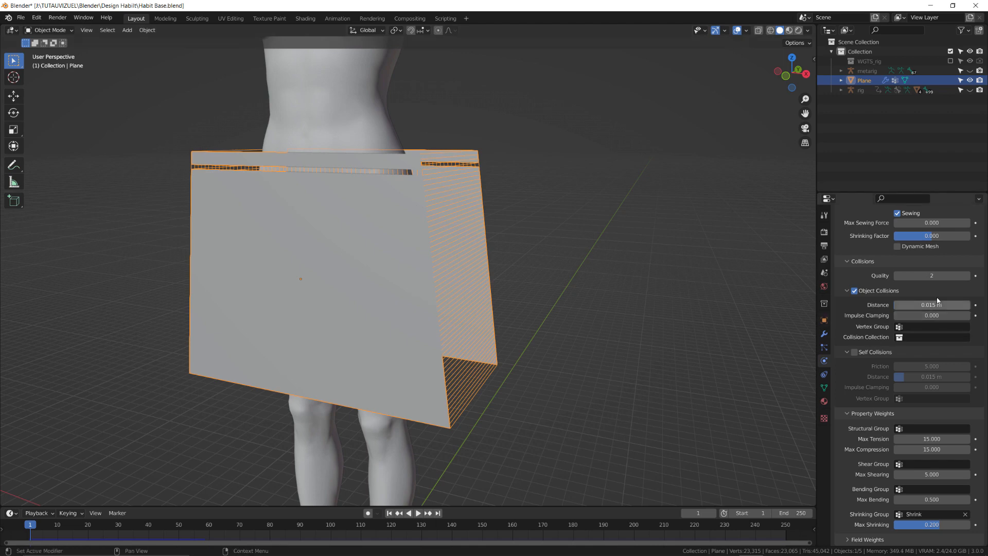
# Set the cloth's collision Quality to 8 and enable Self Collisions.
pyautogui.click(910, 275)
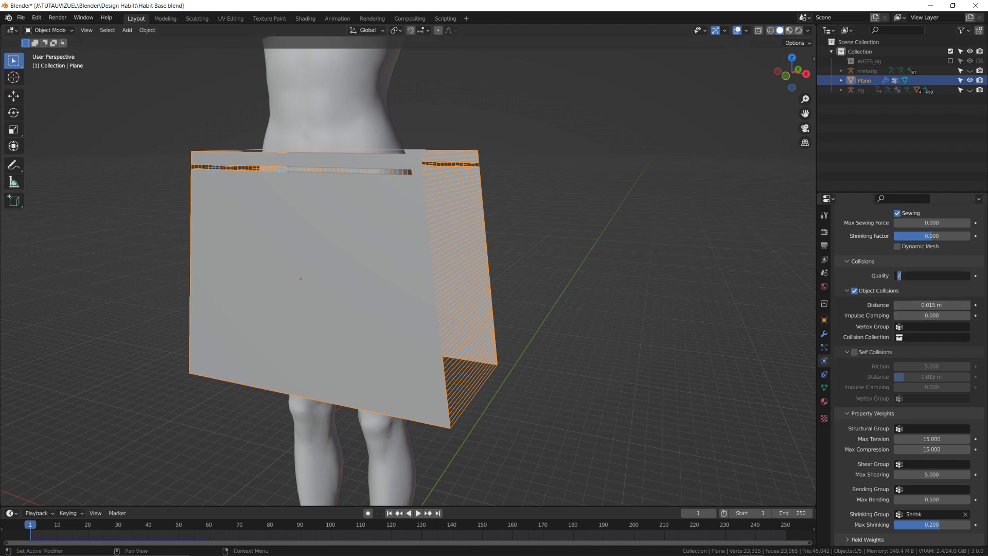
pyautogui.press('Return')
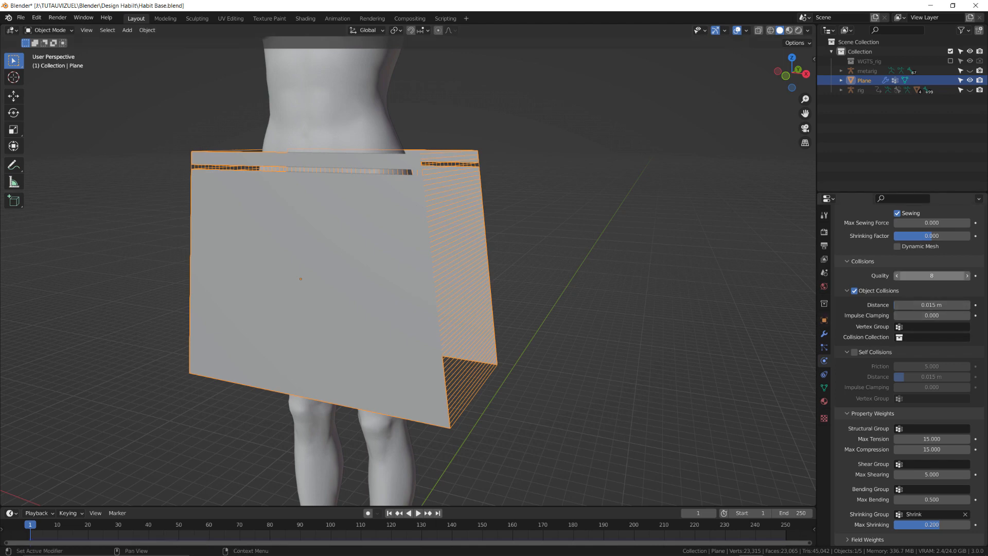
pyautogui.click(854, 353)
# Set the skirt cloth's overall Shrinking Factor to 0.1.
pyautogui.scroll(3, 885, 339)
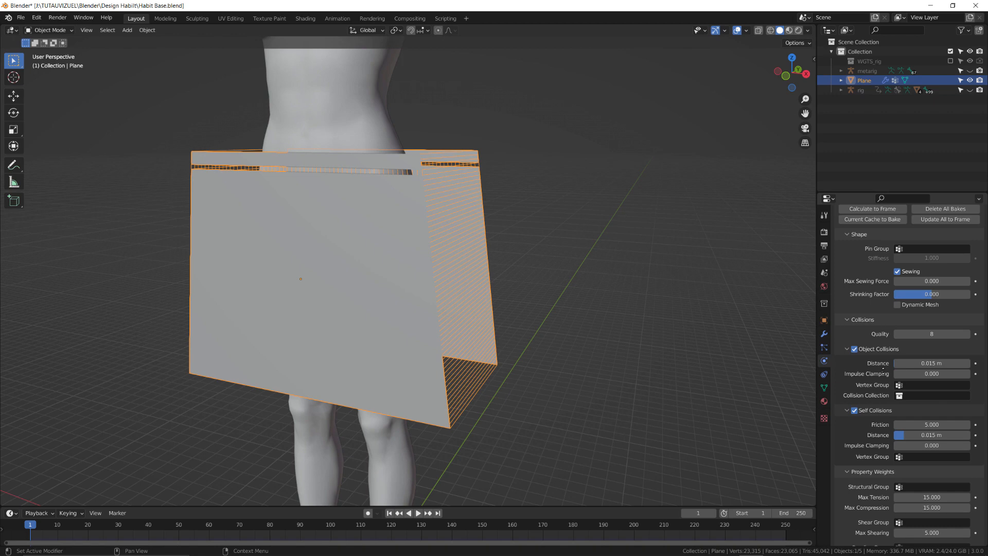
pyautogui.doubleClick(931, 293)
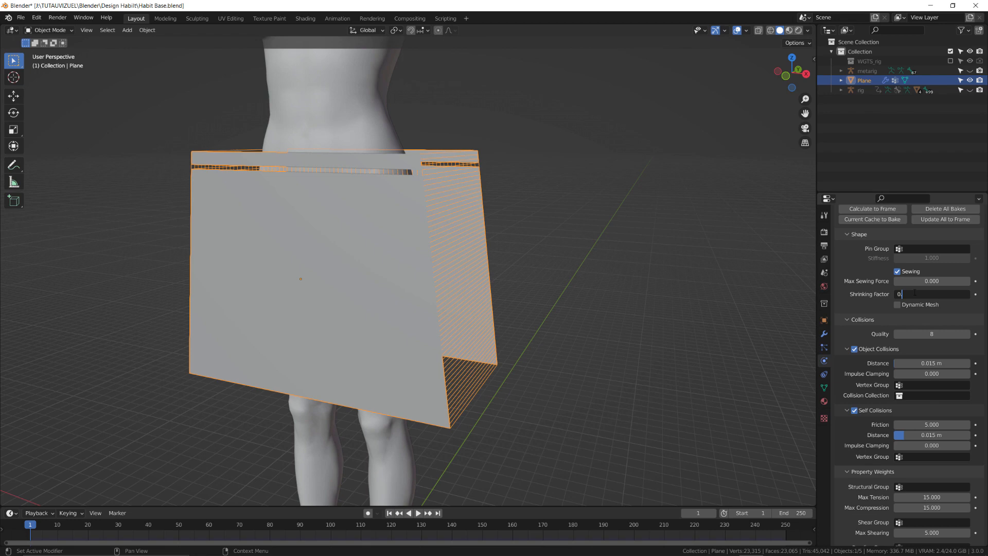
pyautogui.press('Return')
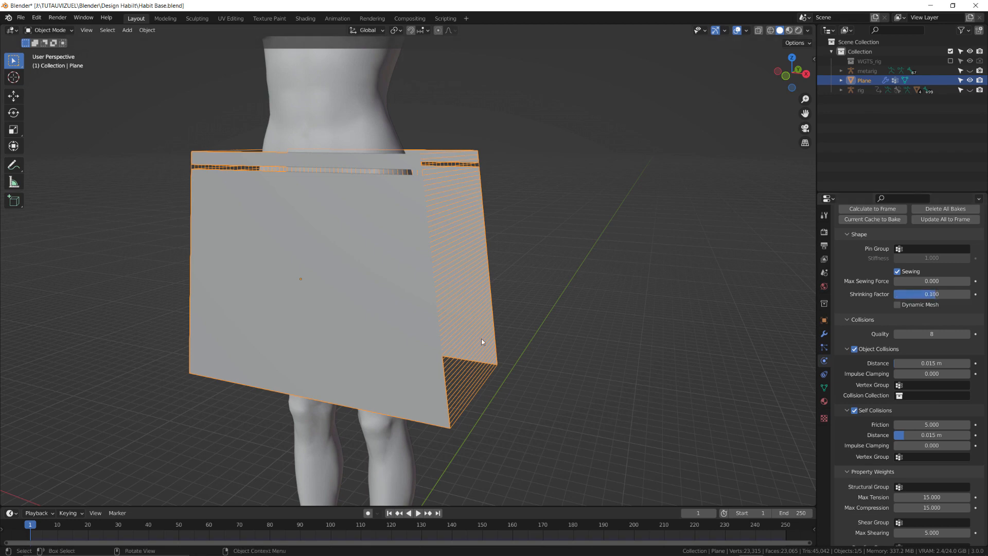
# Play the sewing simulation to about frame 40 to check the skirt's fit, and rewind to the first frame.
pyautogui.click(416, 513)
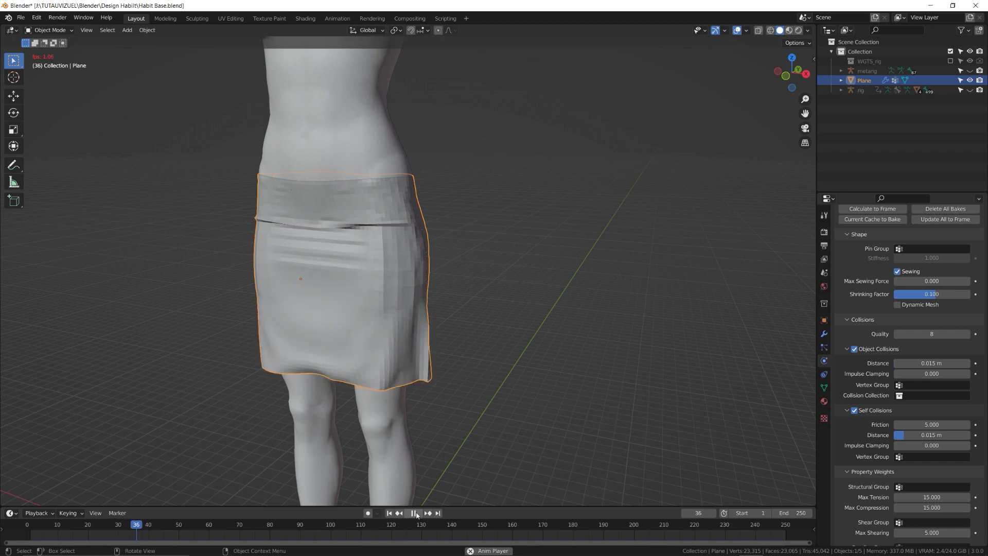
pyautogui.click(414, 513)
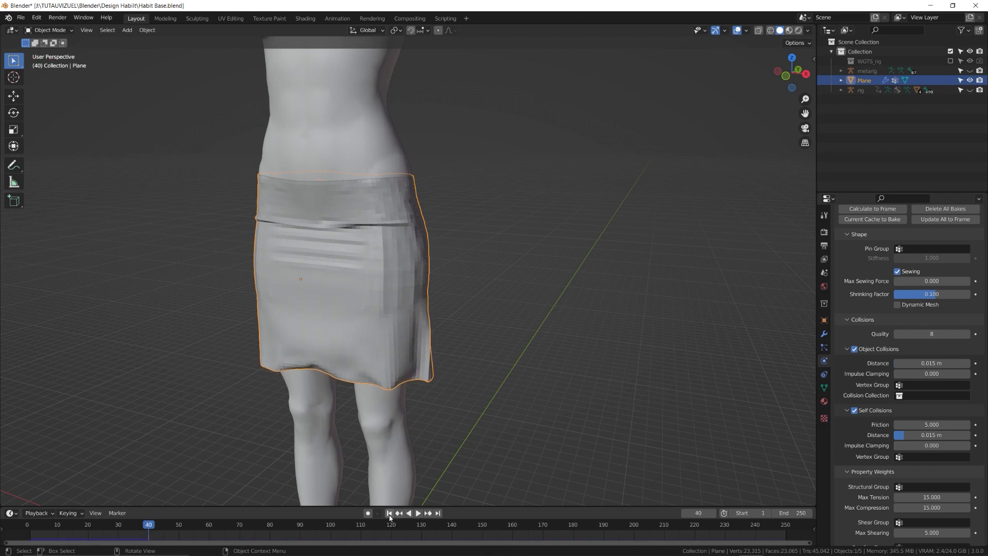
pyautogui.click(390, 514)
# In front X-ray view, edit the skirt mesh and raise the waistband upward with proportional editing, stretching the upper skirt along with it.
pyautogui.press('KP_1')
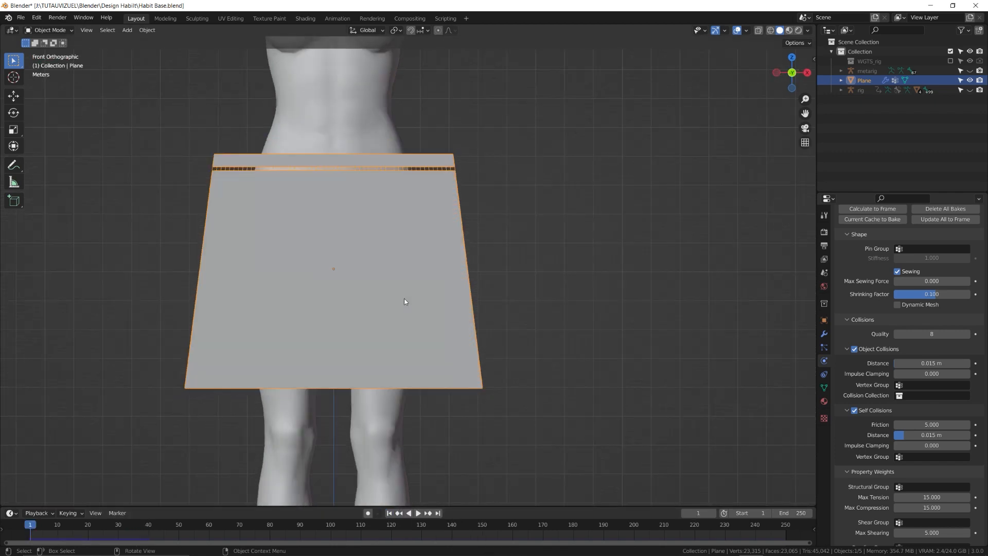
pyautogui.hotkey('alt', 'z')
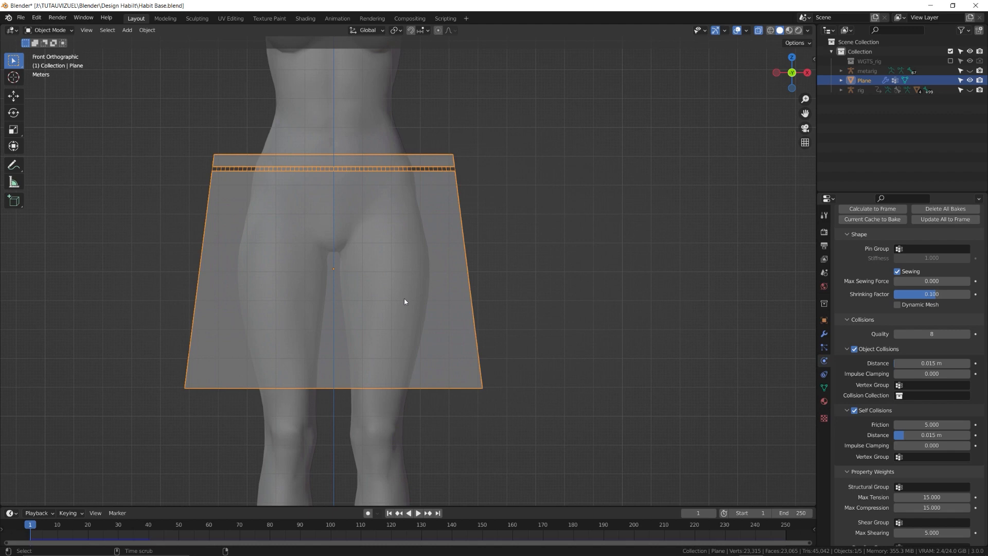
pyautogui.press('Tab')
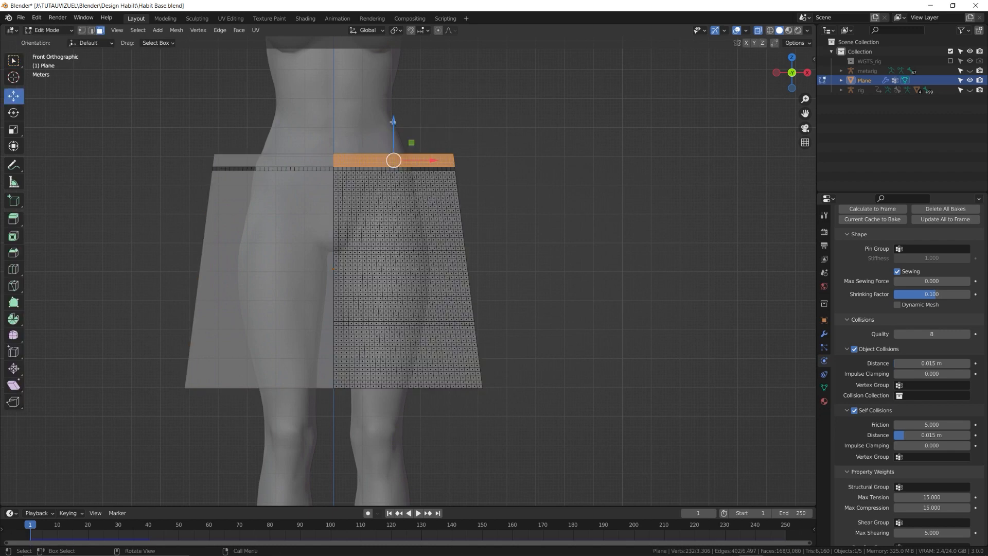
pyautogui.moveTo(393, 123); pyautogui.dragTo(395, 107)
pyautogui.scroll(-2, 396, 116)
# Select the waistband's outer corner vertices and pull them inward along X with proportional editing to narrow the skirt's top.
pyautogui.click(459, 125)
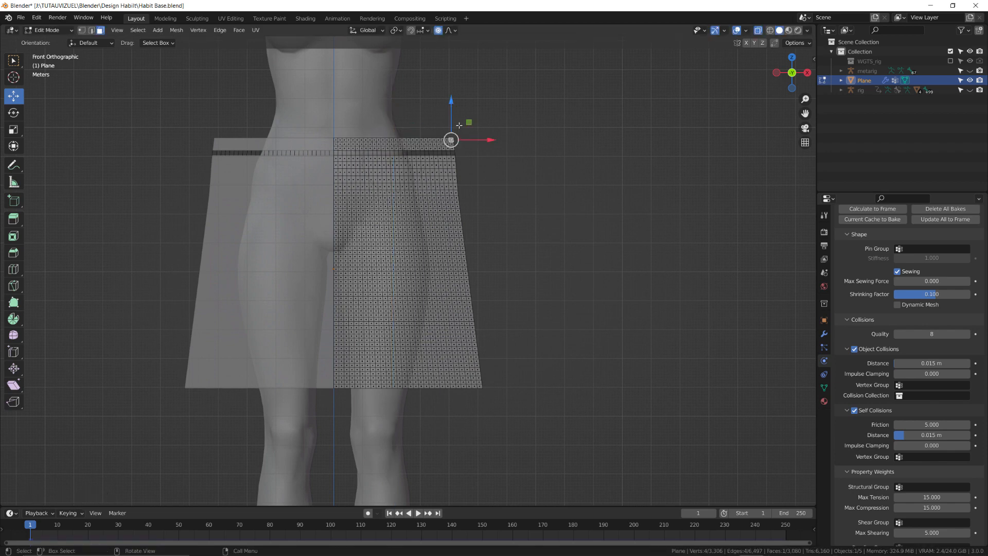
pyautogui.press('1')
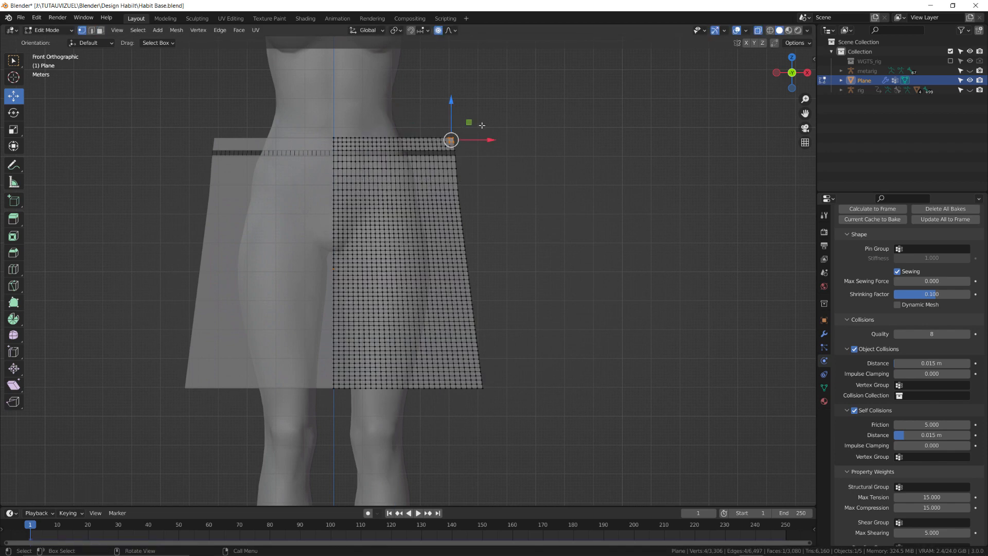
pyautogui.click(520, 120)
pyautogui.moveTo(444, 126); pyautogui.dragTo(480, 138)
pyautogui.scroll(-10, 484, 138)
pyautogui.scroll(-3, 482, 138)
pyautogui.scroll(-3, 480, 138)
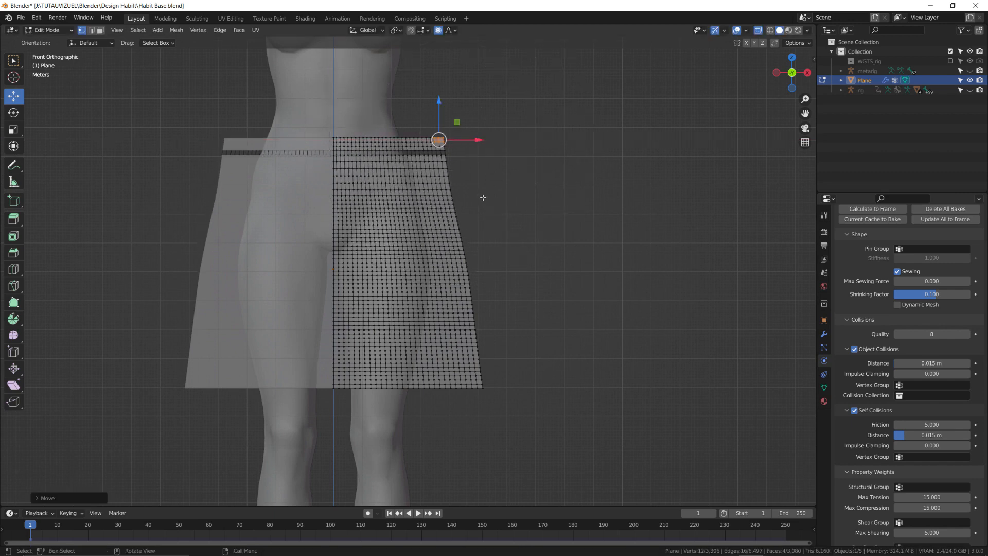
# Return to Object Mode with X-ray off and run the sewing simulation to about frame 85.
pyautogui.press('Tab')
pyautogui.hotkey('alt', 'z')
pyautogui.click(418, 513)
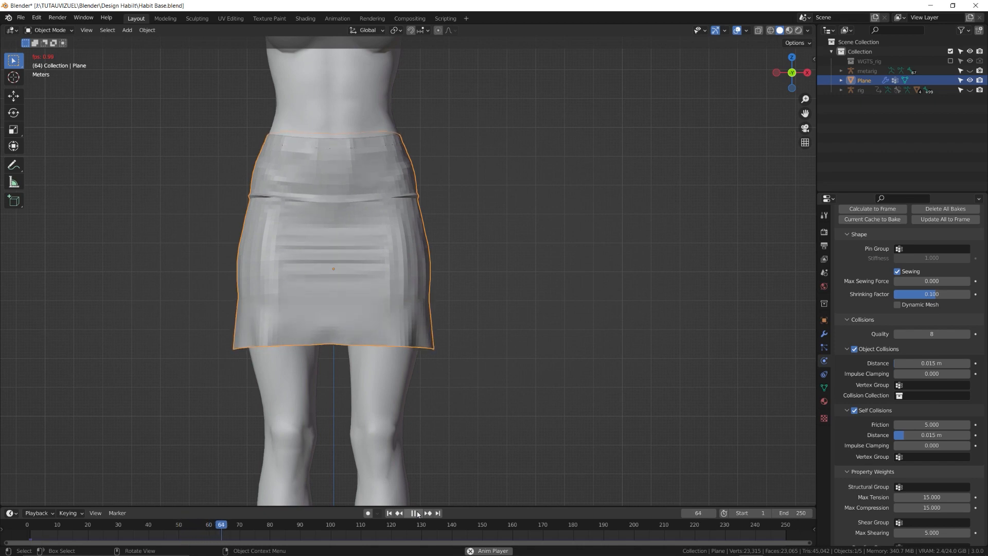
pyautogui.click(415, 513)
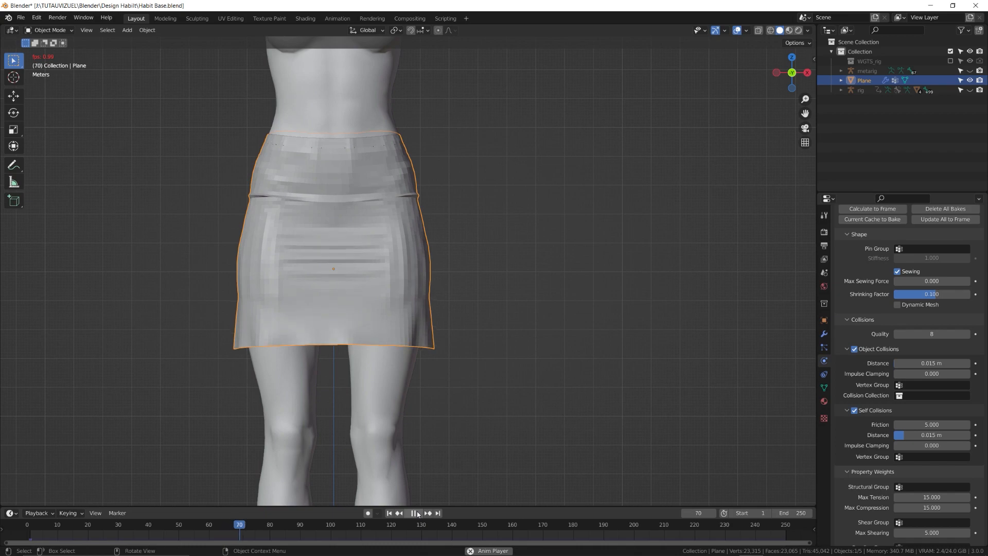
pyautogui.moveTo(309, 340); pyautogui.dragTo(391, 355, button='middle')
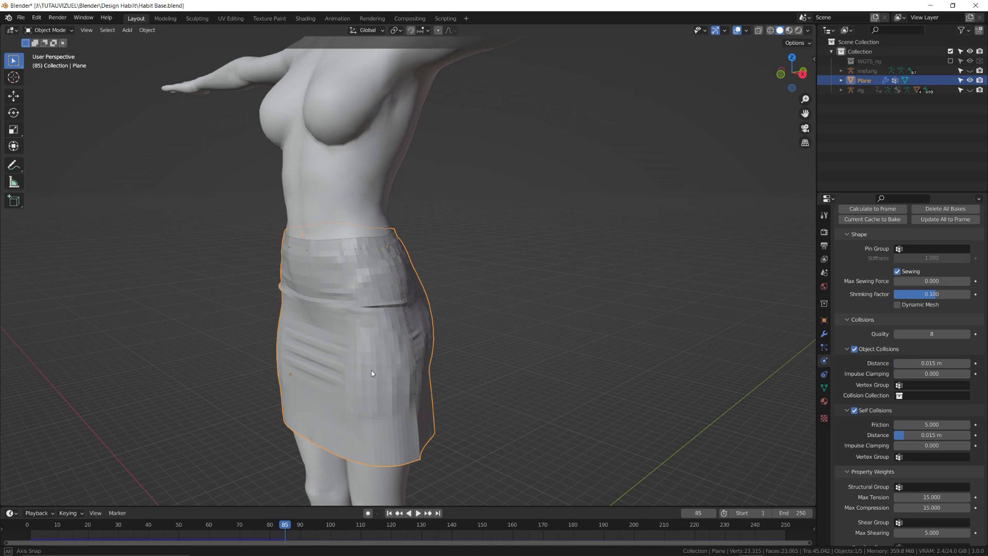
# Apply smooth shading to the simulated skirt and inspect it from the front.
pyautogui.rightClick(429, 309)
pyautogui.click(429, 307)
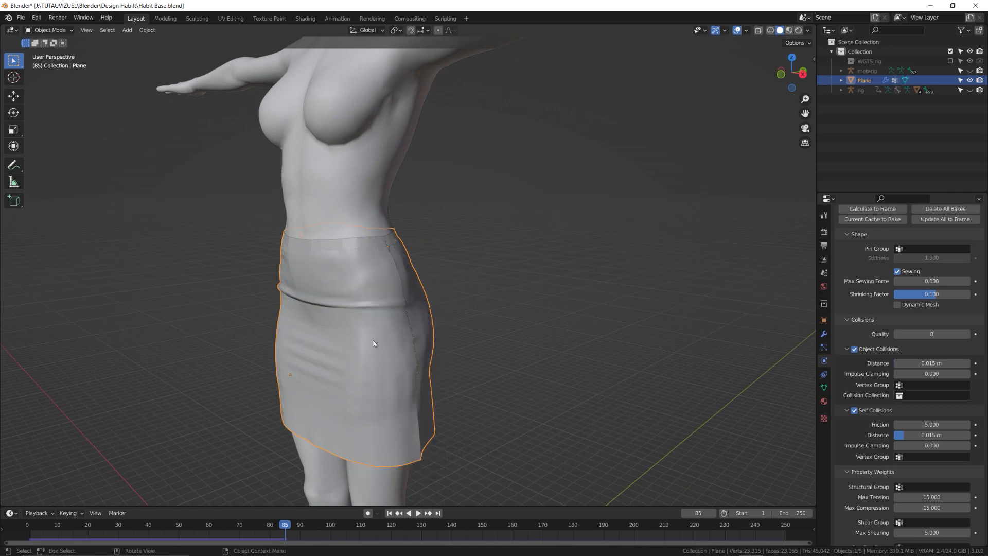
pyautogui.moveTo(373, 343); pyautogui.dragTo(405, 357, button='middle')
# Add a mesh plane and raise it along Z to the character's abdomen.
pyautogui.keyDown('shift'); pyautogui.moveTo(403, 288); pyautogui.dragTo(419, 371, button='middle'); pyautogui.keyUp('shift')
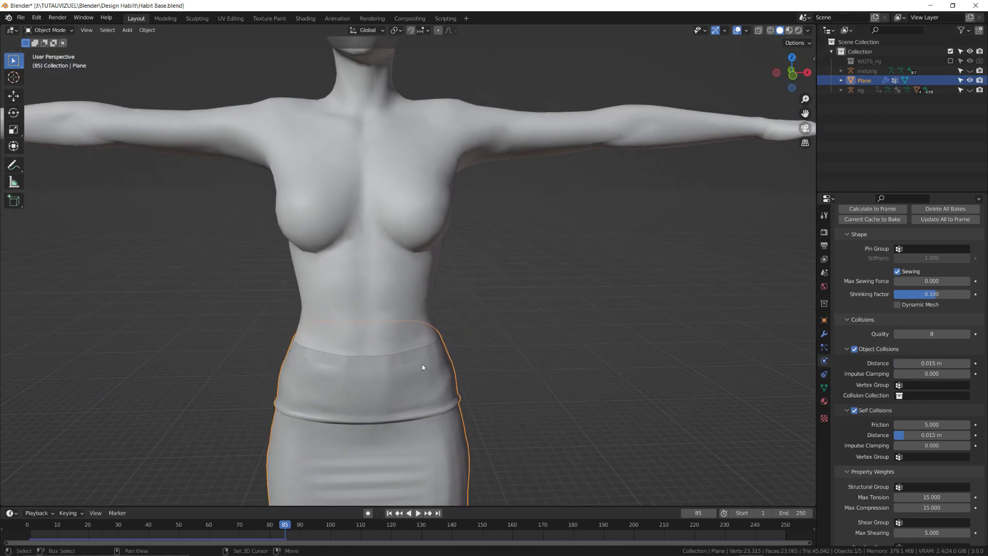
pyautogui.hotkey('shift', 'a')
pyautogui.moveTo(422, 365)
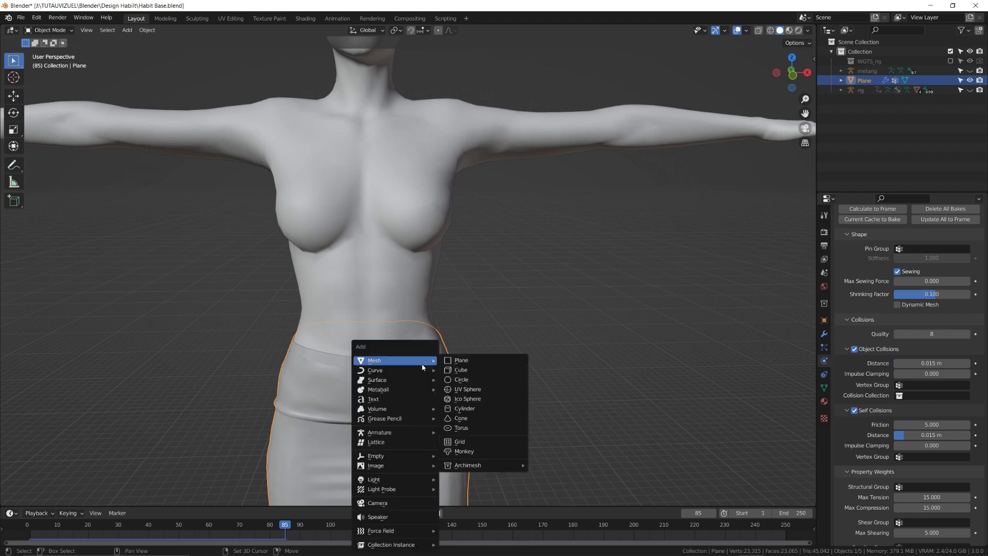
pyautogui.click(462, 364)
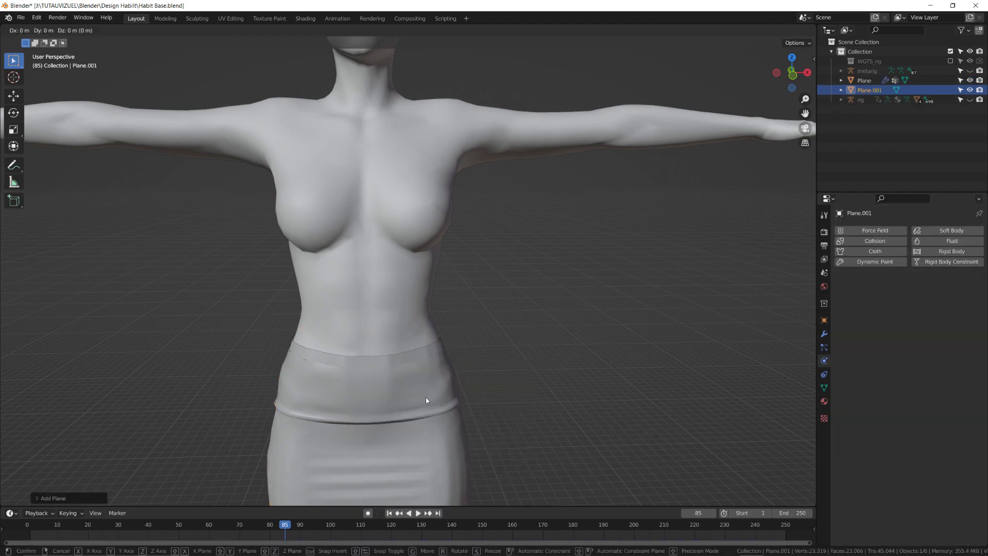
pyautogui.press('g')
pyautogui.press('z')
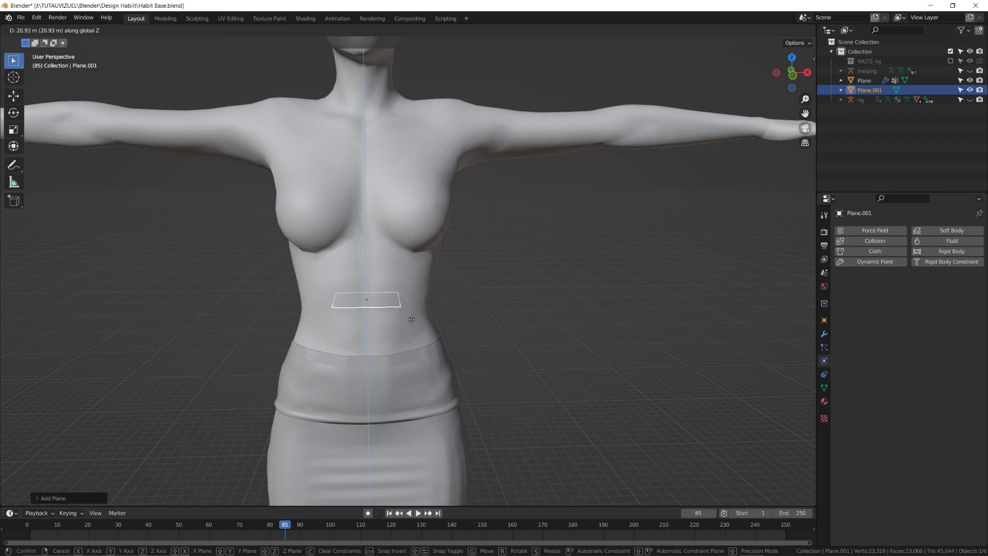
pyautogui.click(415, 305)
# Rotate the new plane 90 degrees about X and scale it up to roughly the torso's width.
pyautogui.write('rx90')
pyautogui.press('Return')
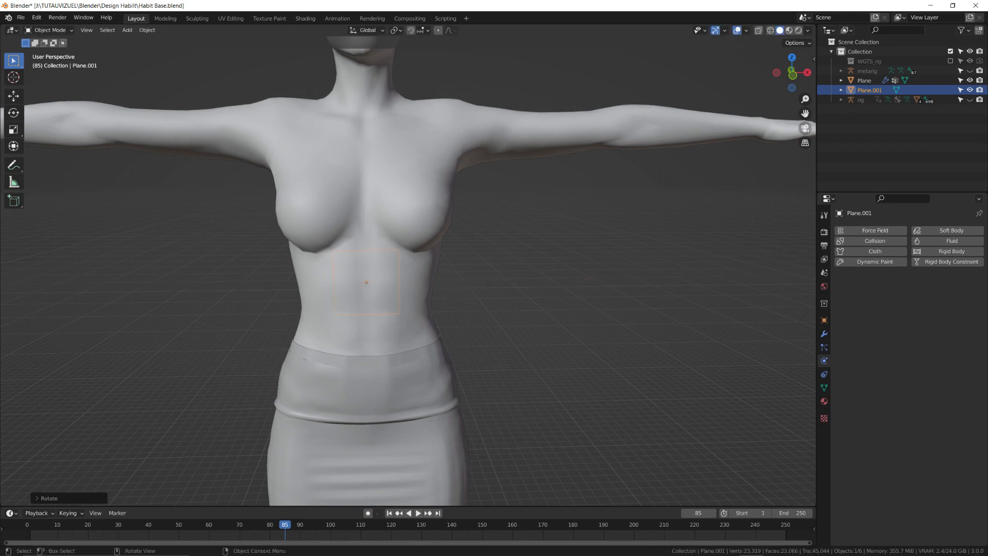
pyautogui.press('s')
pyautogui.click(617, 223)
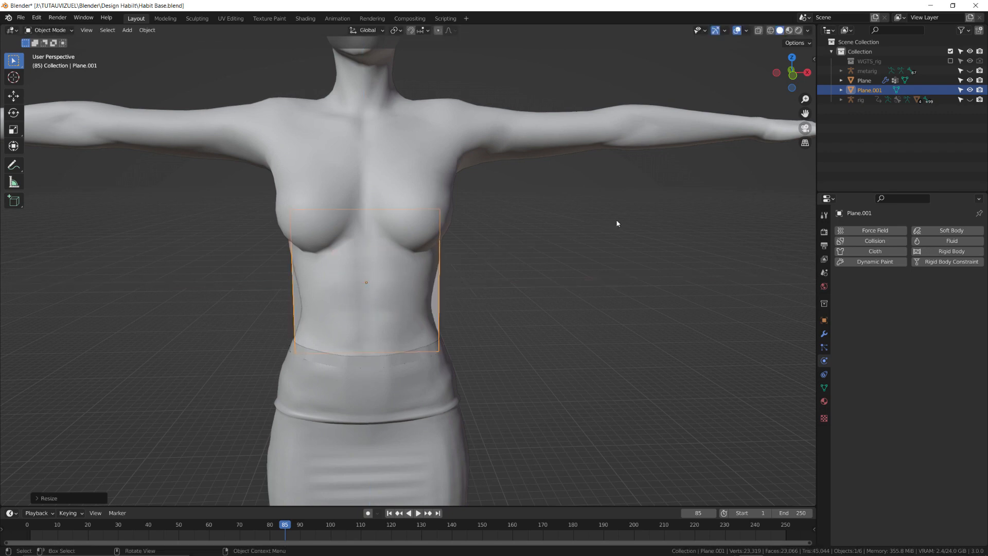
# In side view, move the upright plane forward and up so it stands just in front of the chest.
pyautogui.press('KP_3')
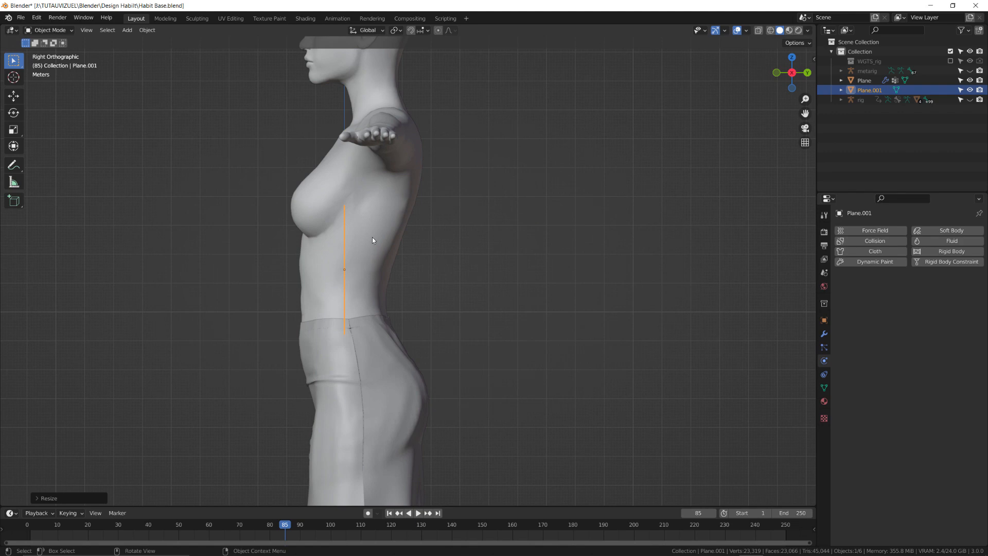
pyautogui.press('g')
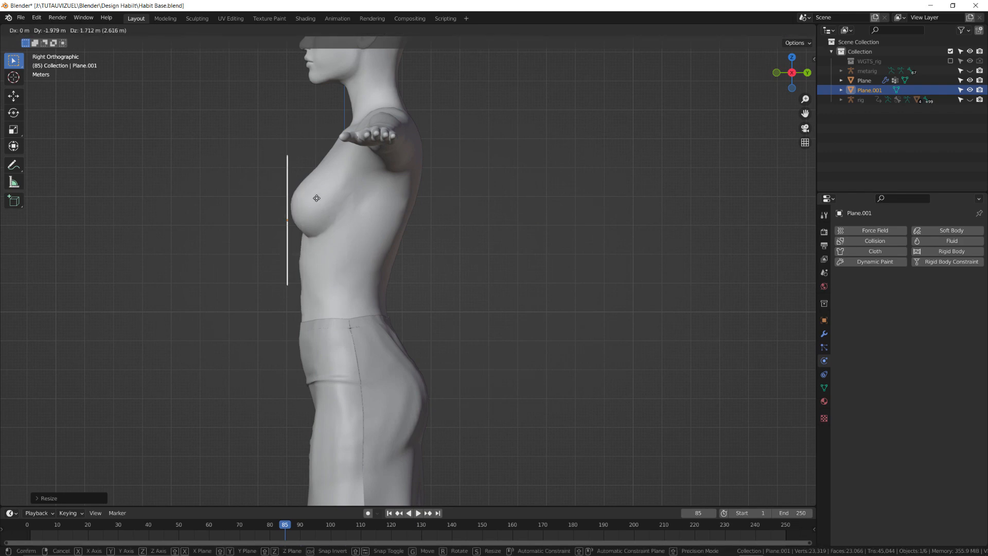
pyautogui.click(313, 202)
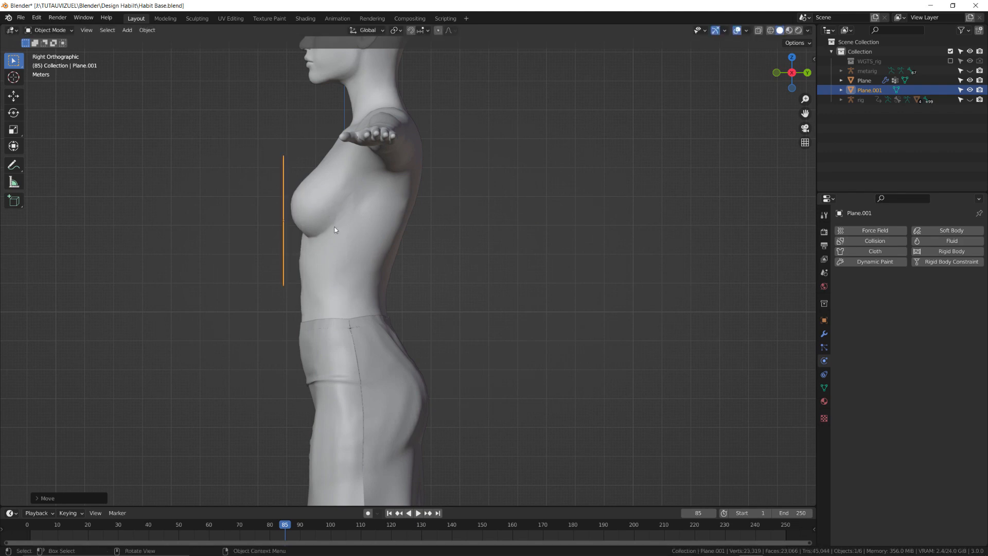
# Add a vertical loop cut through the centre of the chest plane and delete the vertices of its negative-X half.
pyautogui.press('KP_1')
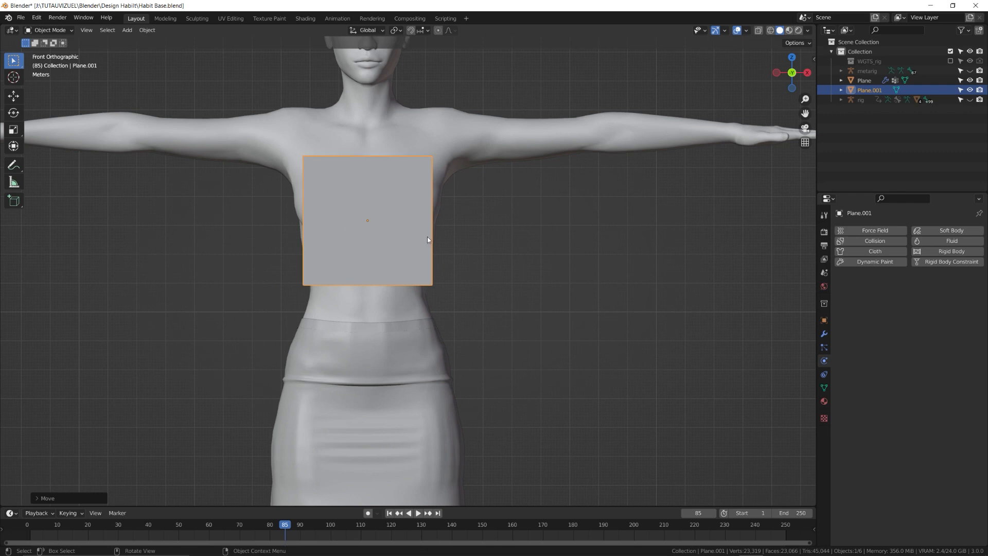
pyautogui.press('Tab')
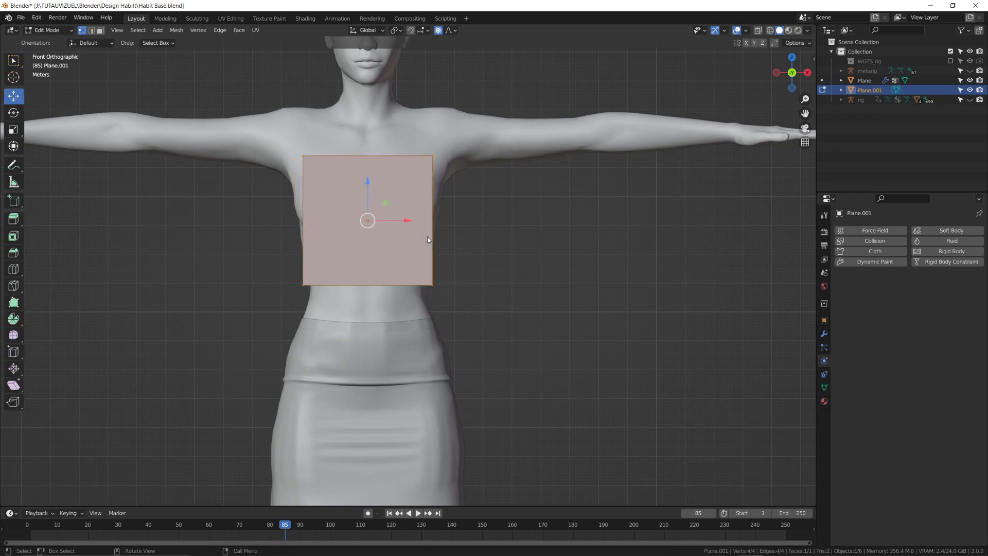
pyautogui.hotkey('ctrl', 'r')
pyautogui.click(390, 159)
pyautogui.rightClick(390, 160)
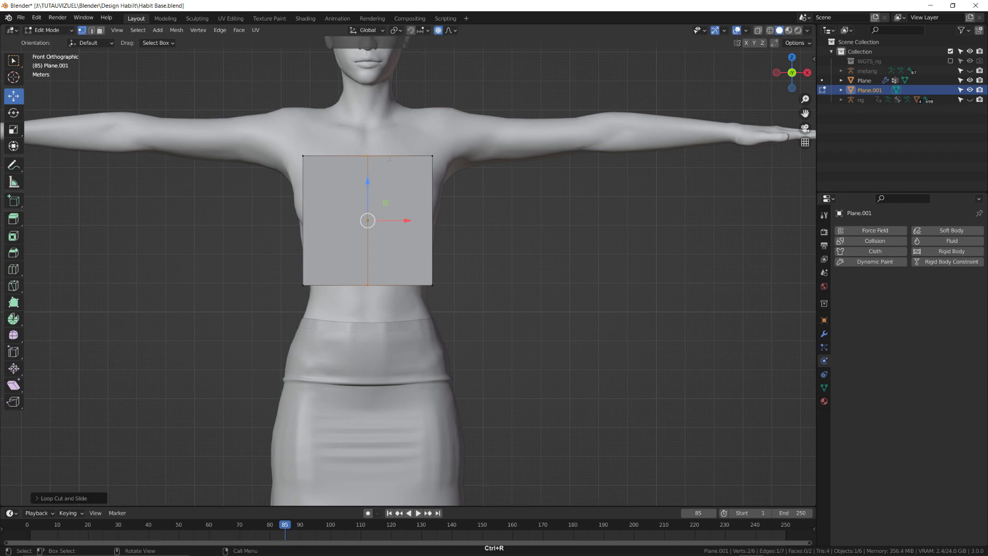
pyautogui.moveTo(275, 146); pyautogui.dragTo(331, 296)
pyautogui.press('g')
pyautogui.rightClick(333, 259)
pyautogui.press('x')
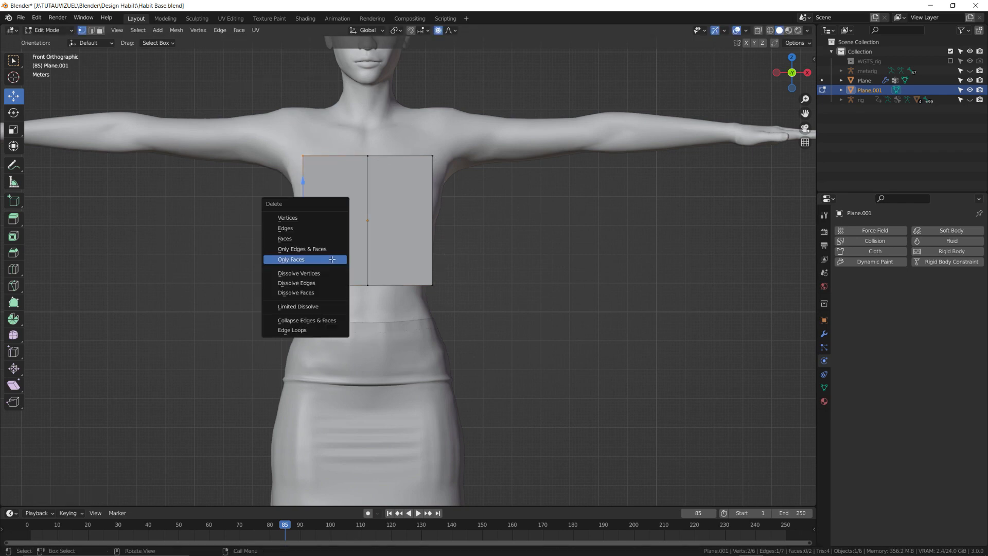
pyautogui.click(323, 218)
# Turn off proportional editing and add a Mirror modifier on X with Clipping enabled to the chest panel.
pyautogui.press('o')
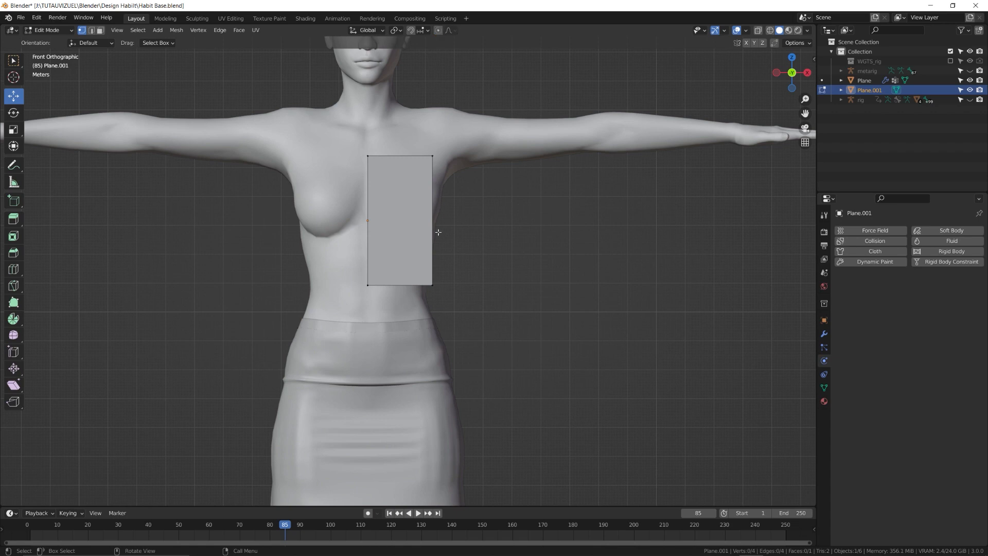
pyautogui.click(824, 334)
pyautogui.click(875, 230)
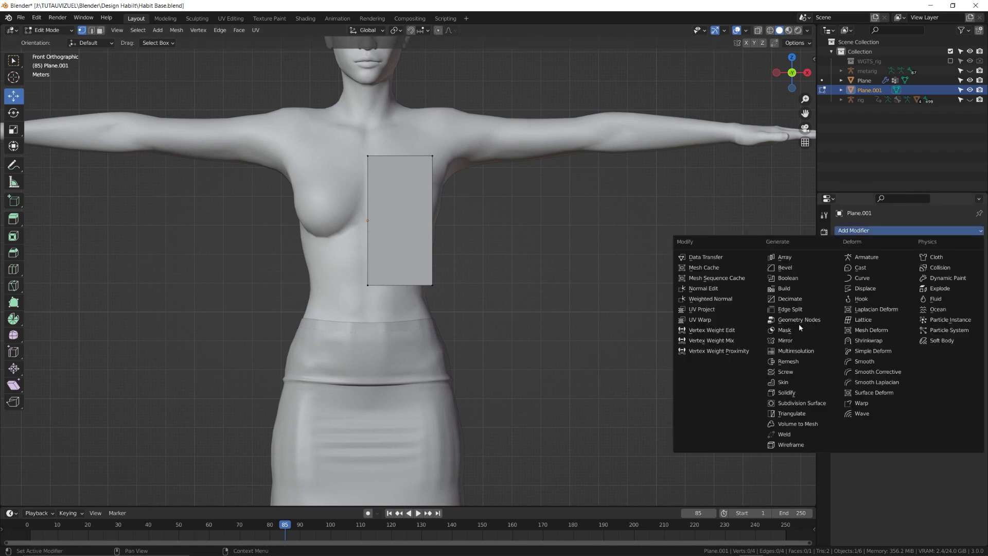
pyautogui.click(793, 341)
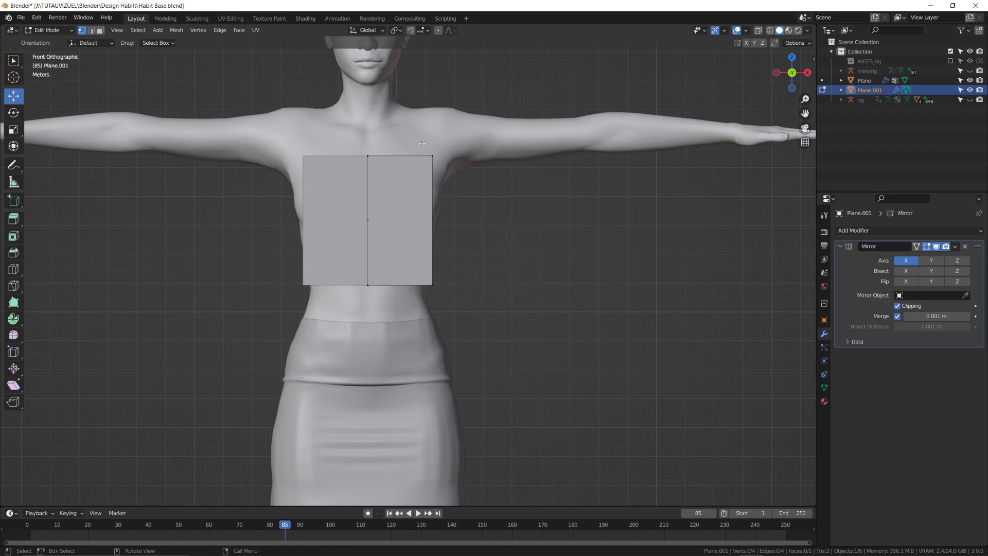
# With X-ray on, move the chest panel's outer edge outward past the torso and lower its top edge to just below the armpits.
pyautogui.hotkey('alt', 'z')
pyautogui.moveTo(422, 142); pyautogui.dragTo(511, 293)
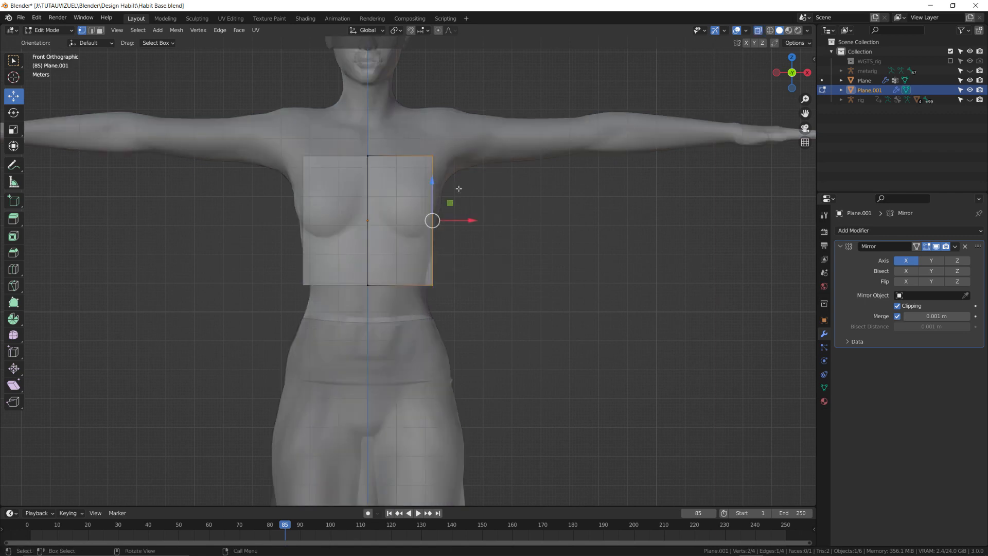
pyautogui.moveTo(468, 220); pyautogui.dragTo(490, 219)
pyautogui.moveTo(351, 125); pyautogui.dragTo(475, 179)
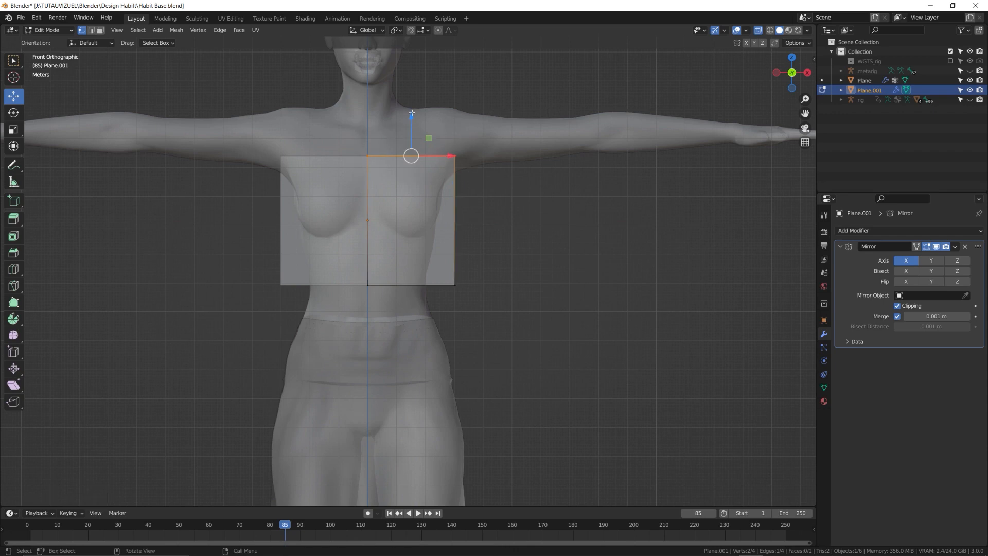
pyautogui.moveTo(412, 113); pyautogui.dragTo(412, 138)
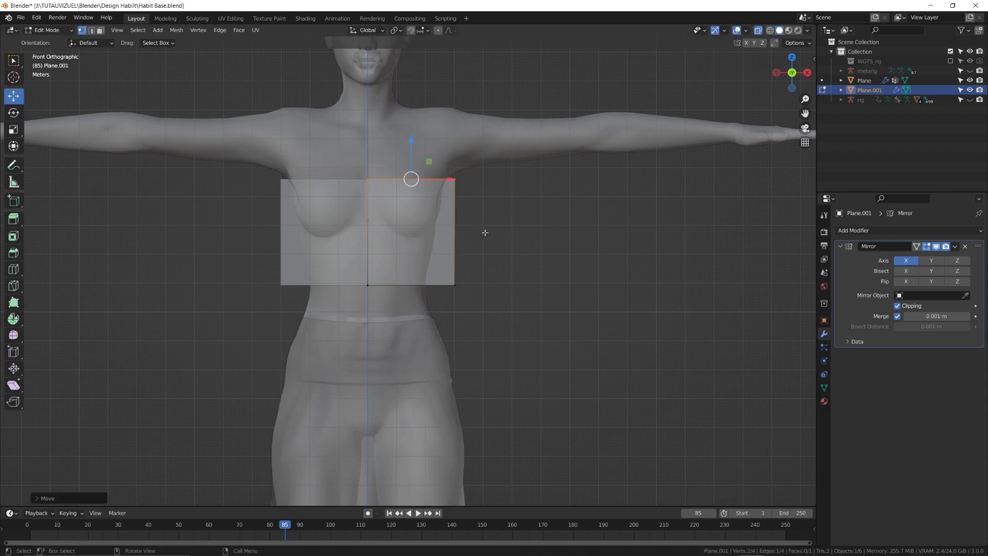
# Add two evenly spaced vertical loop cuts to the mirrored half of the chest panel.
pyautogui.moveTo(348, 141); pyautogui.dragTo(492, 305)
pyautogui.press('KP_Decimal')
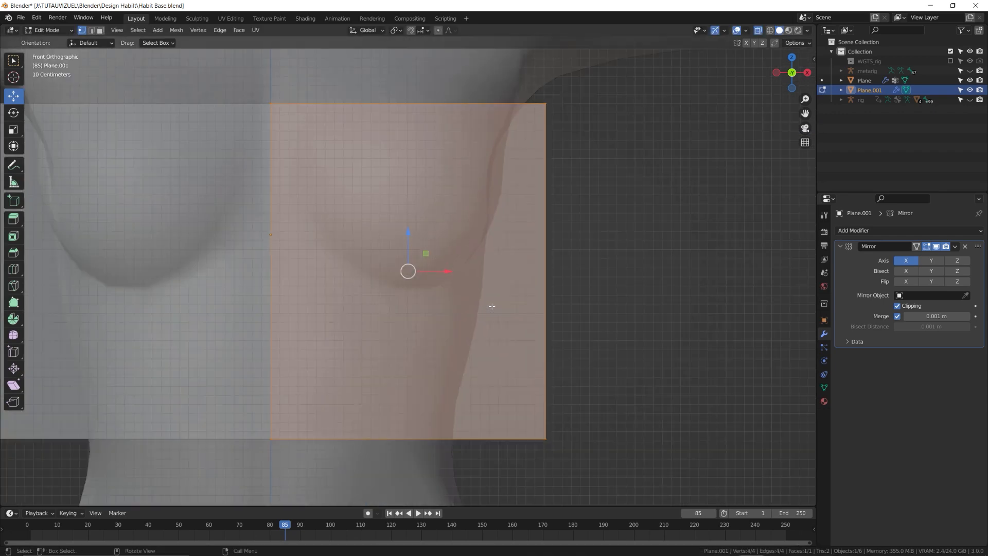
pyautogui.keyDown('shift'); pyautogui.moveTo(505, 234); pyautogui.dragTo(636, 267, button='middle'); pyautogui.keyUp('shift')
pyautogui.scroll(-3, 579, 257)
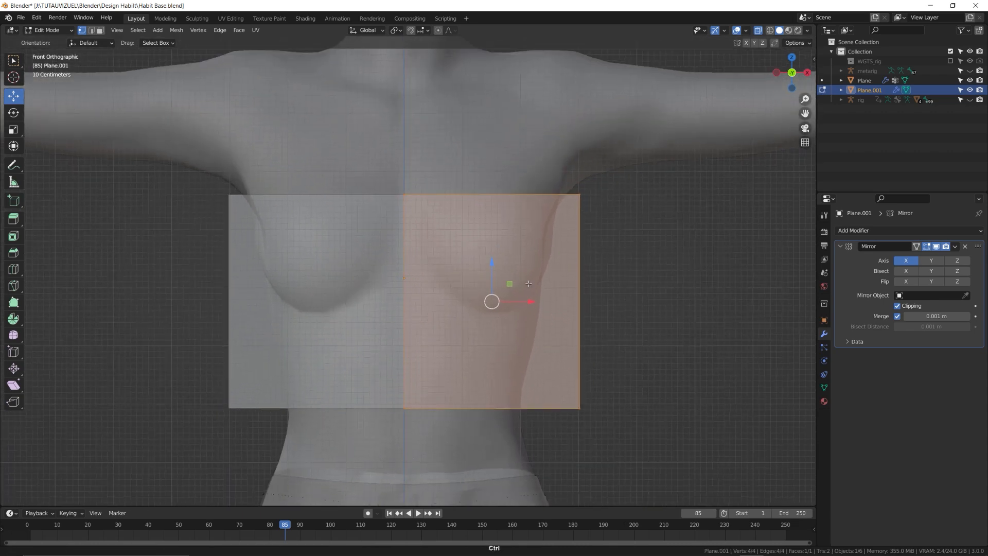
pyautogui.keyDown('shift'); pyautogui.moveTo(532, 241); pyautogui.dragTo(516, 299, button='middle'); pyautogui.keyUp('shift')
pyautogui.hotkey('ctrl', 'r')
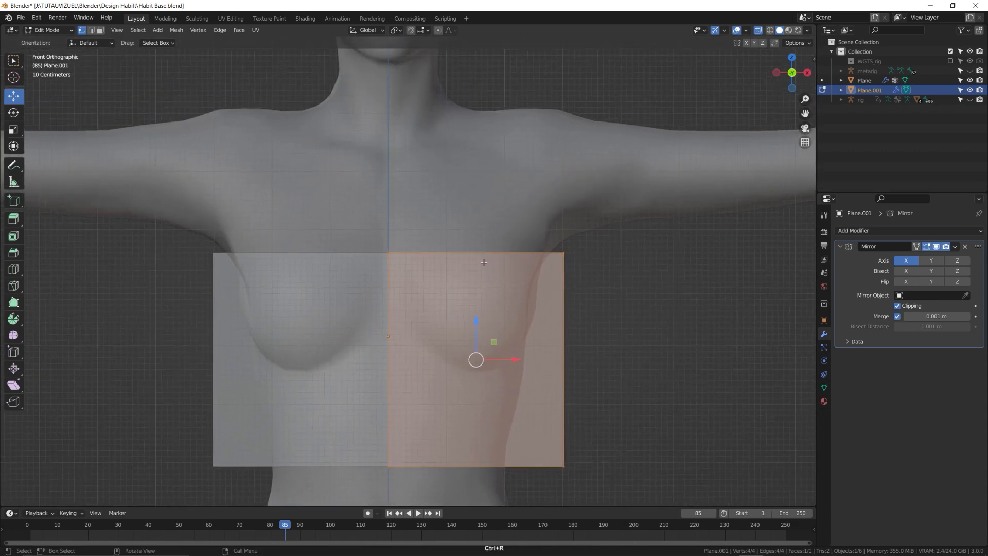
pyautogui.scroll(1, 484, 262)
pyautogui.click(484, 262)
pyautogui.rightClick(484, 262)
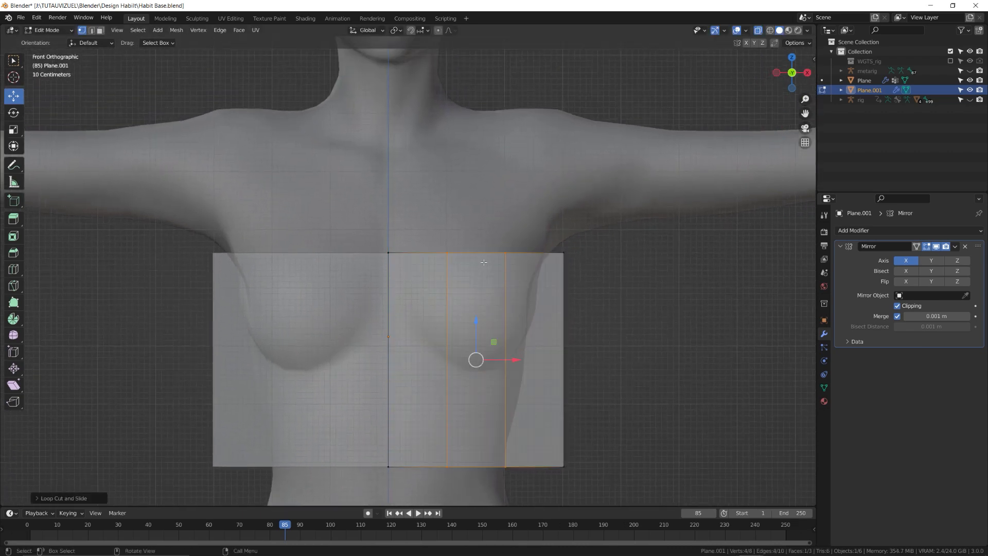
# Extrude the panel's top edge between the centre line and the outer loop cut straight up onto the upper chest.
pyautogui.moveTo(381, 227); pyautogui.dragTo(514, 276)
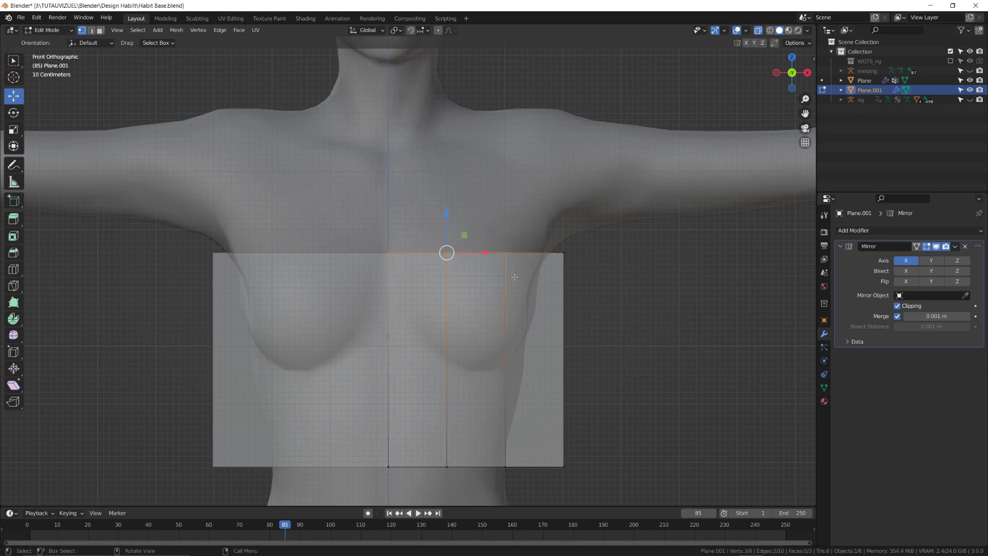
pyautogui.press('e')
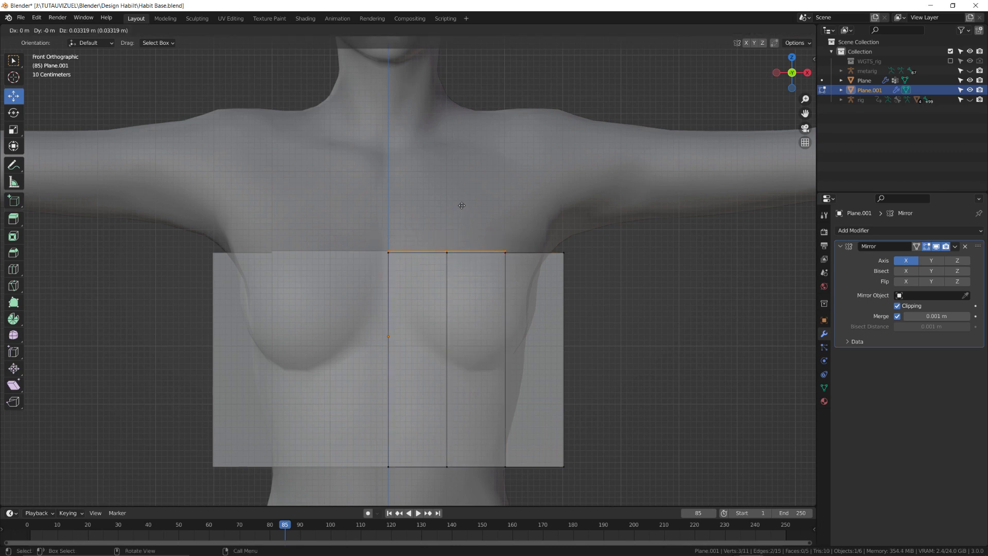
pyautogui.click(464, 147)
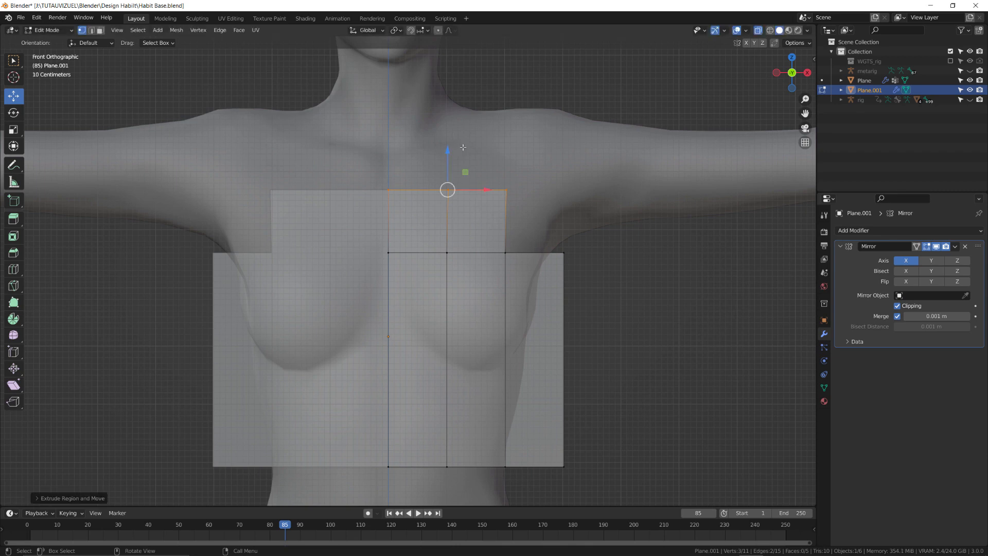
# Move the inner armhole corner vertex outward and slightly up, and the panel's upper outer corner outward under the arm.
pyautogui.click(505, 252)
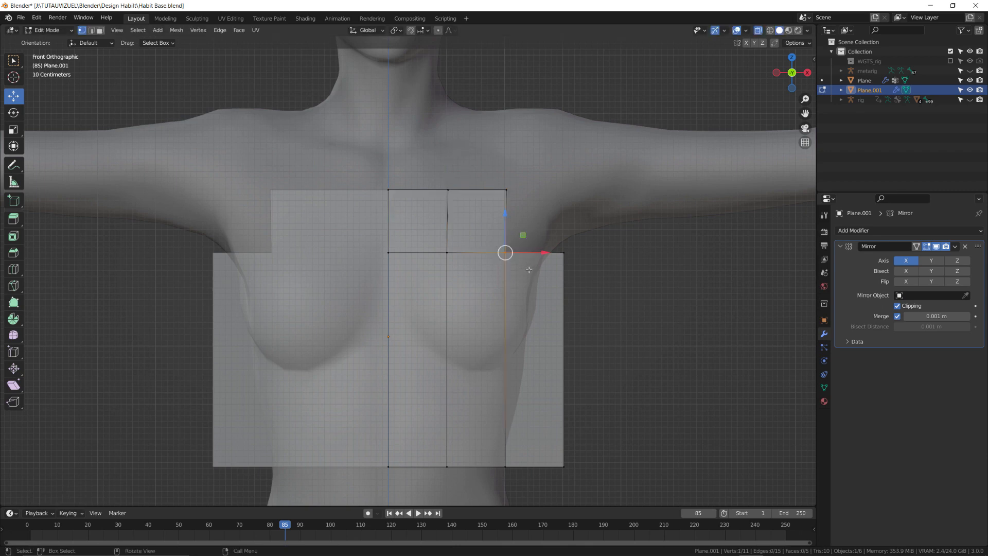
pyautogui.press('g')
pyautogui.click(541, 263)
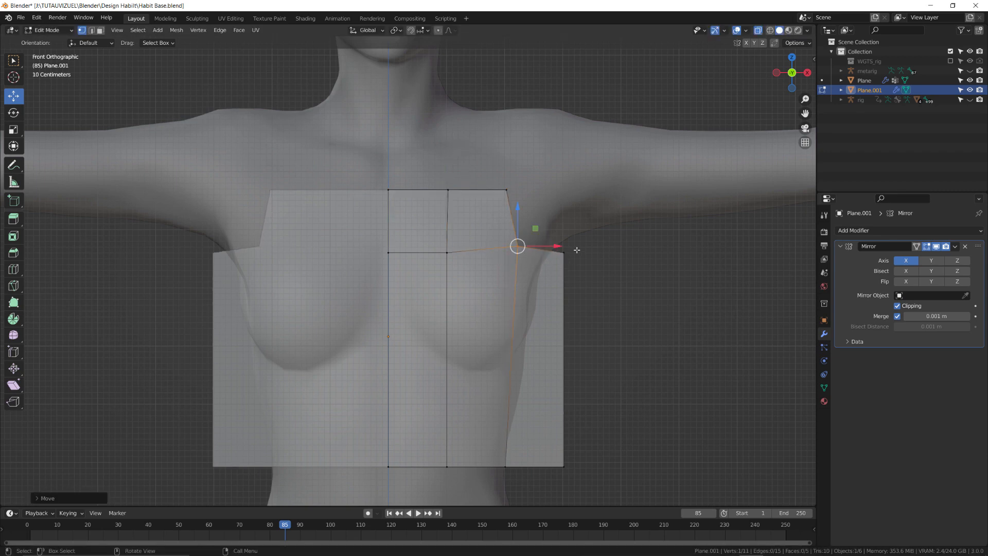
pyautogui.click(565, 253)
pyautogui.press('g')
pyautogui.click(567, 275)
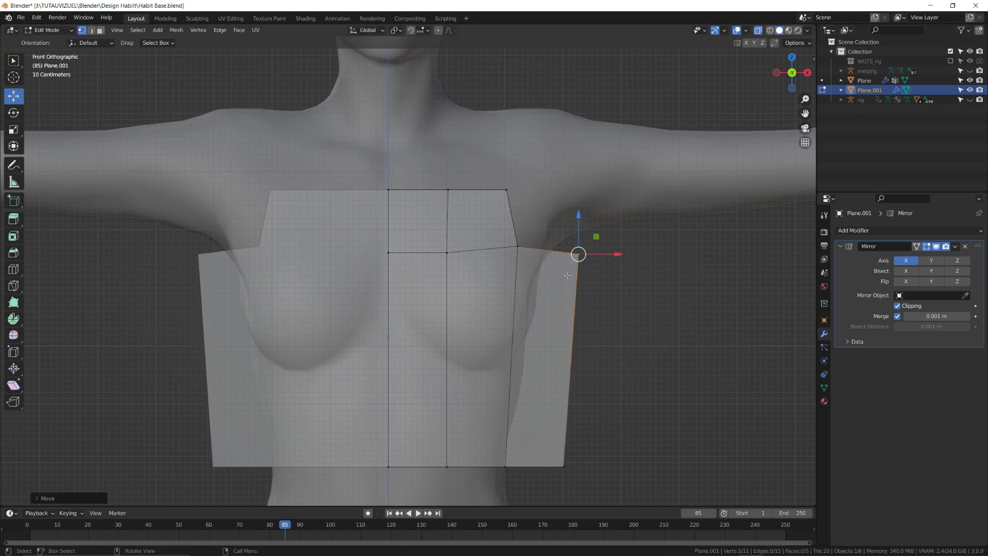
# Move the panel's lower outer corner slightly outward and the inner armhole corner further toward the armpit.
pyautogui.click(564, 465)
pyautogui.press('g')
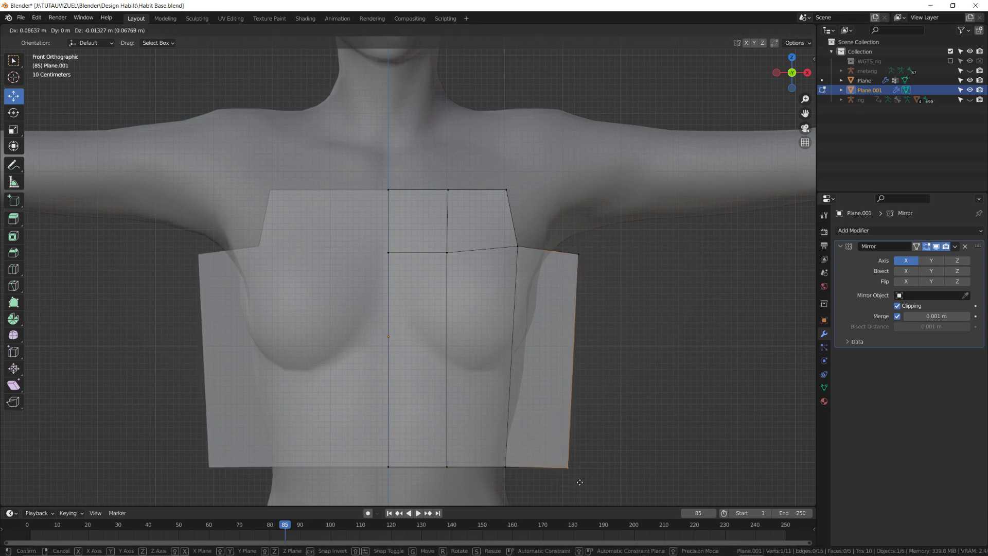
pyautogui.click(579, 482)
pyautogui.click(517, 246)
pyautogui.press('g')
pyautogui.click(526, 249)
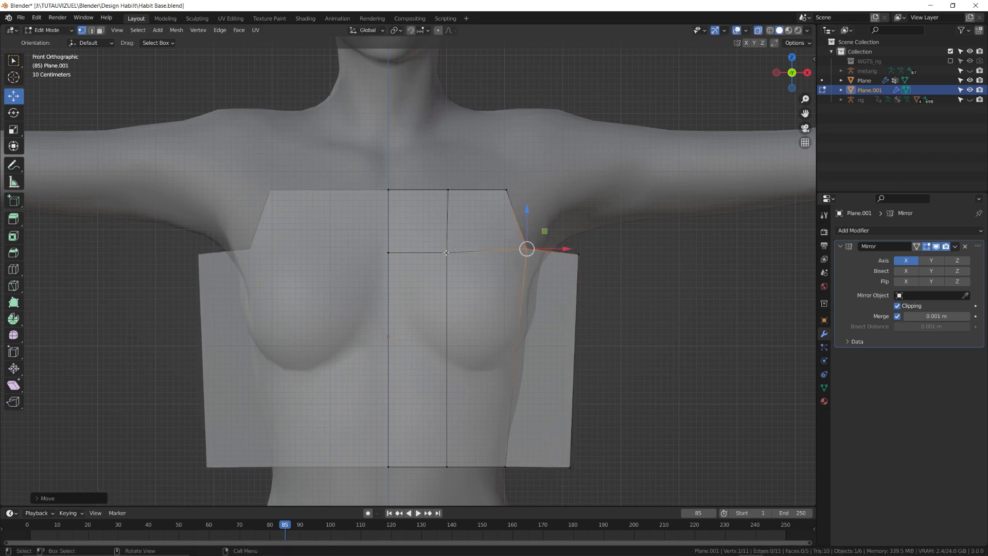
# Shift the middle-row and bottom-edge vertices of the two vertical loops outward to even out the column spacing.
pyautogui.click(446, 253)
pyautogui.press('g')
pyautogui.click(483, 263)
pyautogui.moveTo(493, 439); pyautogui.dragTo(491, 468)
pyautogui.press('g')
pyautogui.click(519, 471)
pyautogui.click(447, 466)
# Extrude the outer top edge upward twice to form a shoulder strap, angling the second segment outward above the shoulder.
pyautogui.moveTo(376, 166); pyautogui.dragTo(543, 223)
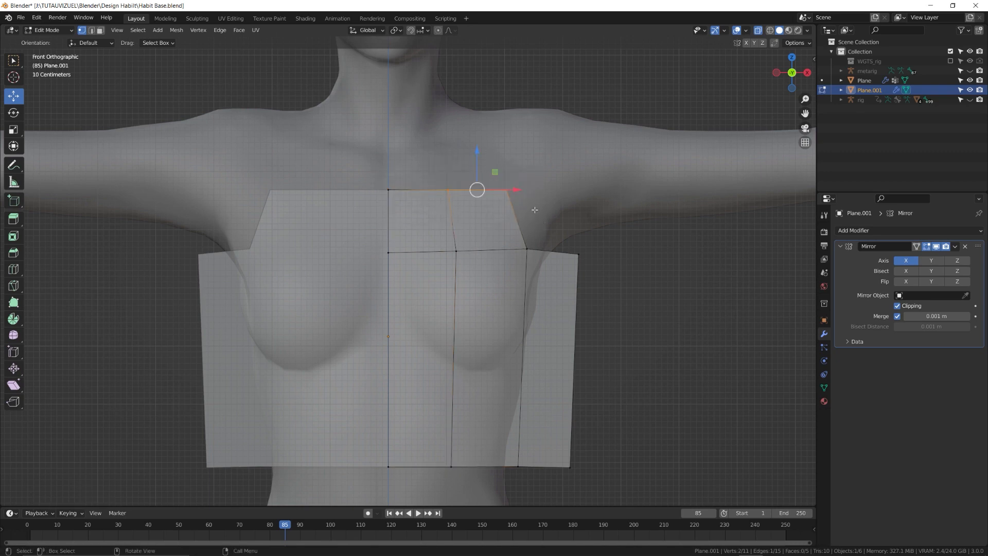
pyautogui.press('e')
pyautogui.click(516, 101)
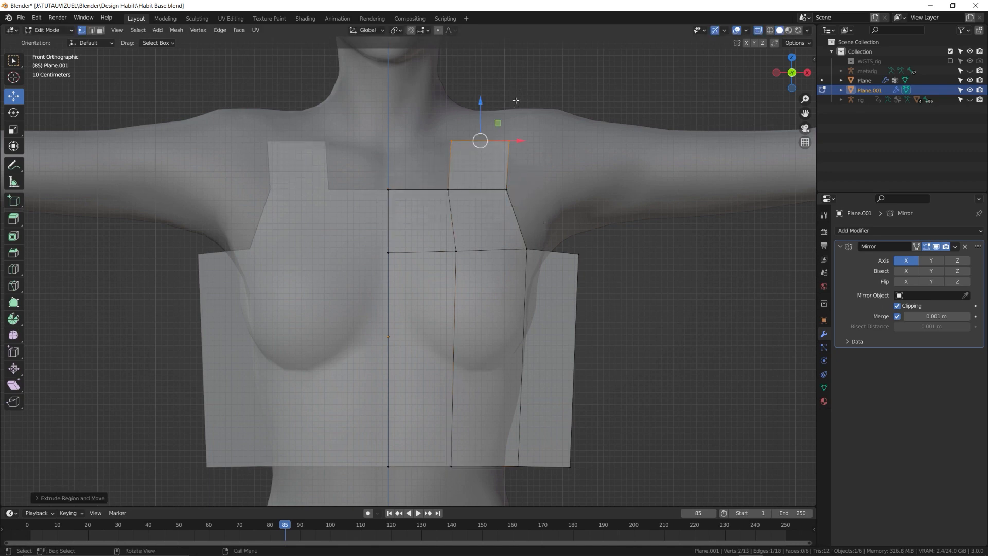
pyautogui.press('e')
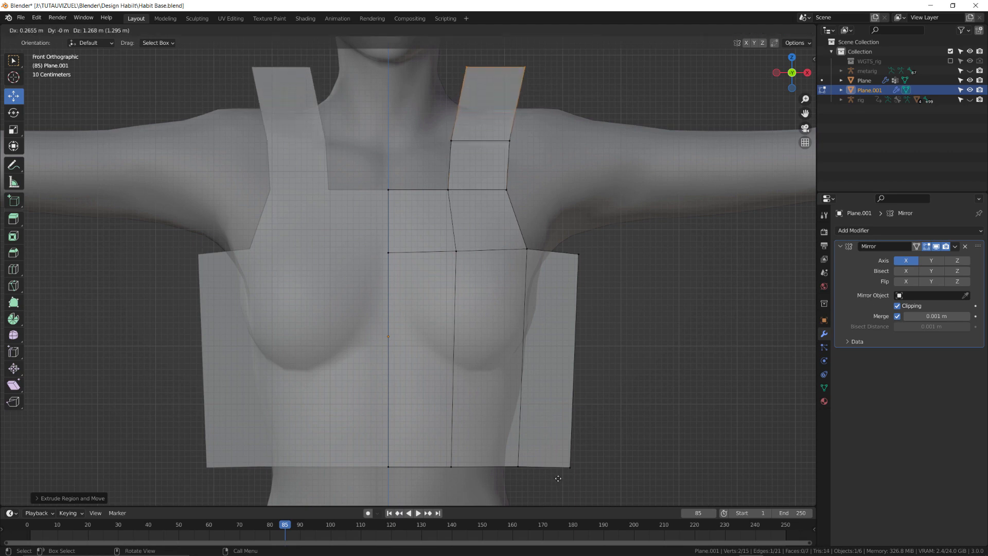
pyautogui.click(479, 422)
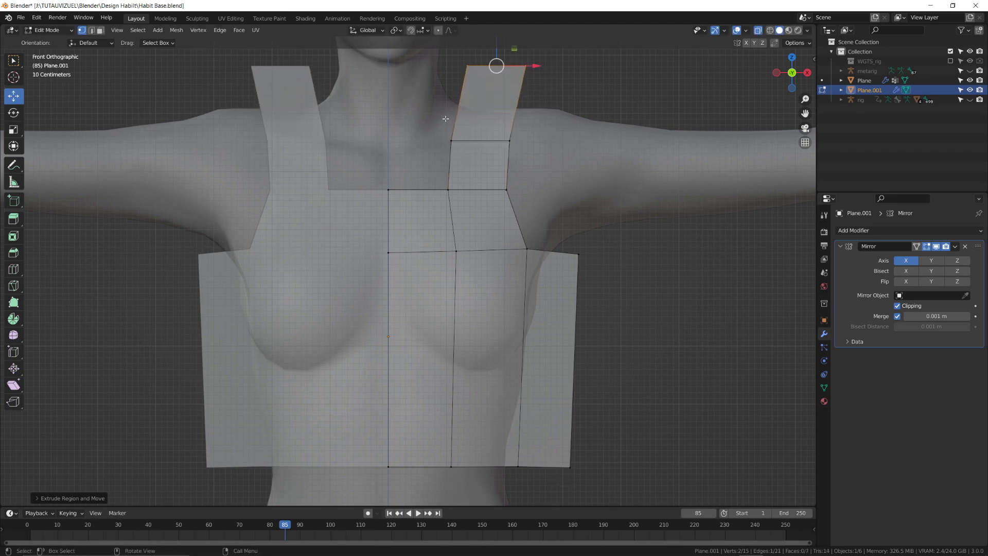
# Add a horizontal loop cut across the middle of the strap's upper segment and adjust the strap's outer top vertices.
pyautogui.moveTo(445, 119); pyautogui.dragTo(526, 167)
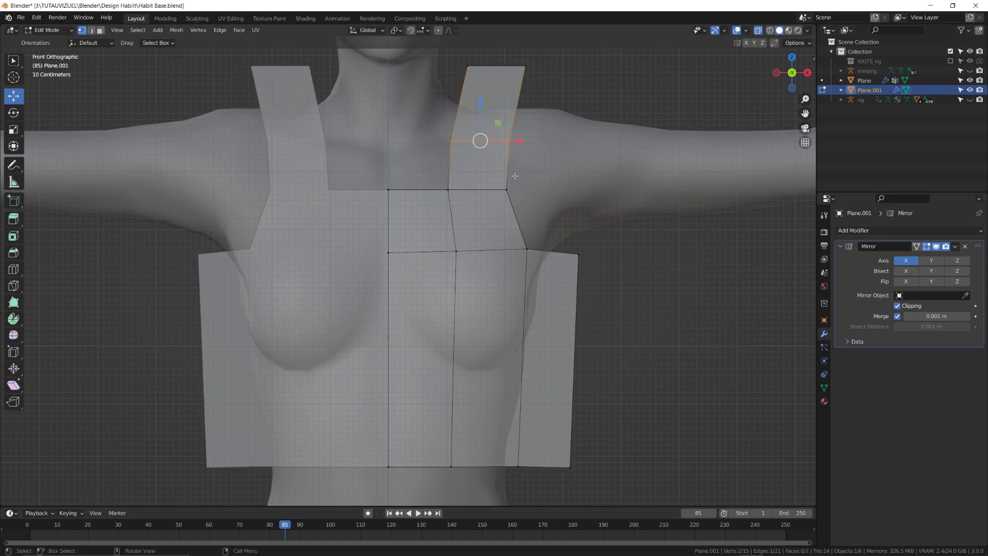
pyautogui.hotkey('ctrl', 'r')
pyautogui.click(498, 100)
pyautogui.rightClick(497, 99)
pyautogui.moveTo(513, 51); pyautogui.dragTo(557, 85)
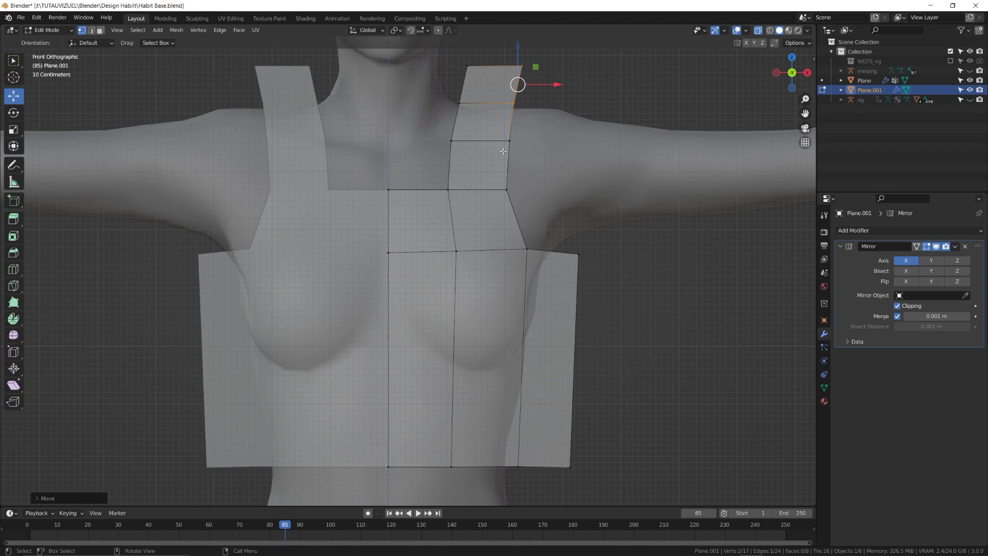
# Move the armhole corner slightly up and outward, and shift the strap's outer vertices around the shoulder outward.
pyautogui.click(527, 249)
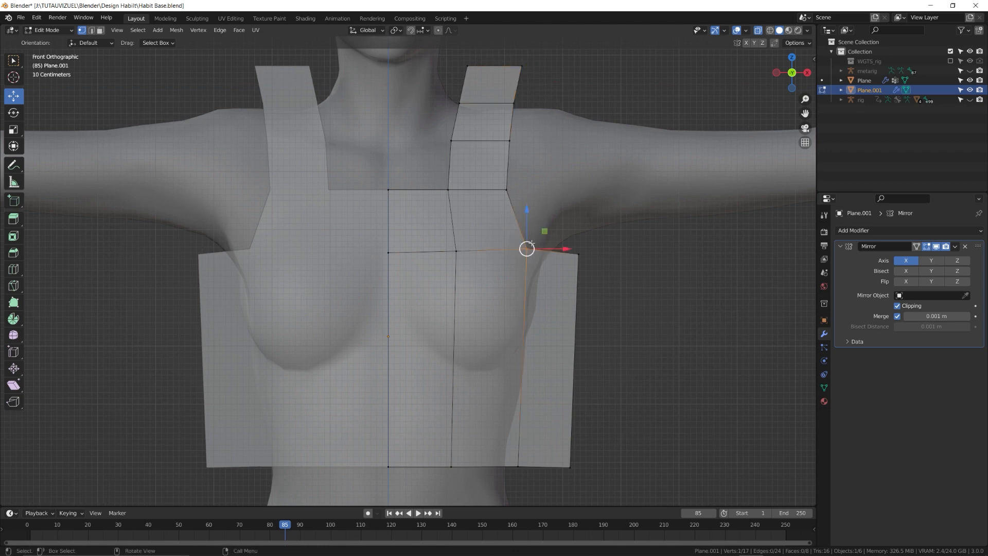
pyautogui.moveTo(544, 232); pyautogui.dragTo(547, 223)
pyautogui.click(509, 140)
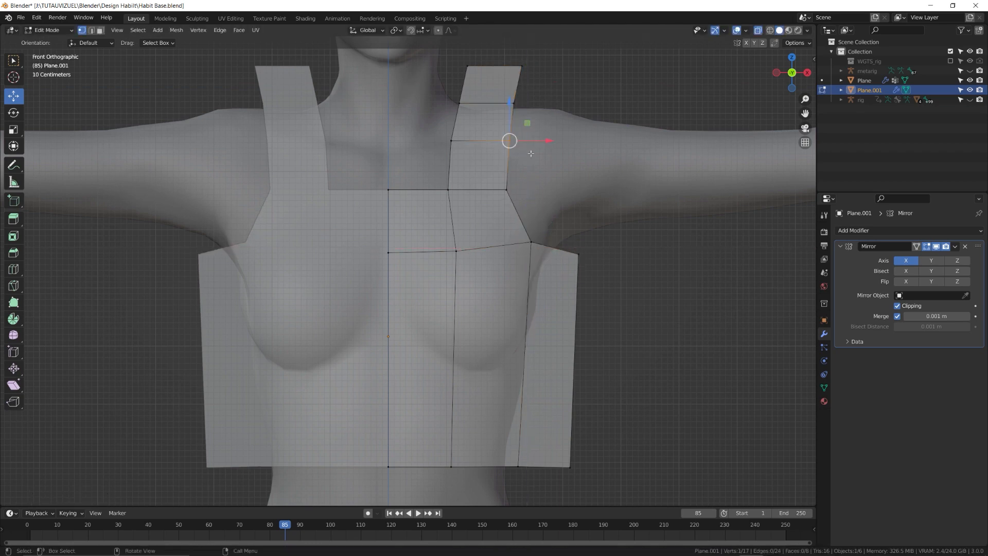
pyautogui.moveTo(509, 140); pyautogui.dragTo(517, 141)
pyautogui.click(514, 103)
pyautogui.moveTo(556, 103); pyautogui.dragTo(566, 104)
# Slant the strap's end outward by moving both top corners, and pull the lower outer strap vertex back inward.
pyautogui.moveTo(510, 60); pyautogui.dragTo(559, 48)
pyautogui.click(518, 141)
pyautogui.moveTo(559, 140); pyautogui.dragTo(552, 141)
pyautogui.click(467, 65)
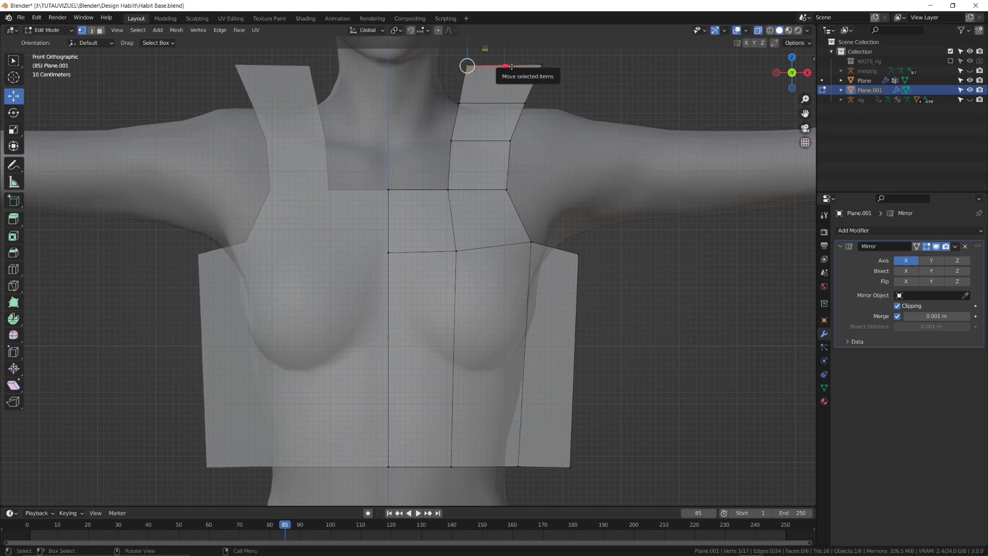
pyautogui.moveTo(507, 65); pyautogui.dragTo(521, 66)
# Lower the two upper vertices on the centre line to shape a V-neckline.
pyautogui.click(449, 189)
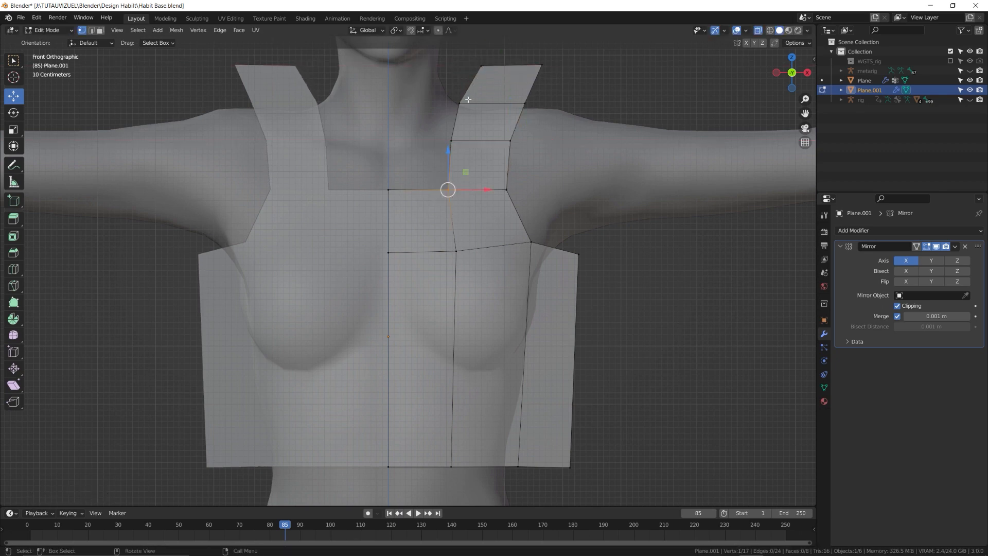
pyautogui.moveTo(448, 190); pyautogui.dragTo(388, 215)
pyautogui.click(388, 253)
pyautogui.moveTo(388, 252); pyautogui.dragTo(388, 272)
# Move the strap's inner base vertex inward and slightly up, and its inner shoulder vertex slightly outward, to smooth the neckline.
pyautogui.click(448, 189)
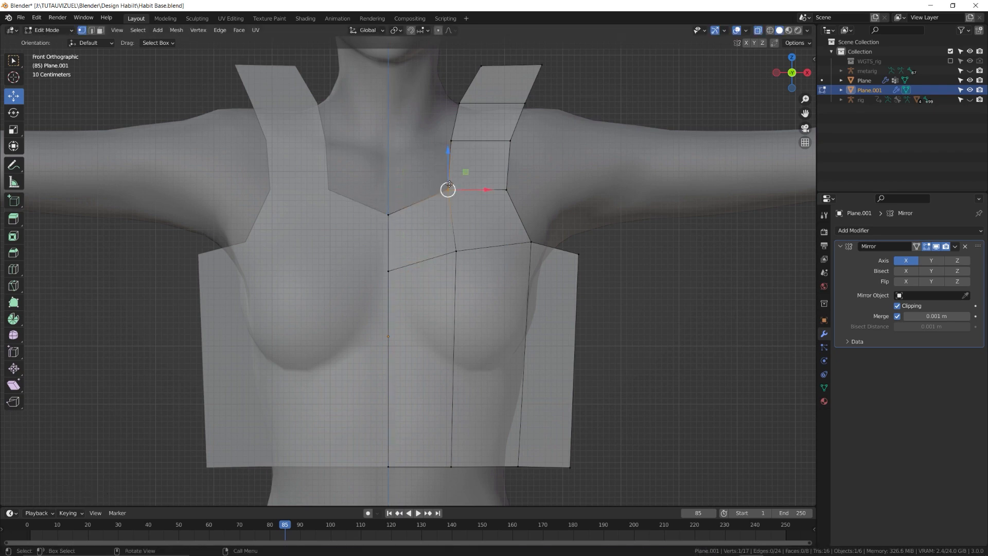
pyautogui.moveTo(448, 188); pyautogui.dragTo(440, 185)
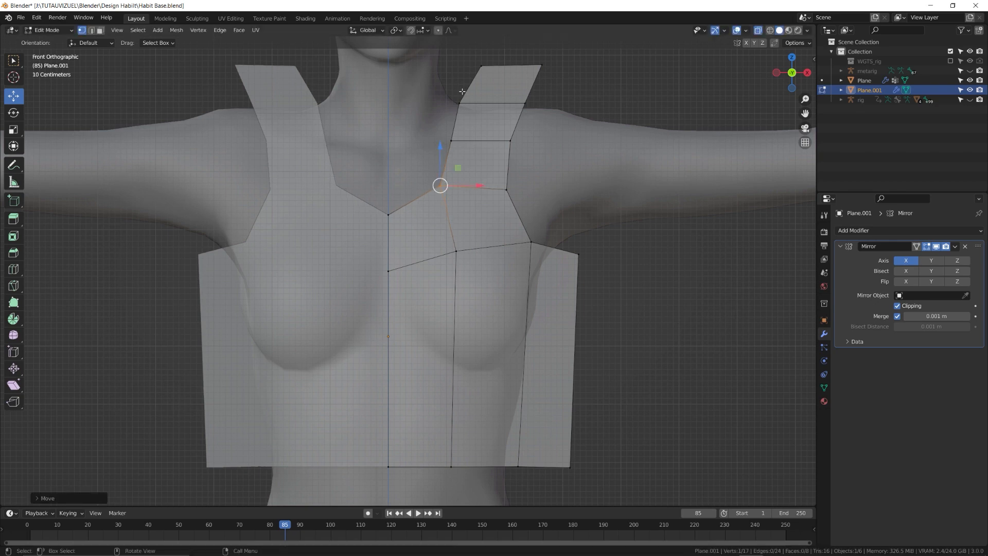
pyautogui.click(459, 103)
pyautogui.moveTo(459, 103); pyautogui.dragTo(463, 105)
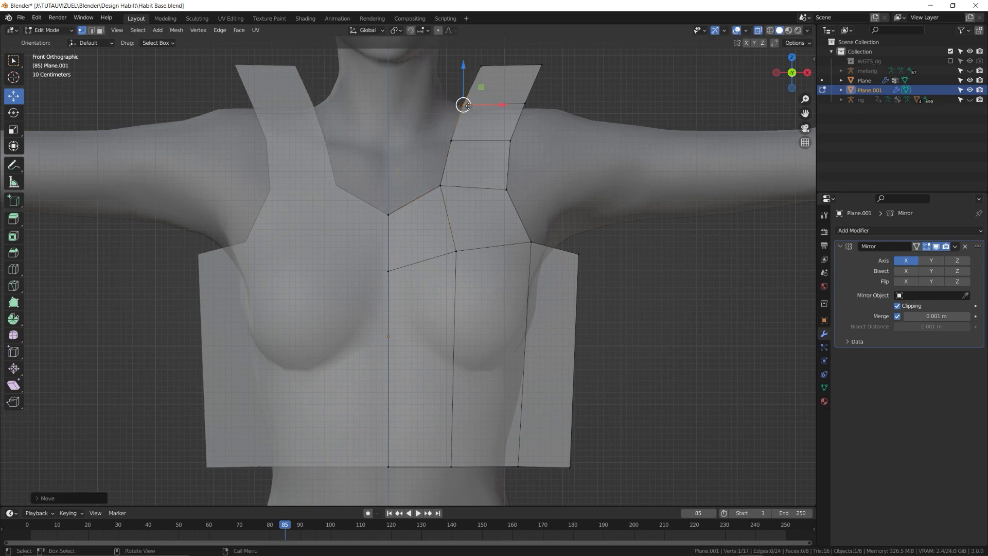
pyautogui.click(451, 140)
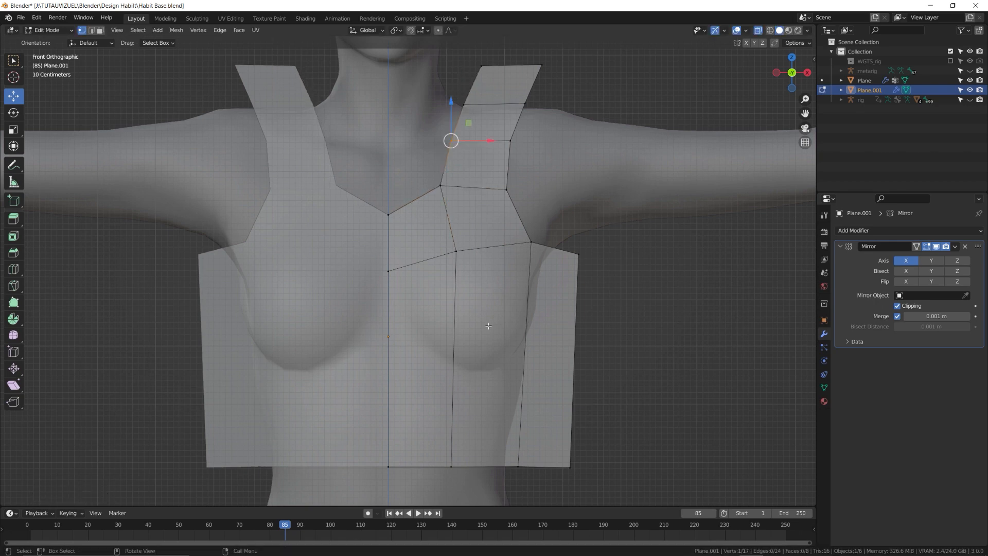
# Add three evenly spaced horizontal loop cuts across the body section below the armhole.
pyautogui.hotkey('ctrl', 'r')
pyautogui.scroll(2, 459, 335)
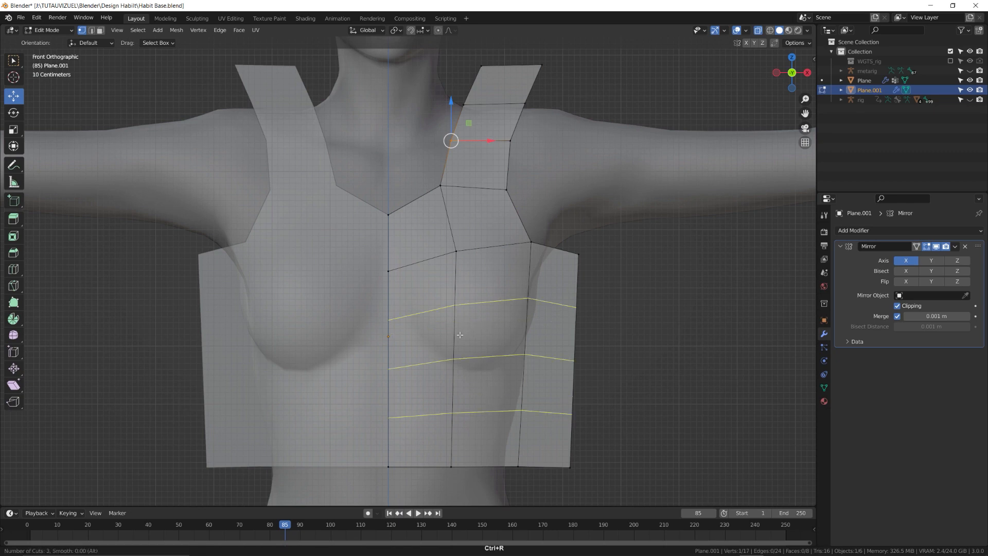
pyautogui.scroll(1, 459, 335)
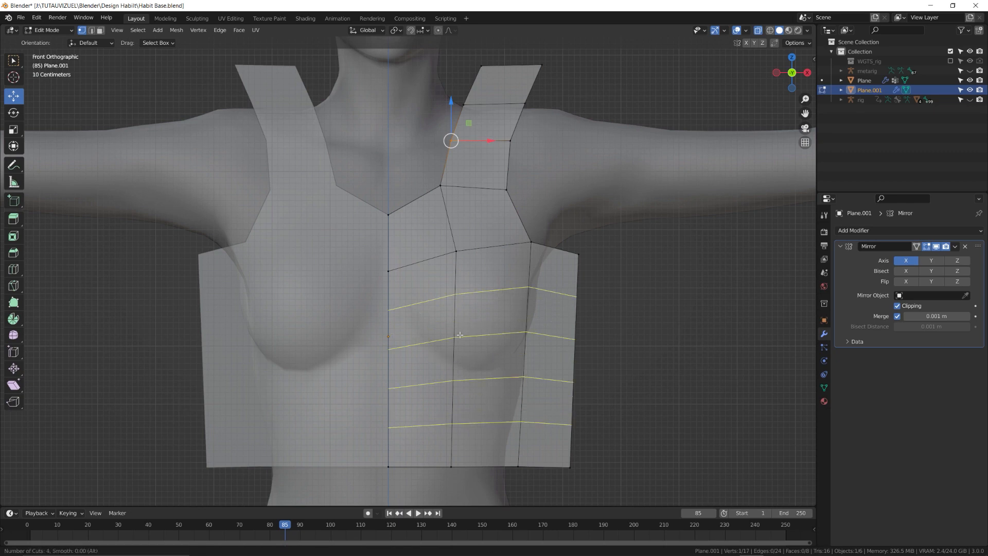
pyautogui.scroll(-1, 460, 335)
pyautogui.click(460, 335)
pyautogui.rightClick(460, 335)
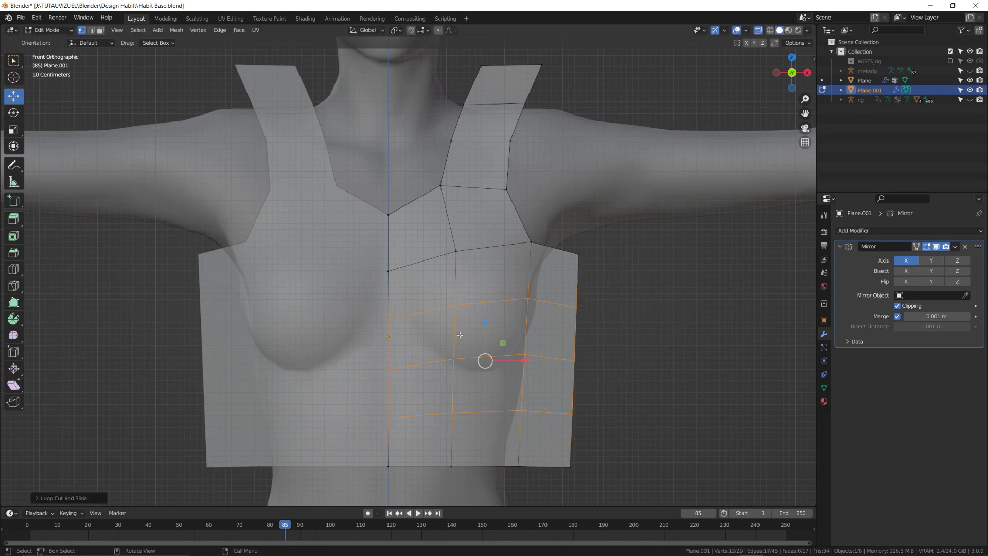
# Subdivide the entire top panel mesh once.
pyautogui.press('a')
pyautogui.rightClick(522, 316)
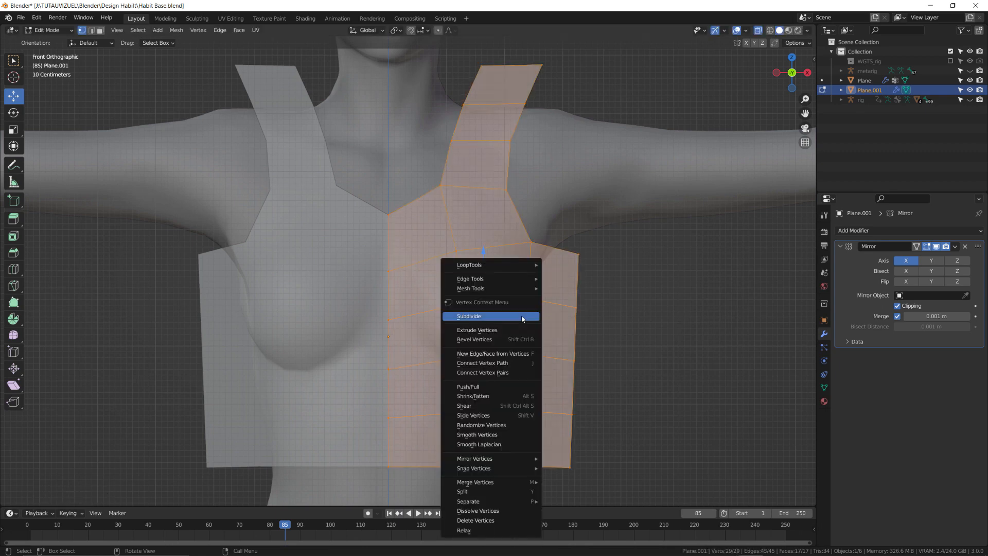
pyautogui.click(522, 317)
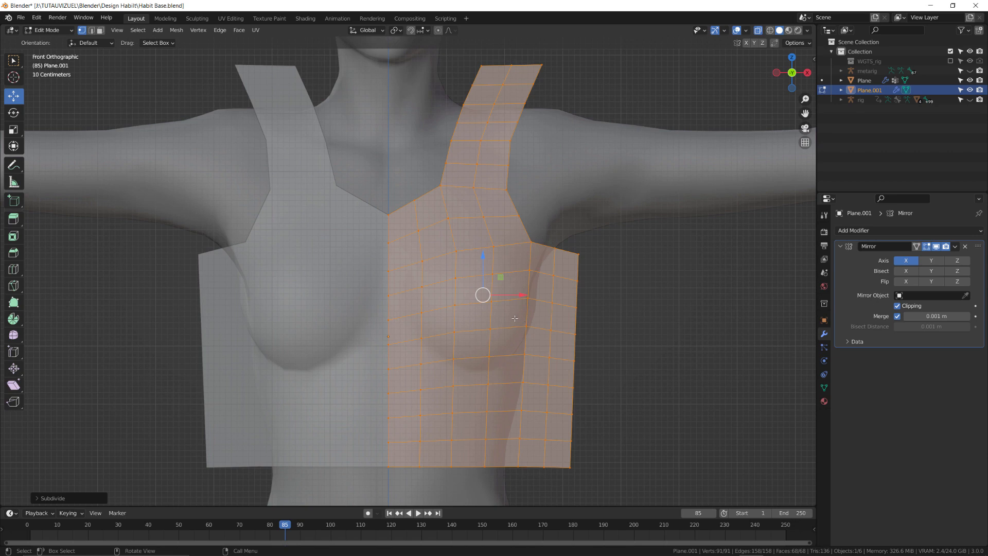
# Enable proportional editing with an influence of about 1 m and nudge the strap's outer base vertex and the armhole's lower corner vertex slightly outward and up.
pyautogui.press('o')
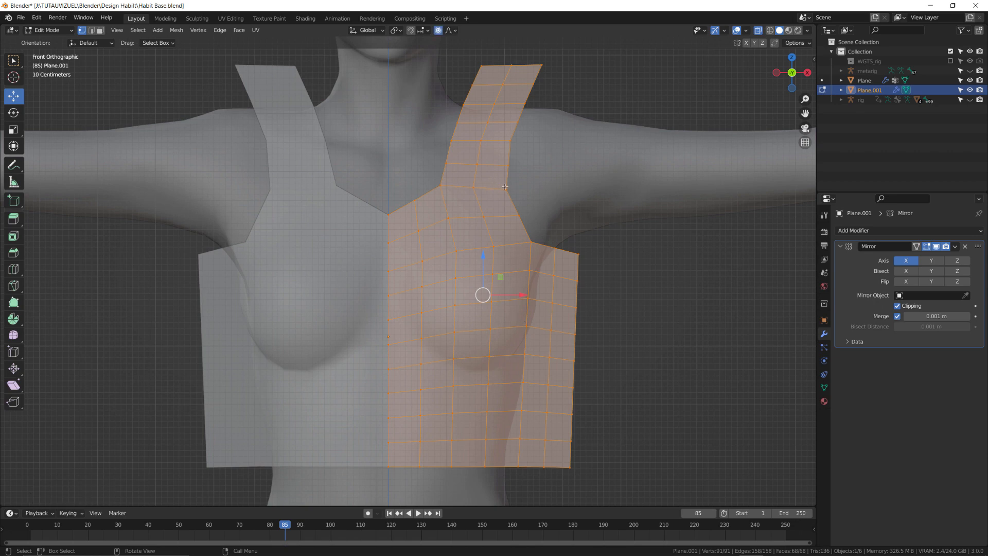
pyautogui.click(506, 189)
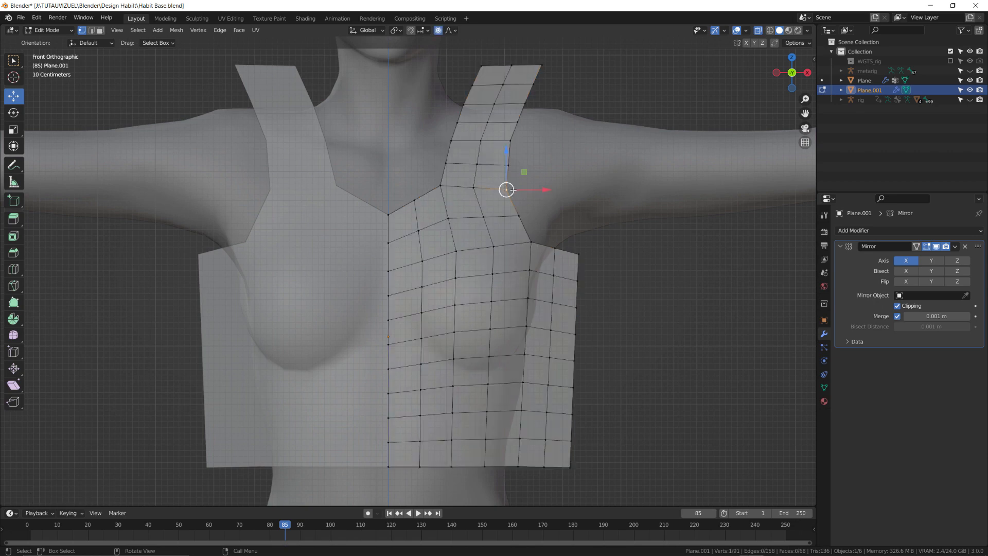
pyautogui.press('g')
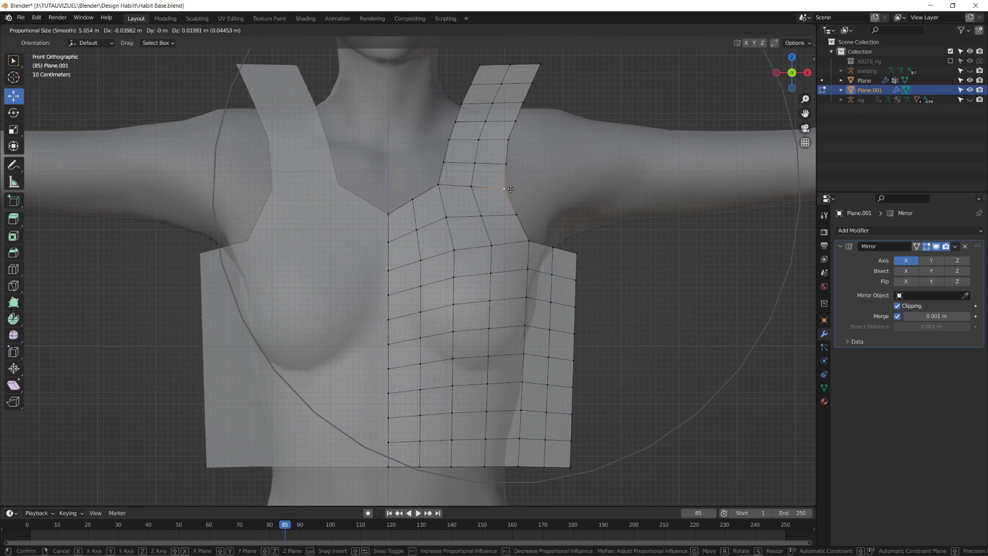
pyautogui.scroll(7, 510, 189)
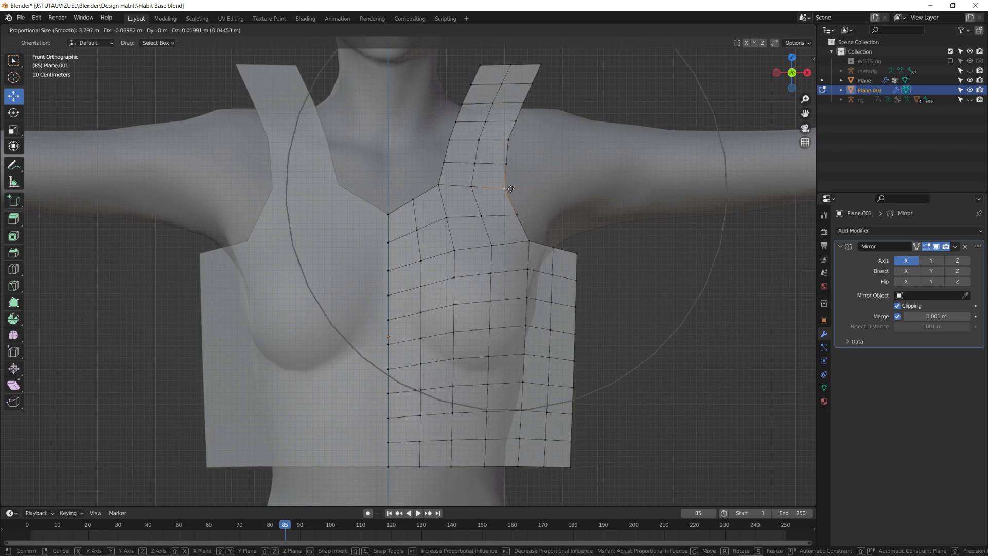
pyautogui.scroll(12, 511, 188)
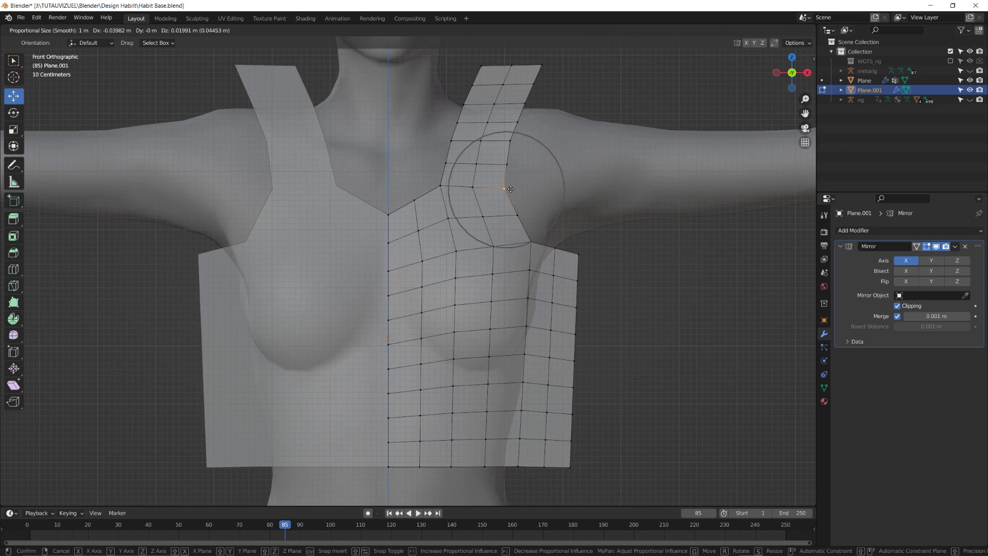
pyautogui.click(509, 189)
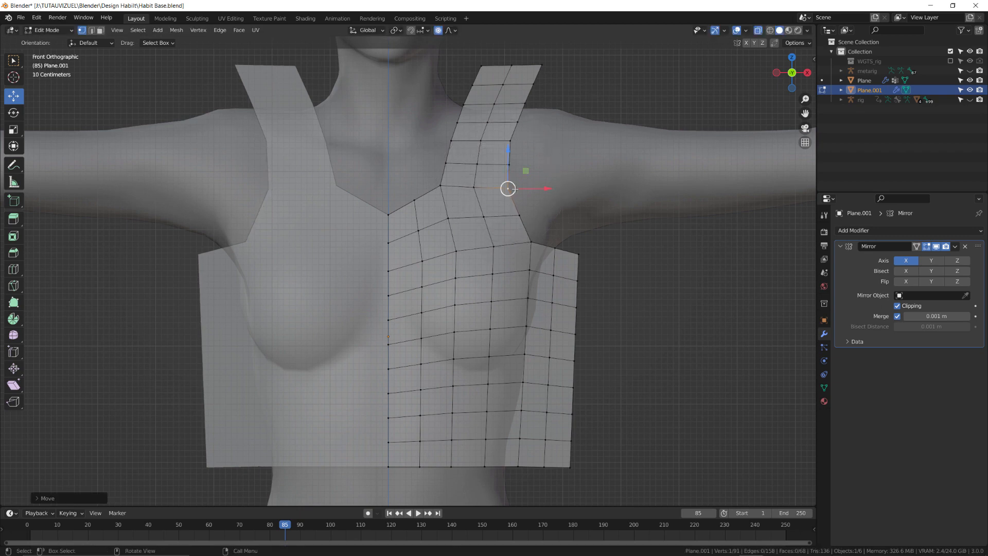
pyautogui.click(531, 242)
pyautogui.press('g')
pyautogui.click(531, 245)
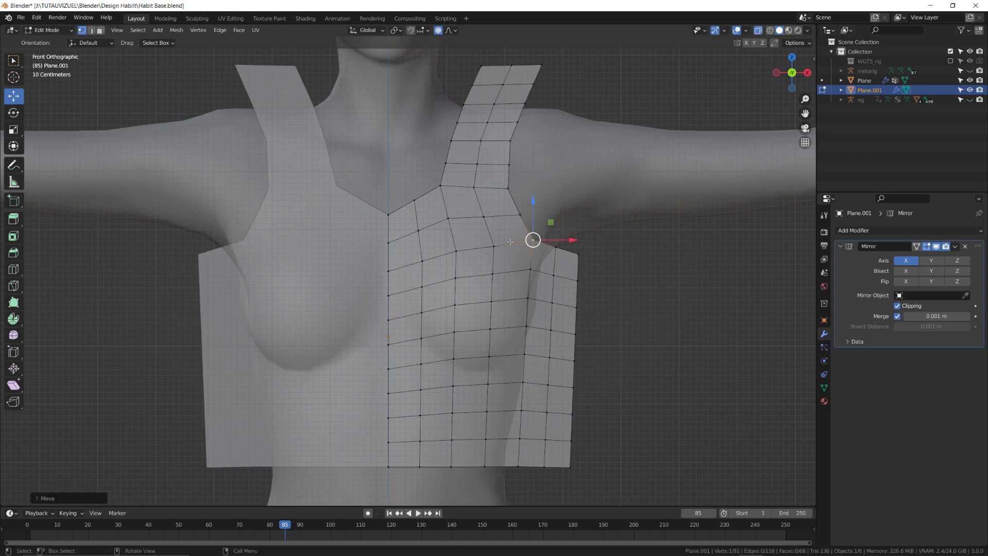
# Lower the vertex midway along the neckline edge with proportional editing to round the V-neckline.
pyautogui.click(415, 200)
pyautogui.press('g')
pyautogui.click(414, 202)
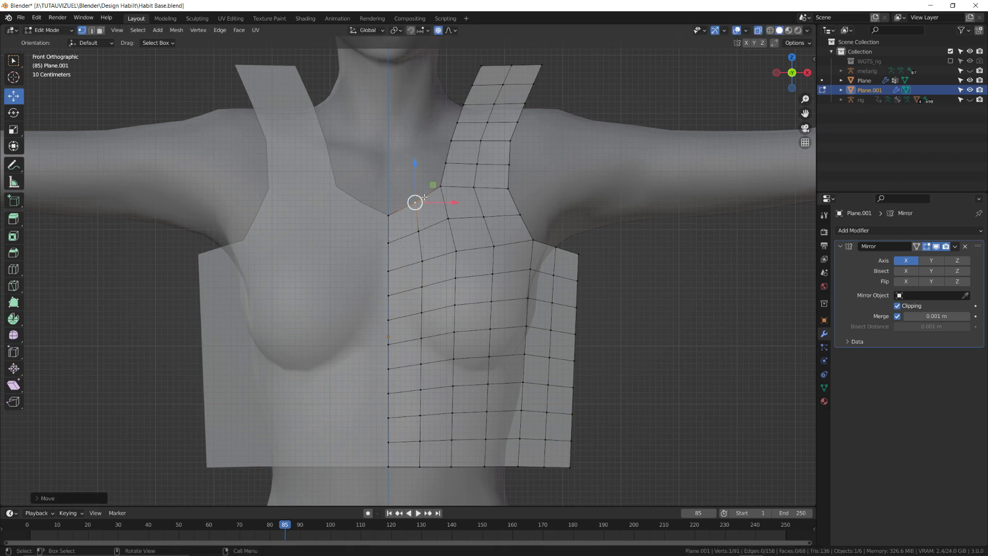
pyautogui.press('g')
pyautogui.click(430, 200)
pyautogui.hotkey('ctrl', 'z')
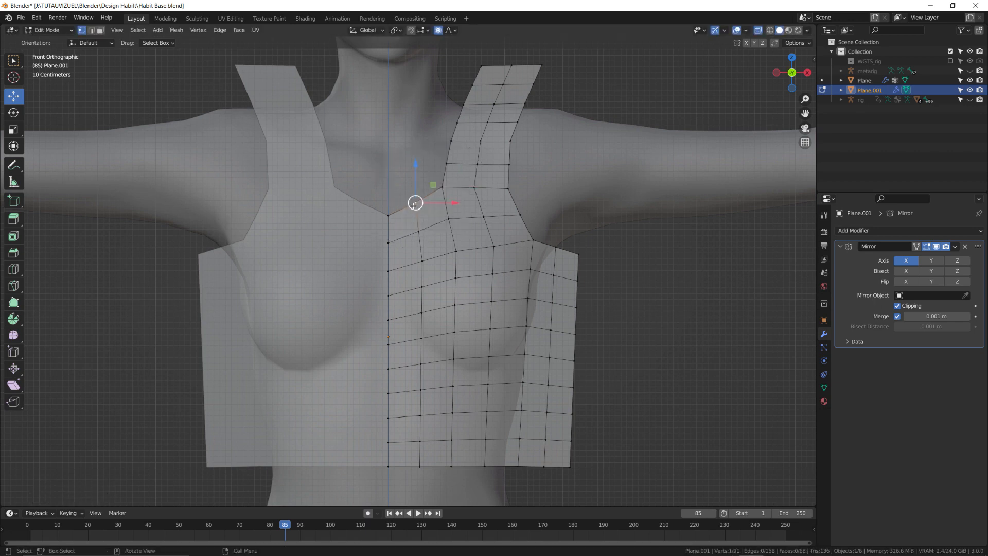
pyautogui.press('g')
pyautogui.click(477, 235)
# Move the vertex midway down the armhole slightly inward and lower the middle vertex of the underarm edge.
pyautogui.click(516, 213)
pyautogui.press('g')
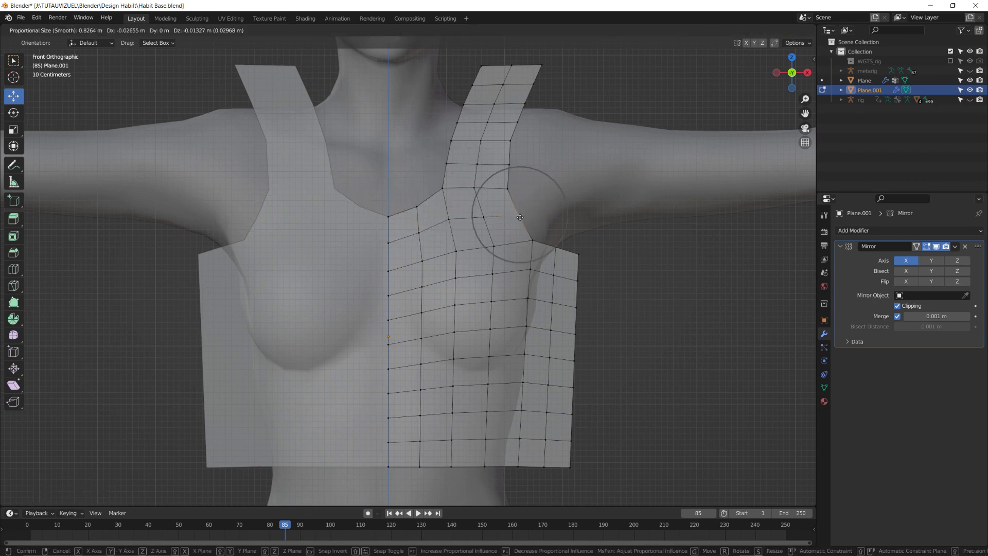
pyautogui.click(536, 221)
pyautogui.press('g')
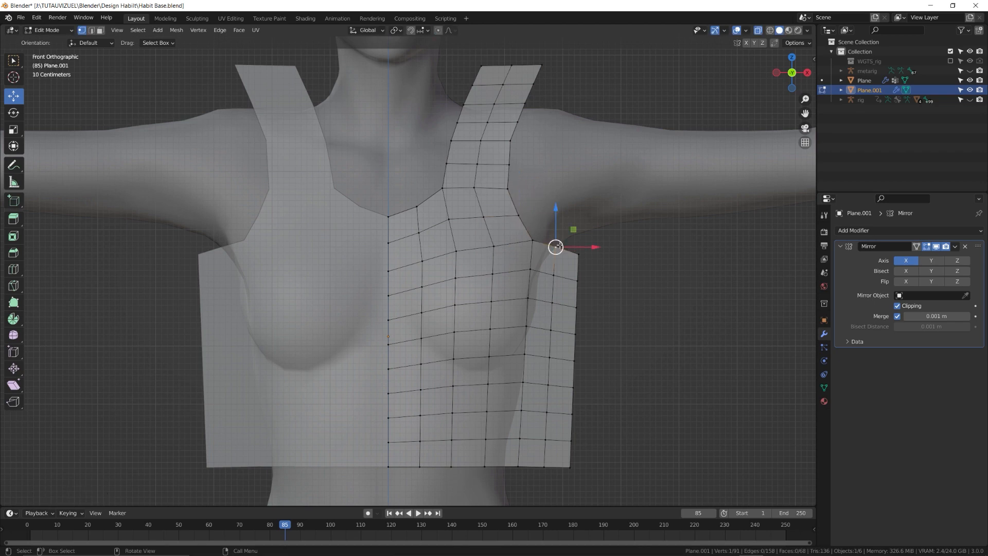
pyautogui.press('g')
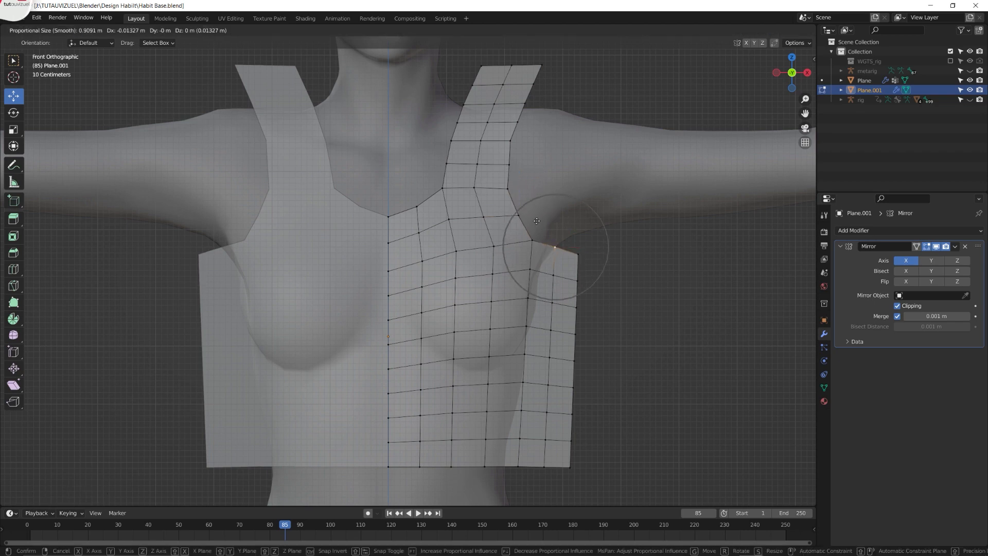
pyautogui.click(535, 226)
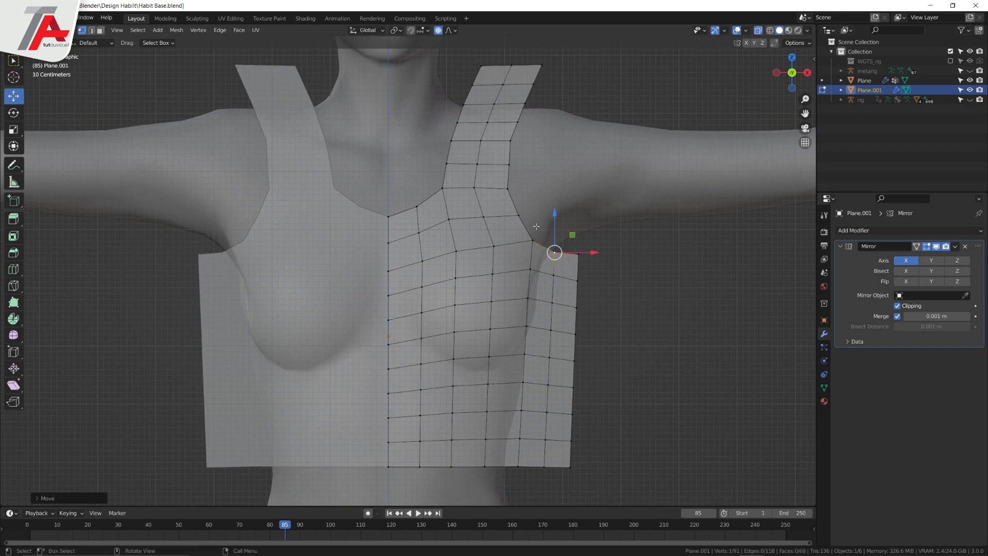
# Nudge the mid-armhole vertex and two vertices along the strap's outer edge slightly inward to smooth the armhole curve.
pyautogui.click(520, 215)
pyautogui.press('g')
pyautogui.click(518, 215)
pyautogui.click(509, 166)
pyautogui.press('g')
pyautogui.click(506, 165)
pyautogui.click(519, 122)
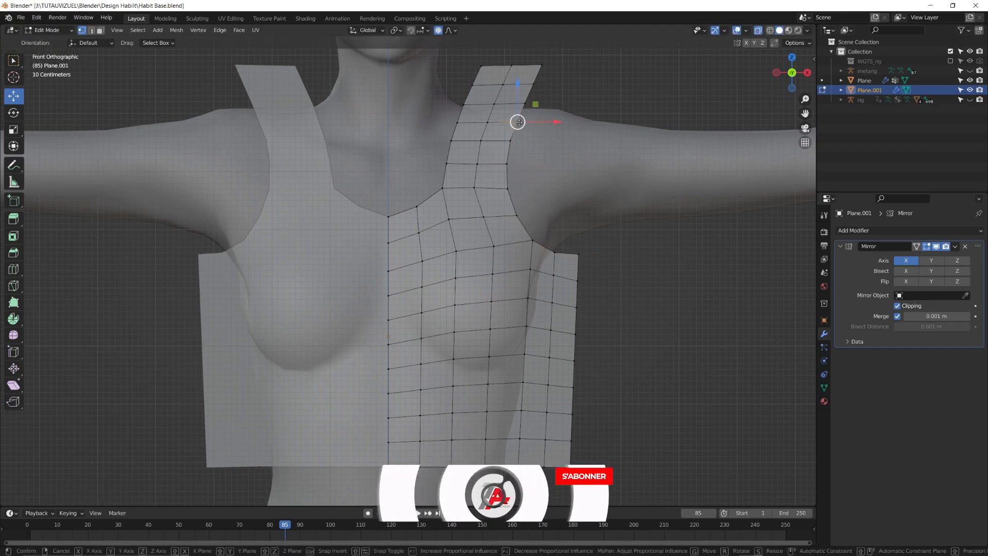
pyautogui.press('g')
pyautogui.click(516, 120)
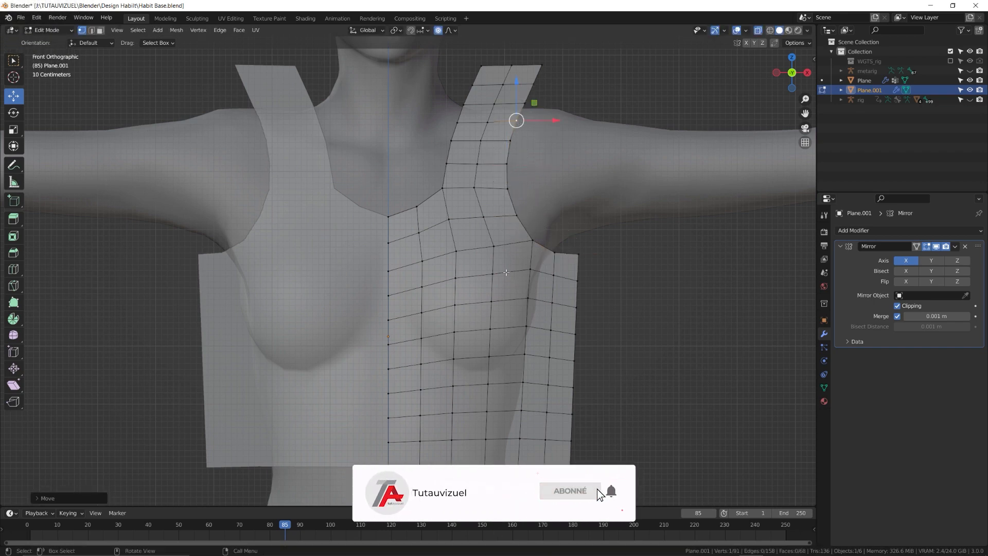
# Subdivide the entire top panel mesh twice.
pyautogui.press('a')
pyautogui.rightClick(494, 235)
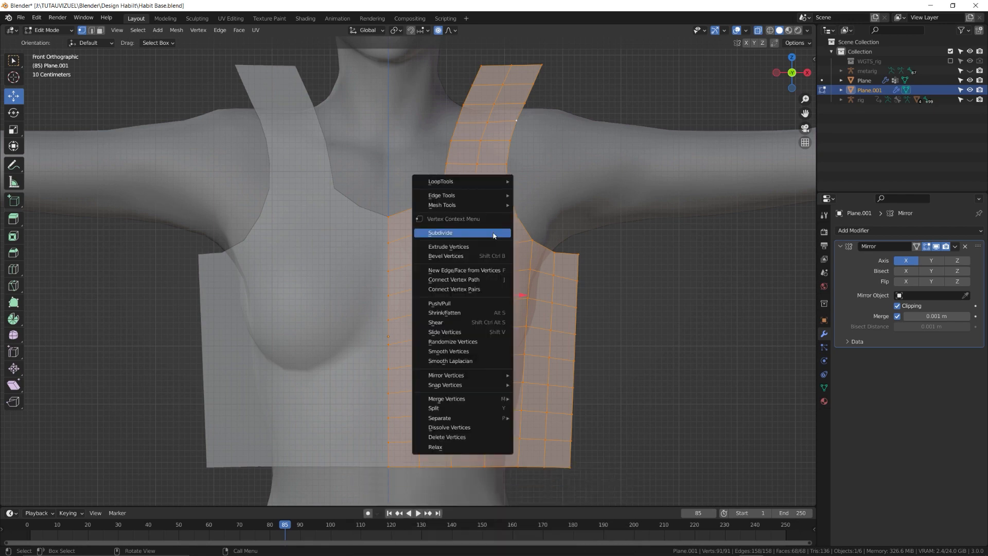
pyautogui.click(493, 234)
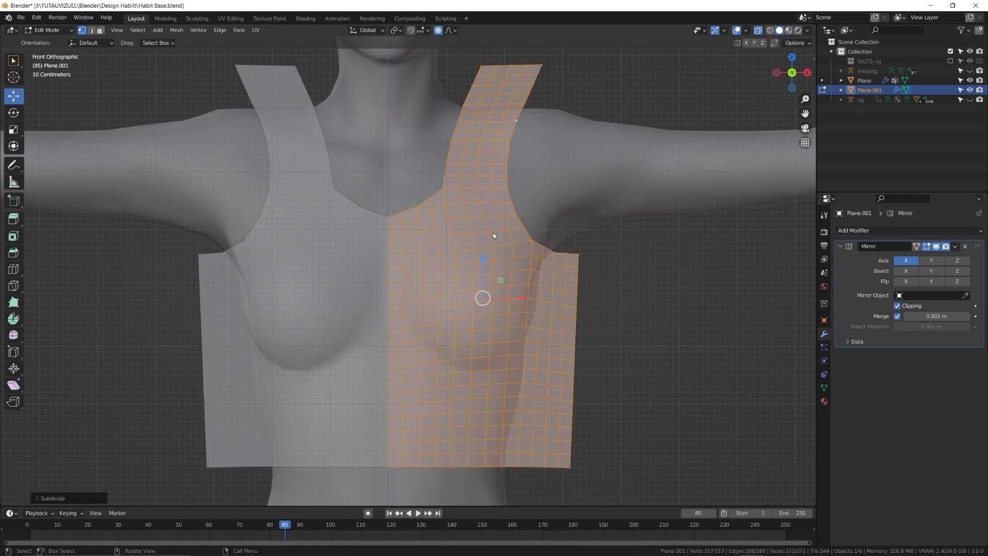
pyautogui.rightClick(493, 234)
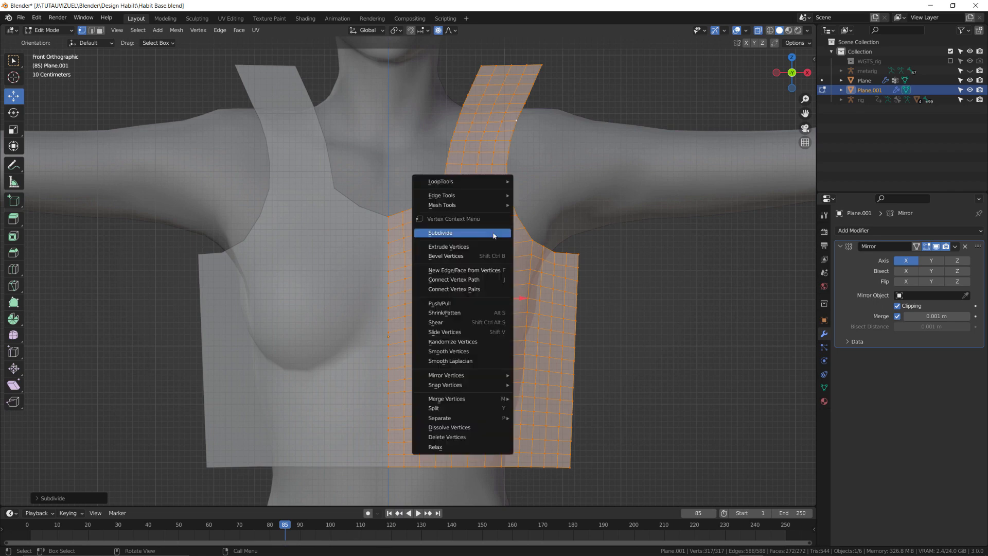
pyautogui.click(494, 234)
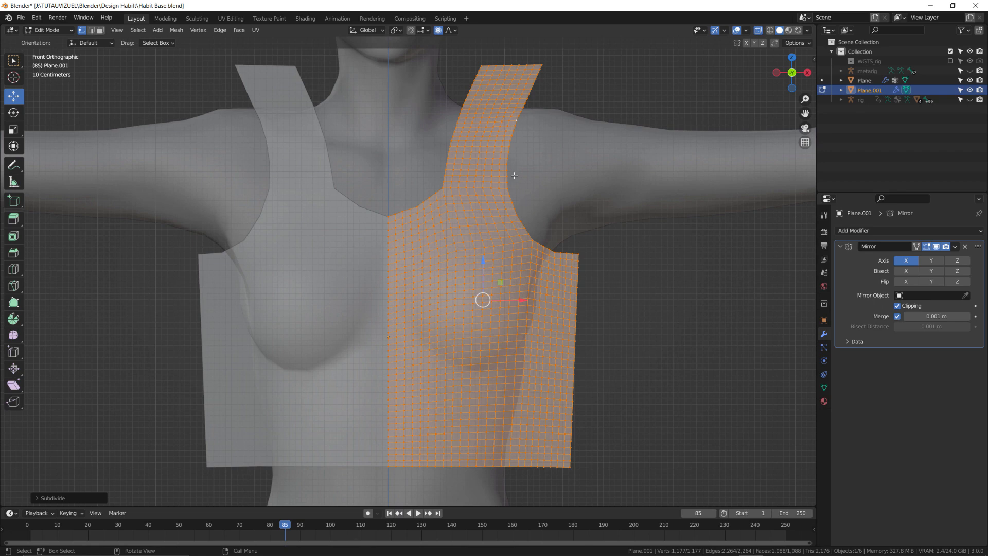
# Fine-tune the strap's inner base vertex, the armhole's lower corner vertex and the underarm edge vertex to soften the remaining corners.
pyautogui.click(441, 189)
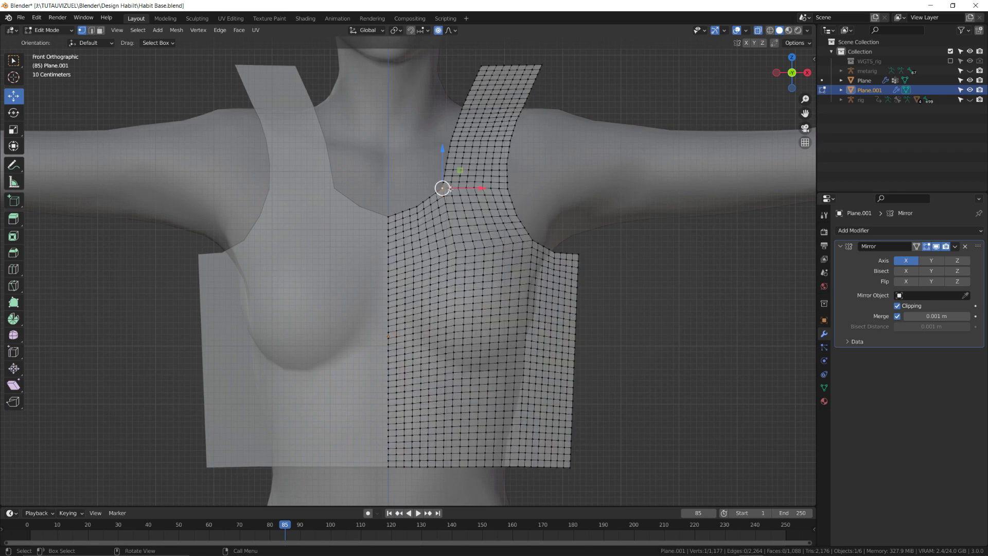
pyautogui.press('g')
pyautogui.click(450, 188)
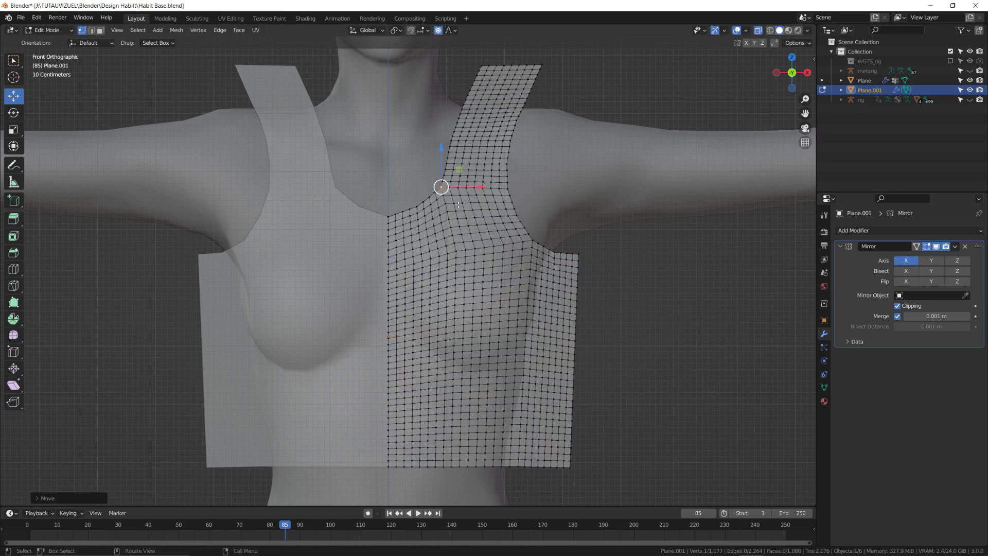
pyautogui.click(533, 240)
pyautogui.press('g')
pyautogui.click(533, 240)
pyautogui.click(555, 253)
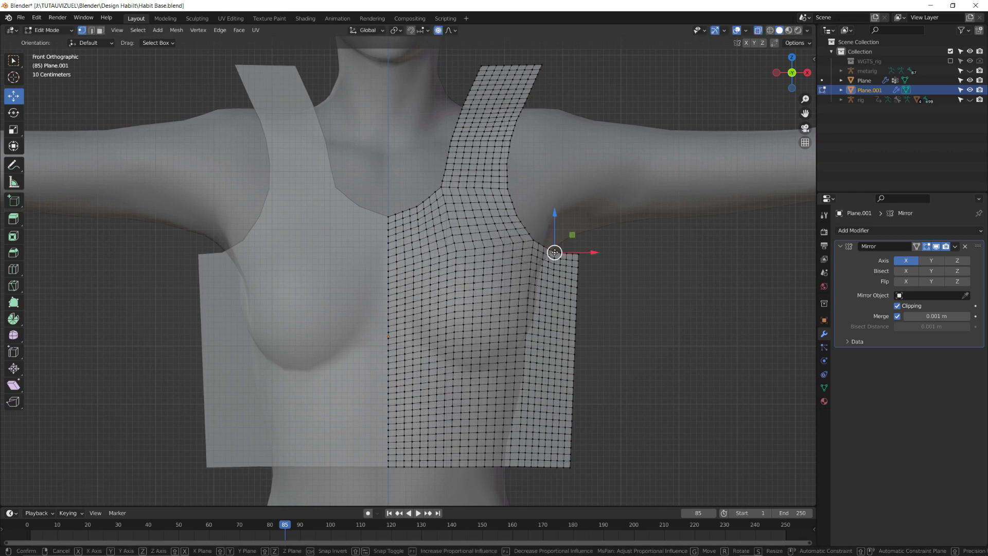
pyautogui.press('g')
pyautogui.click(555, 252)
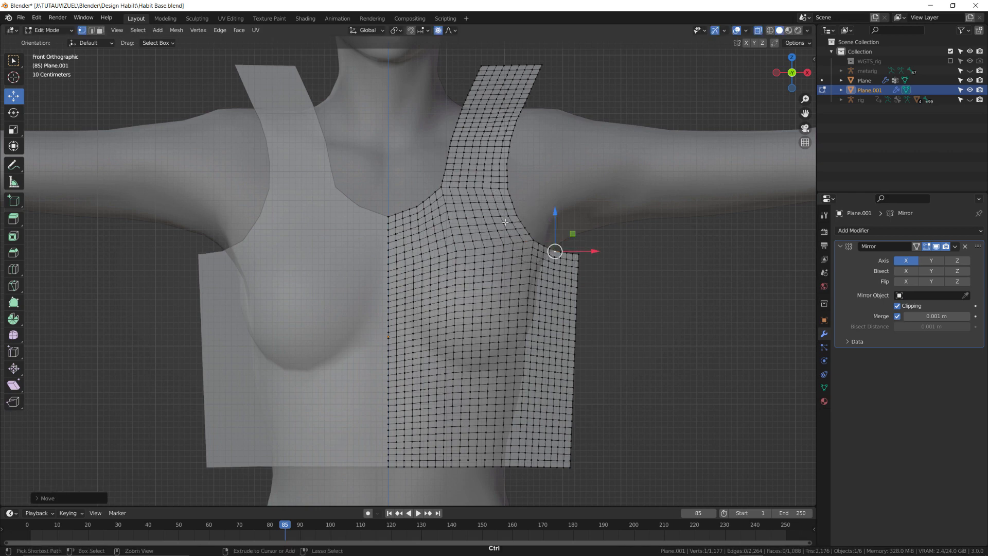
# In the right side view, extrude the whole panel backward through the torso until it sits behind the back.
pyautogui.scroll(-4, 494, 247)
pyautogui.press('KP_3')
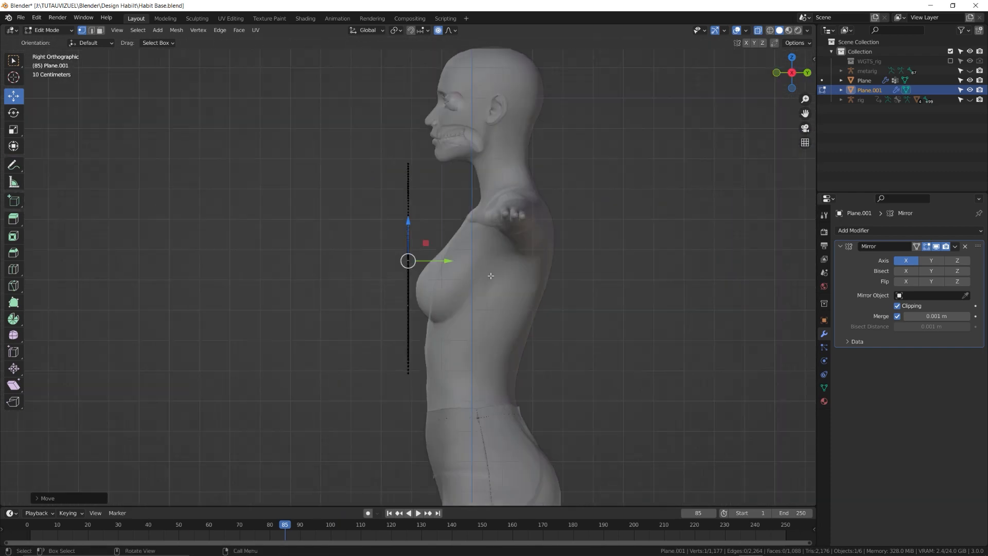
pyautogui.press('a')
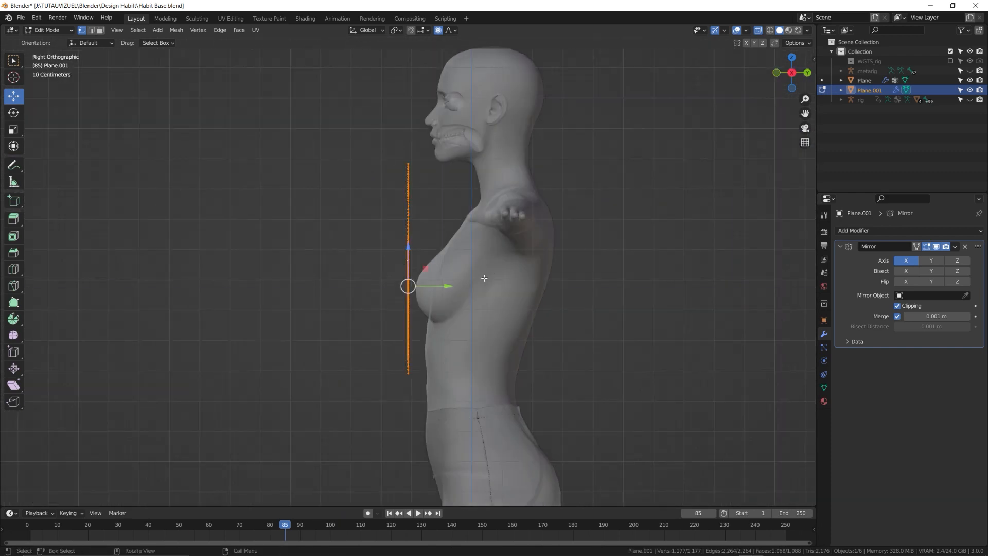
pyautogui.press('e')
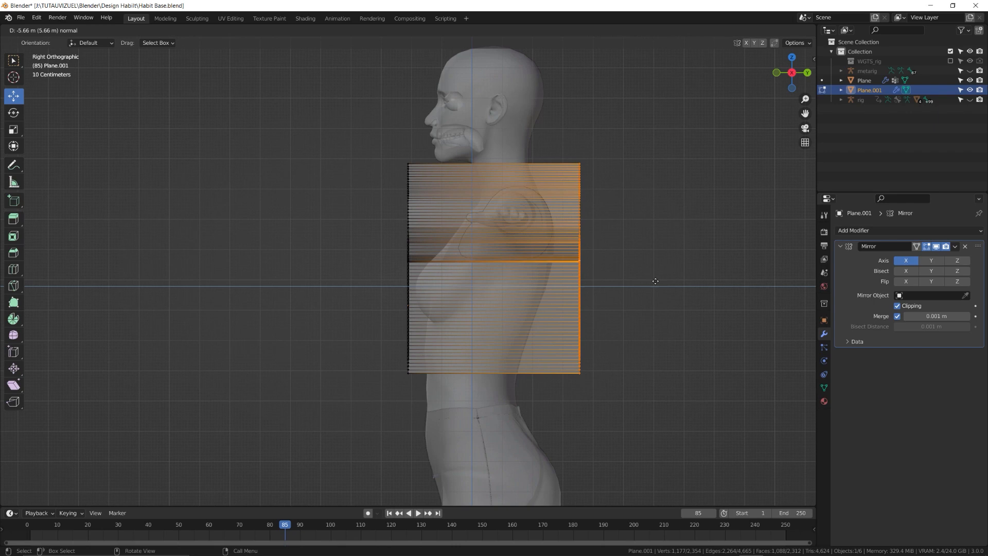
pyautogui.click(647, 281)
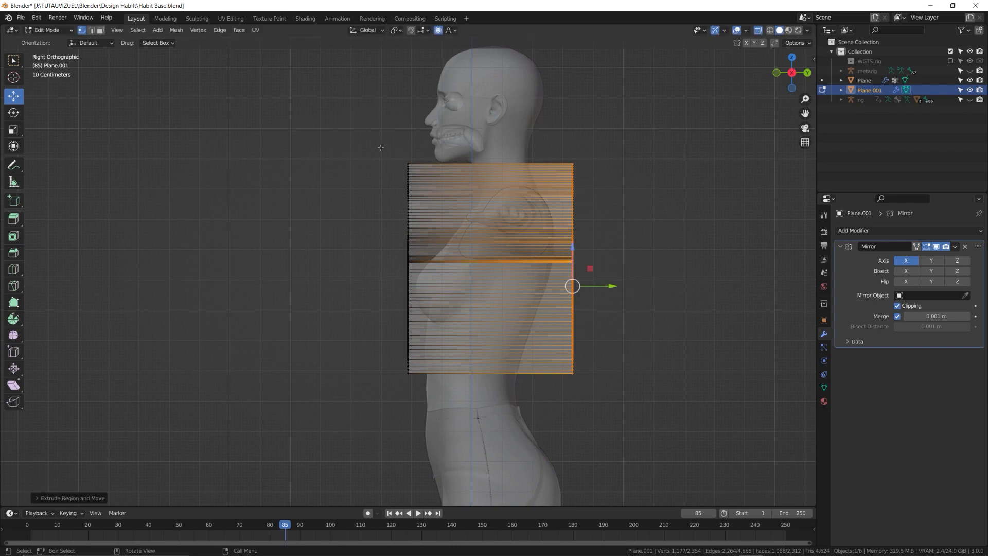
# Move the front panel's vertices slightly forward, away from the chest, and disable proportional editing.
pyautogui.moveTo(373, 150); pyautogui.dragTo(454, 389)
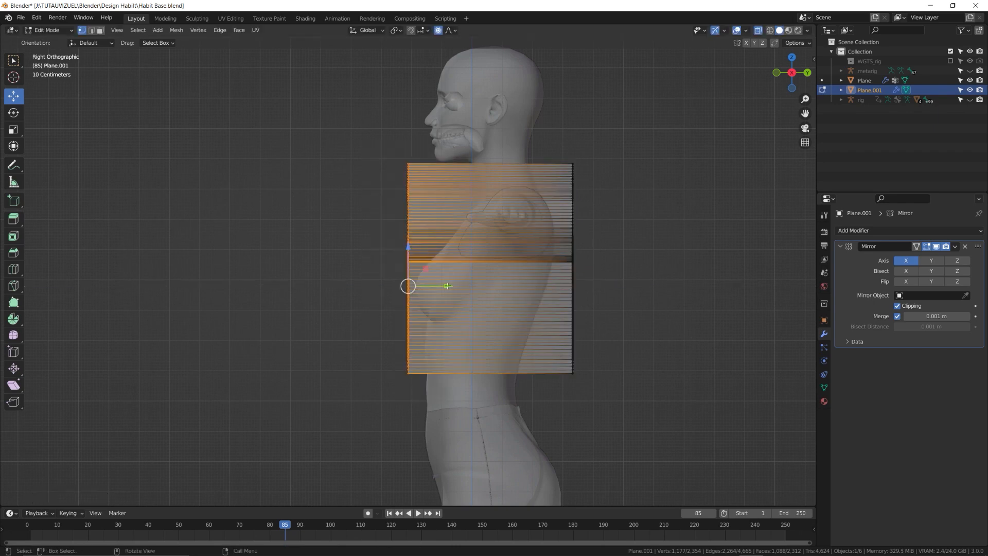
pyautogui.moveTo(447, 286); pyautogui.dragTo(444, 286)
pyautogui.press('o')
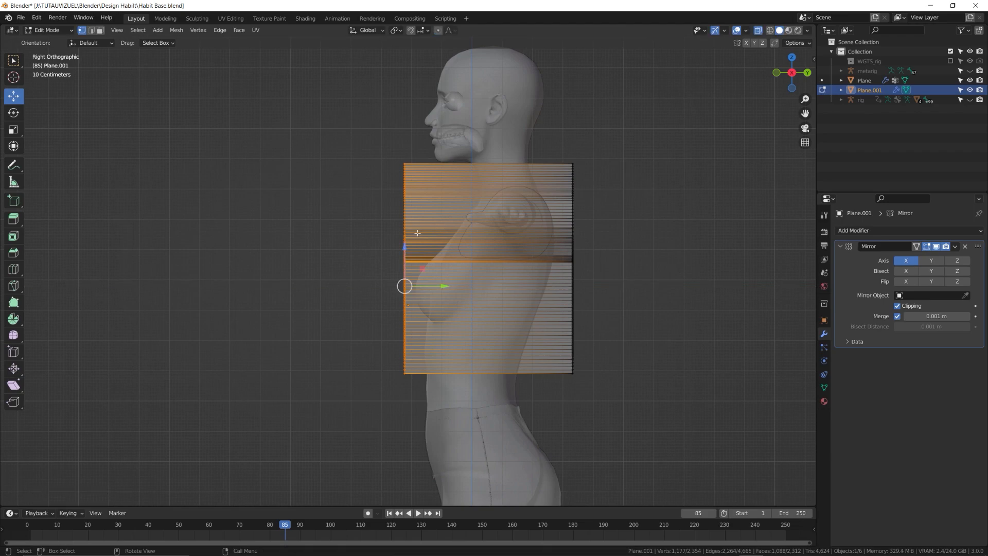
# Select the strip of side faces along the inner strap and neckline and delete those faces to open the neck hole.
pyautogui.moveTo(439, 226); pyautogui.dragTo(429, 176, button='middle')
pyautogui.hotkey('alt', 'z')
pyautogui.press('3')
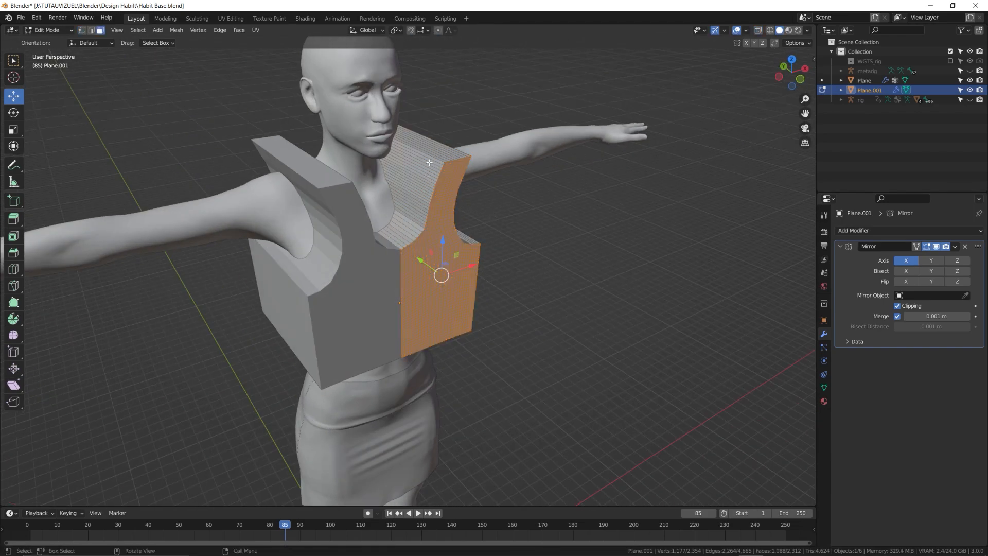
pyautogui.click(431, 158)
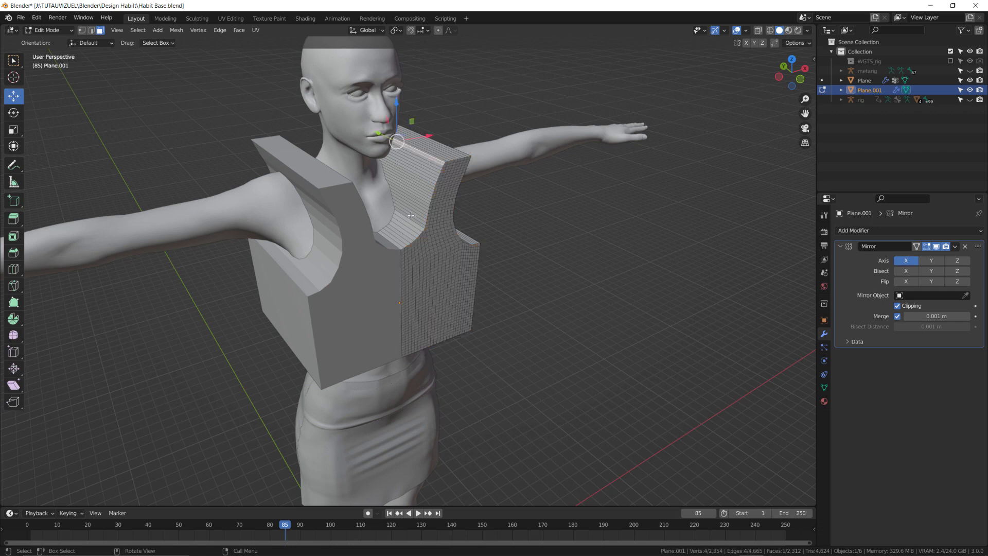
pyautogui.keyDown('ctrl'); pyautogui.click(400, 246); pyautogui.keyUp('ctrl')
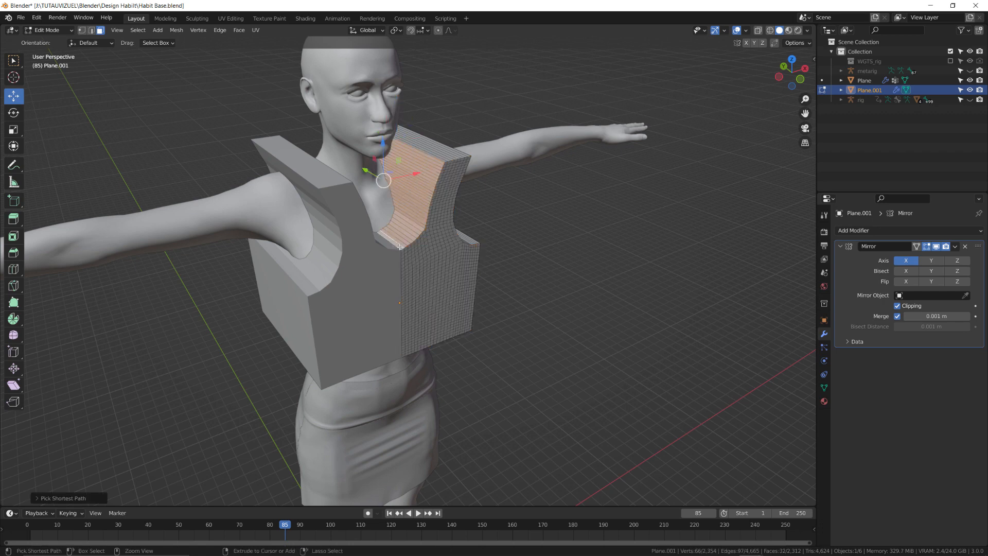
pyautogui.press('x')
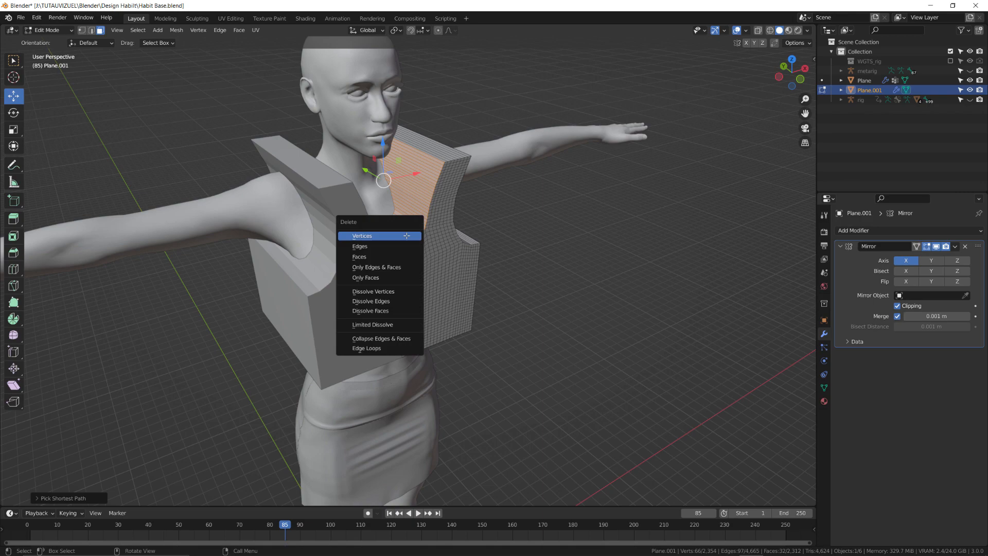
pyautogui.click(387, 255)
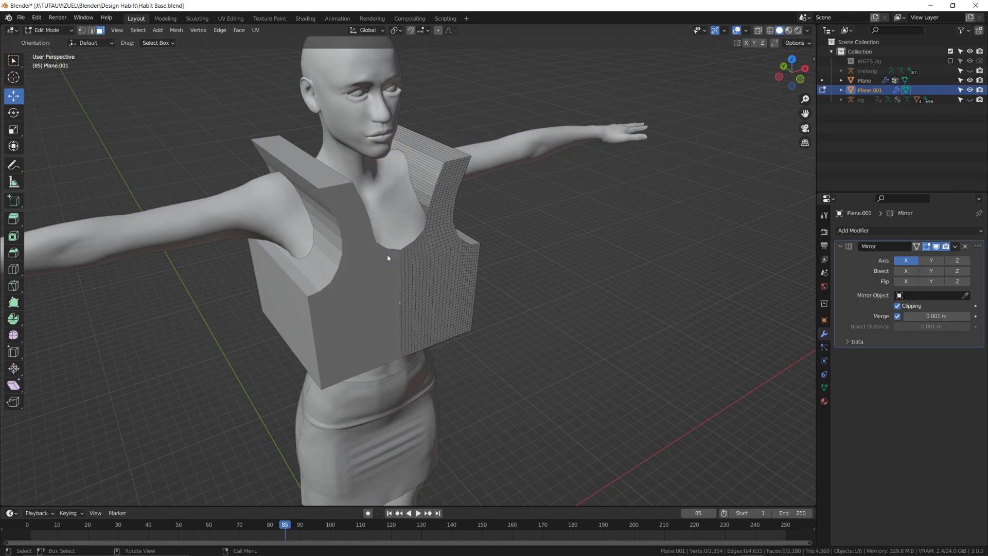
pyautogui.moveTo(438, 232); pyautogui.dragTo(333, 214, button='middle')
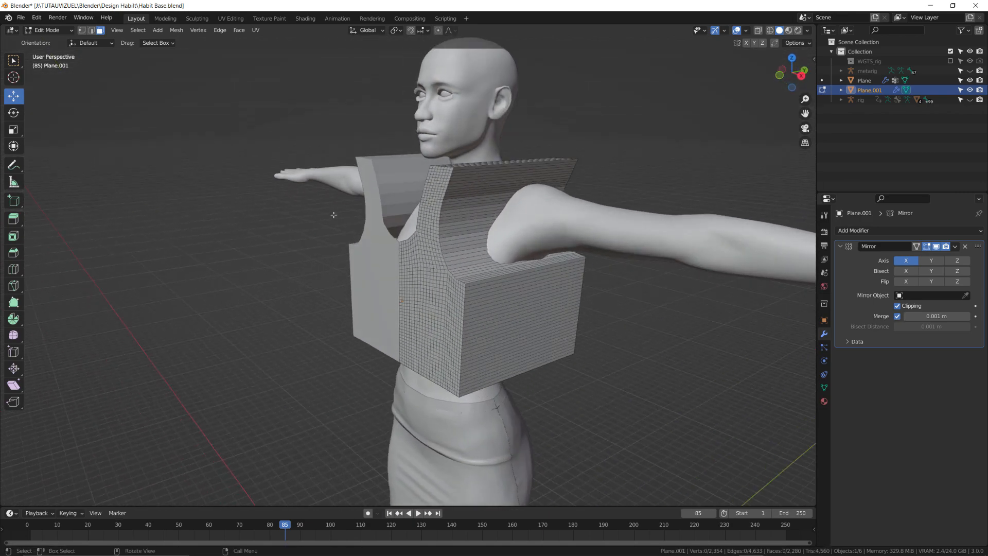
# Select the strip of side faces along the armhole from the shoulder down to the underarm and delete those faces.
pyautogui.keyDown('alt'); pyautogui.click(463, 168); pyautogui.keyUp('alt')
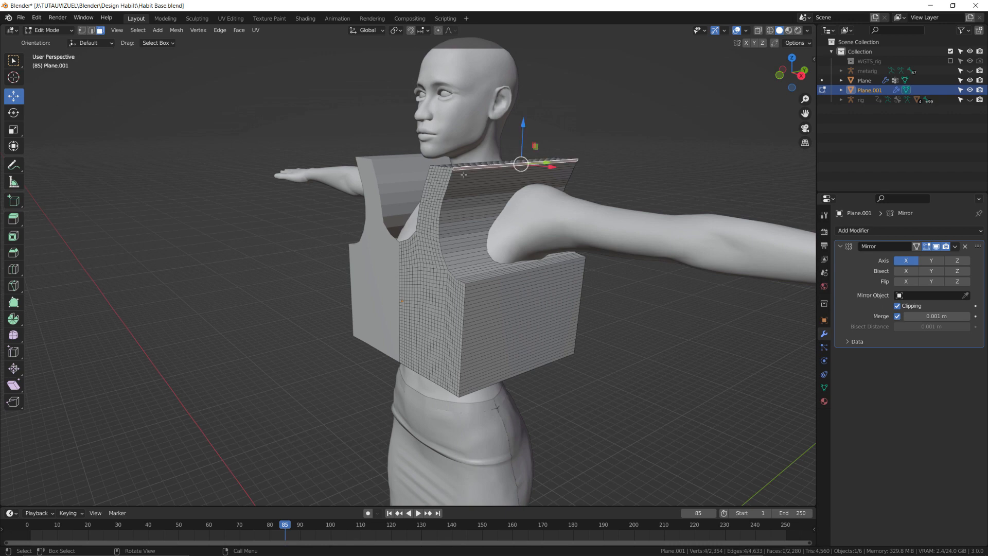
pyautogui.moveTo(483, 271); pyautogui.dragTo(477, 288, button='middle')
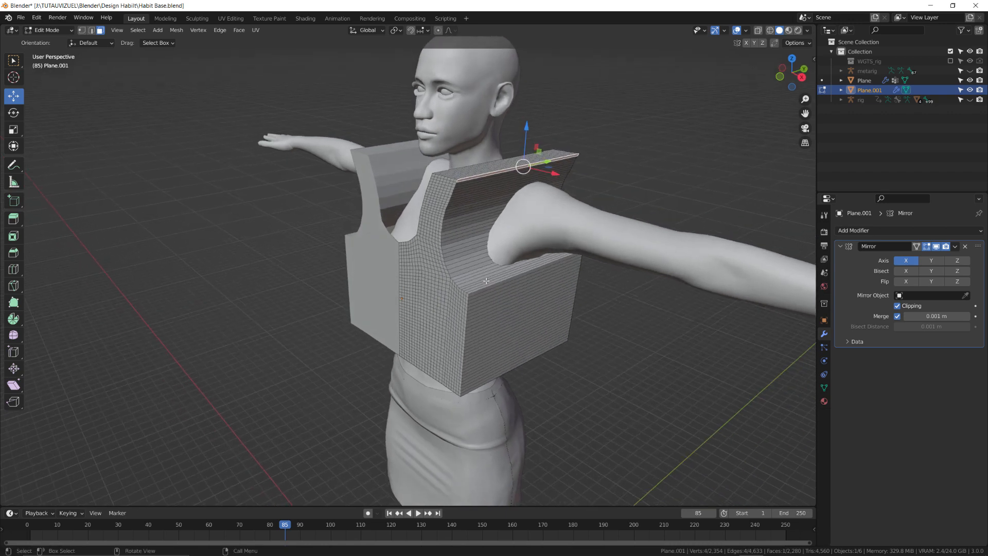
pyautogui.keyDown('ctrl'); pyautogui.keyDown('shift'); pyautogui.click(478, 288); pyautogui.keyUp('shift'); pyautogui.keyUp('ctrl')
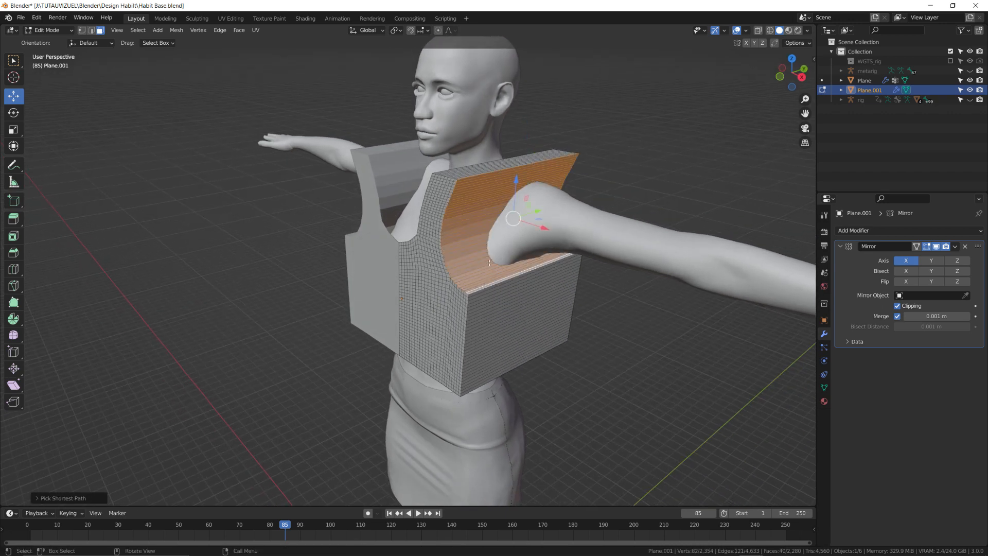
pyautogui.press('x')
pyautogui.click(465, 261)
# Select the strip of faces closing the underside between the front and back panels and delete it to open the waist.
pyautogui.moveTo(466, 261); pyautogui.dragTo(462, 213, button='middle')
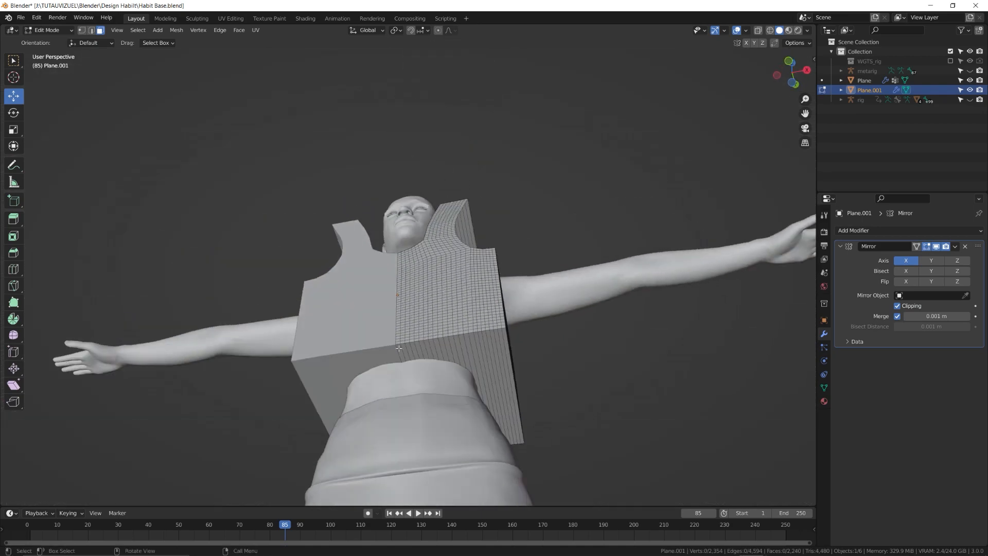
pyautogui.click(400, 352)
pyautogui.keyDown('ctrl'); pyautogui.keyDown('shift'); pyautogui.click(506, 344); pyautogui.keyUp('shift'); pyautogui.keyUp('ctrl')
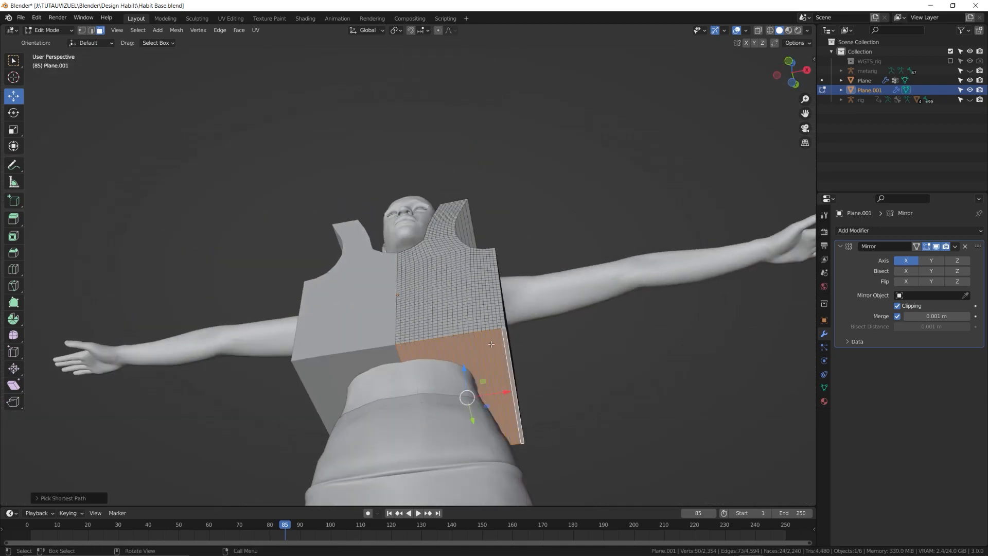
pyautogui.press('x')
pyautogui.click(492, 344)
# Select the side faces below the armhole and delete only the faces, keeping their edges as sewing threads.
pyautogui.moveTo(491, 343); pyautogui.dragTo(456, 337, button='middle')
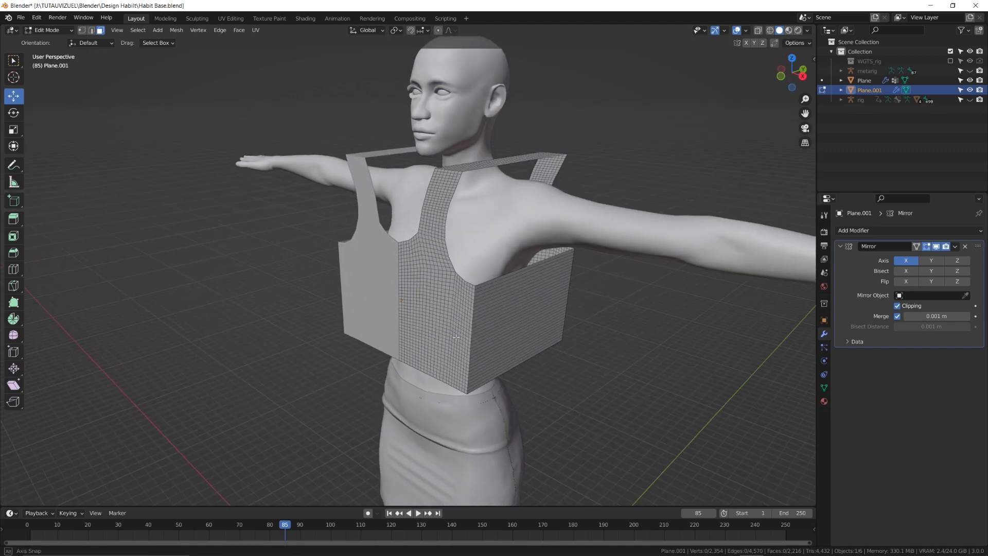
pyautogui.keyDown('alt'); pyautogui.click(509, 309); pyautogui.keyUp('alt')
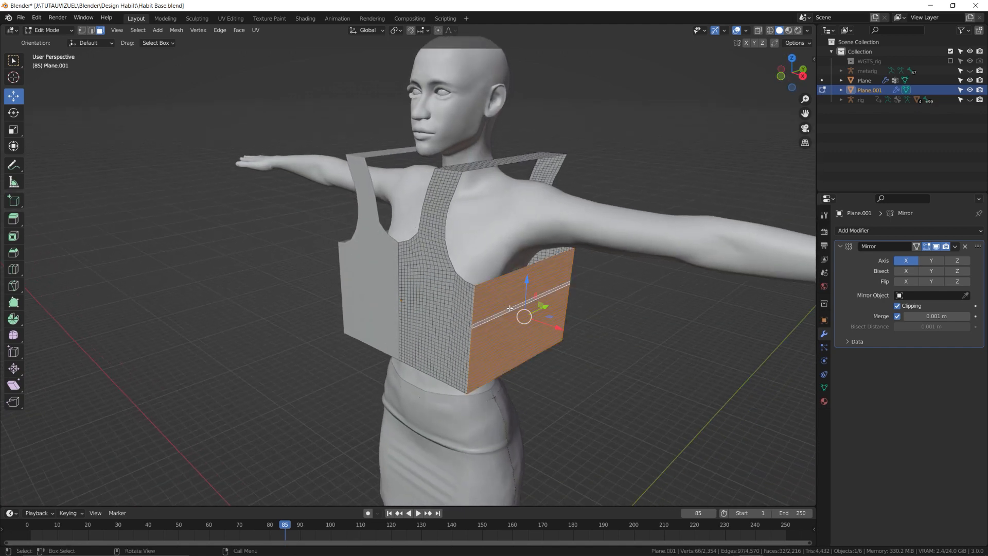
pyautogui.press('x')
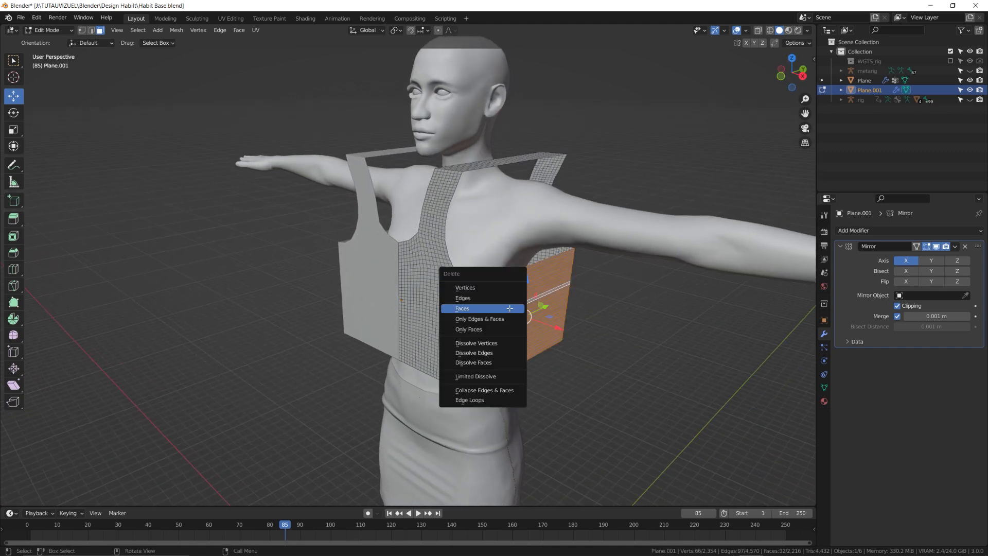
pyautogui.click(490, 329)
# Select the face loop across the shoulder and delete only the faces, leaving the edges joining the front and back straps.
pyautogui.moveTo(526, 231); pyautogui.dragTo(510, 184, button='middle')
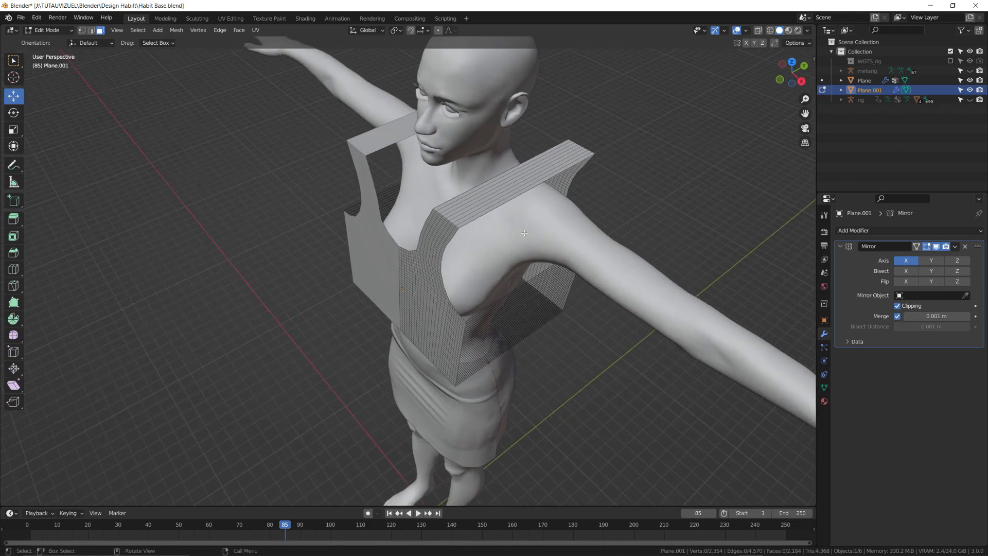
pyautogui.keyDown('alt'); pyautogui.click(510, 183); pyautogui.keyUp('alt')
pyautogui.press('x')
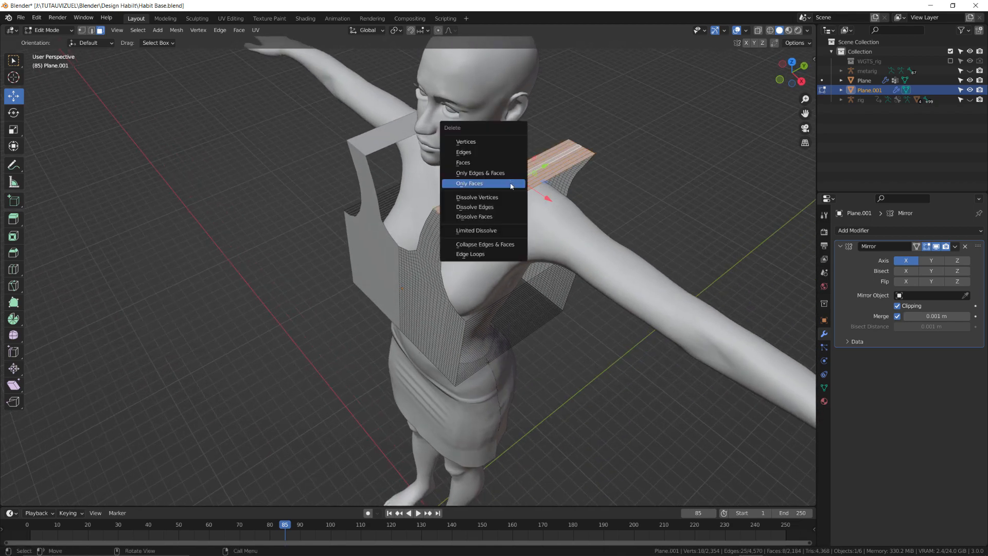
pyautogui.click(511, 184)
pyautogui.moveTo(442, 239); pyautogui.dragTo(491, 199, button='middle')
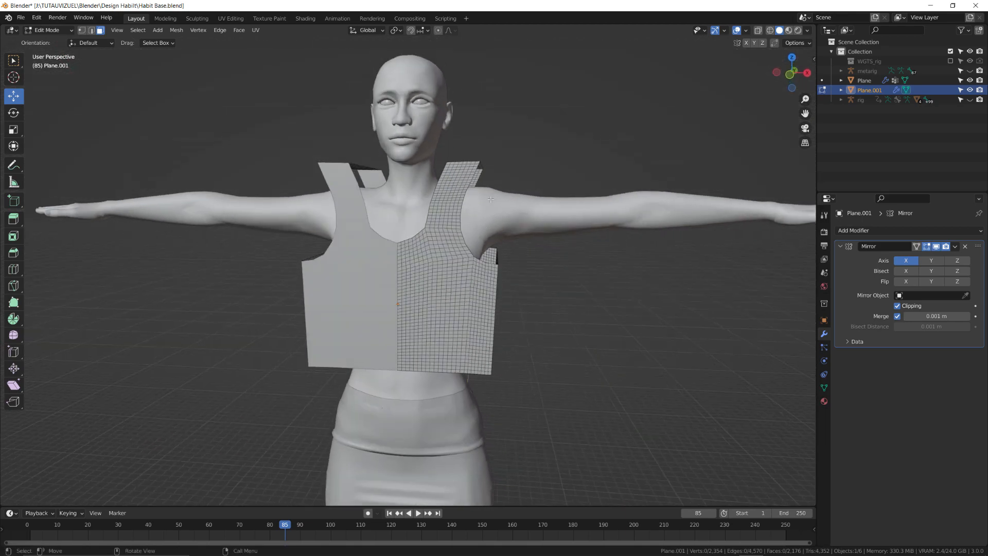
# Return to Object Mode, add Cloth physics to the top and rewind the timeline to frame 1.
pyautogui.press('Tab')
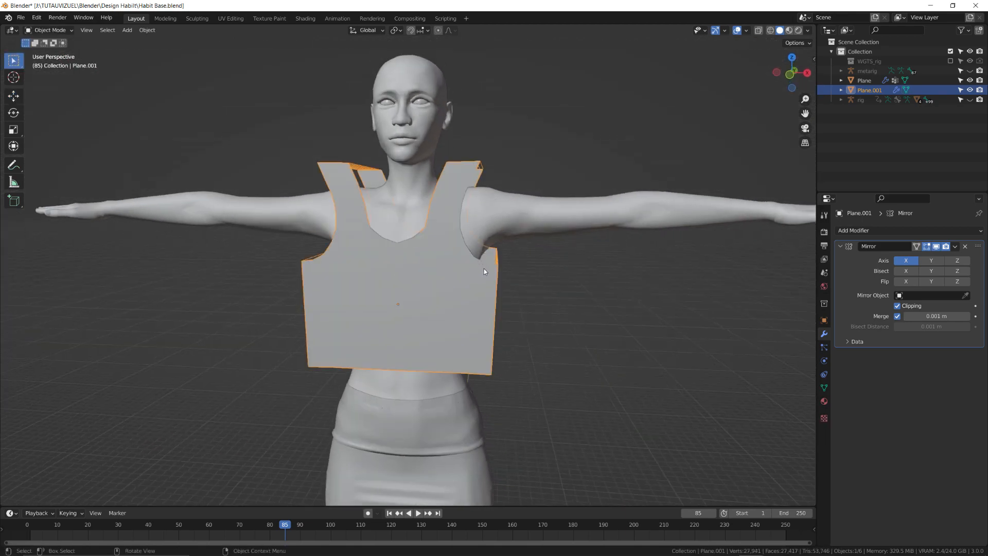
pyautogui.click(825, 361)
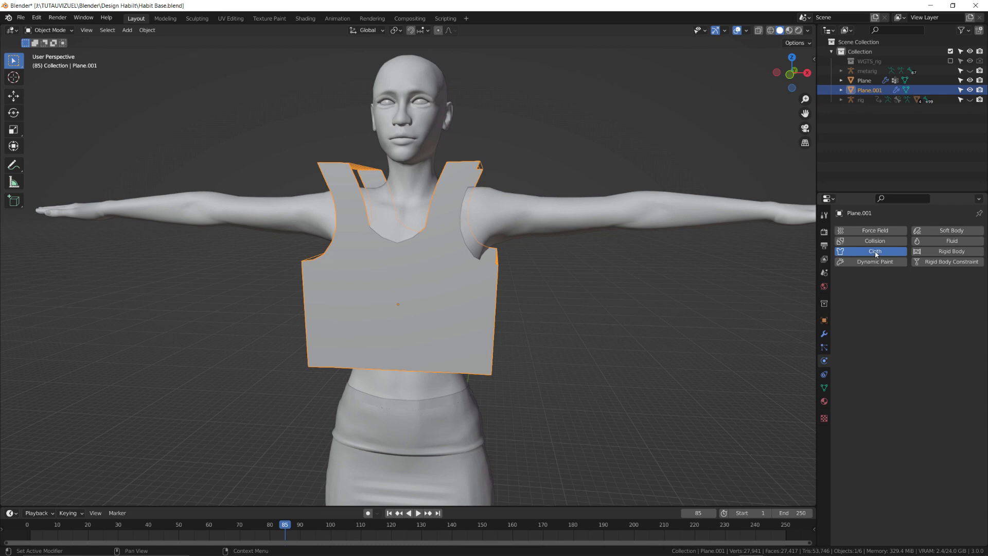
pyautogui.click(875, 251)
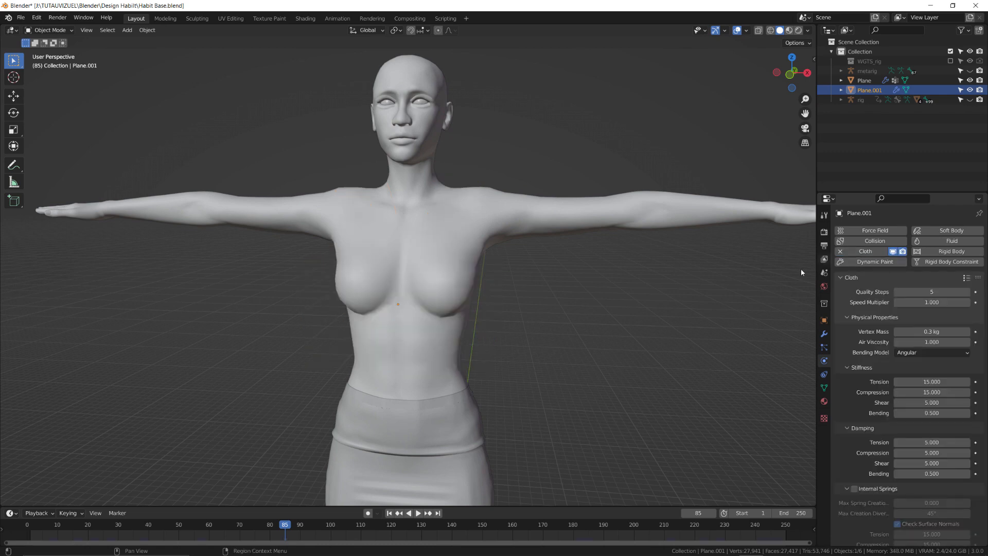
pyautogui.click(392, 513)
pyautogui.moveTo(525, 277); pyautogui.dragTo(484, 285, button='middle')
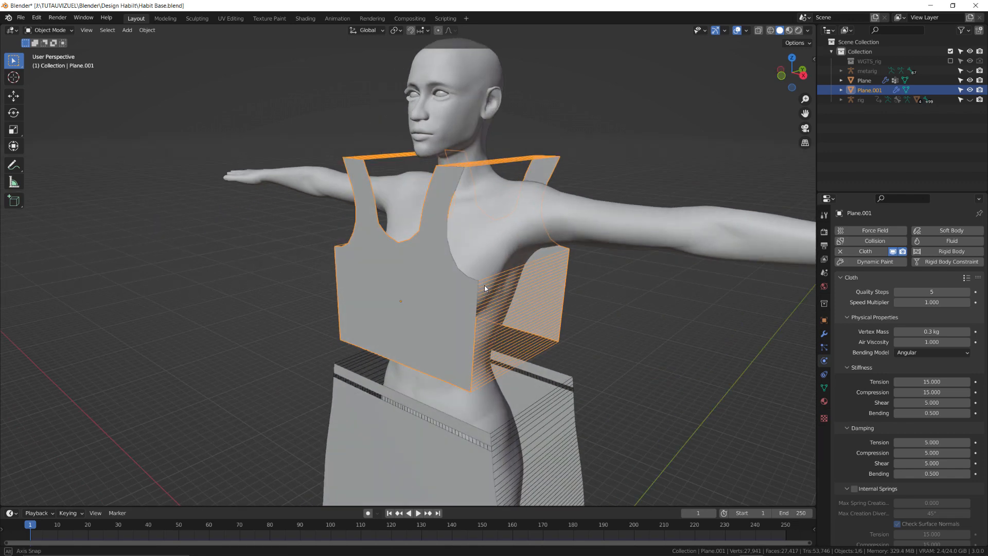
# Set the cloth's Quality Steps to 10 and enable Sewing in its Shape settings.
pyautogui.click(931, 292)
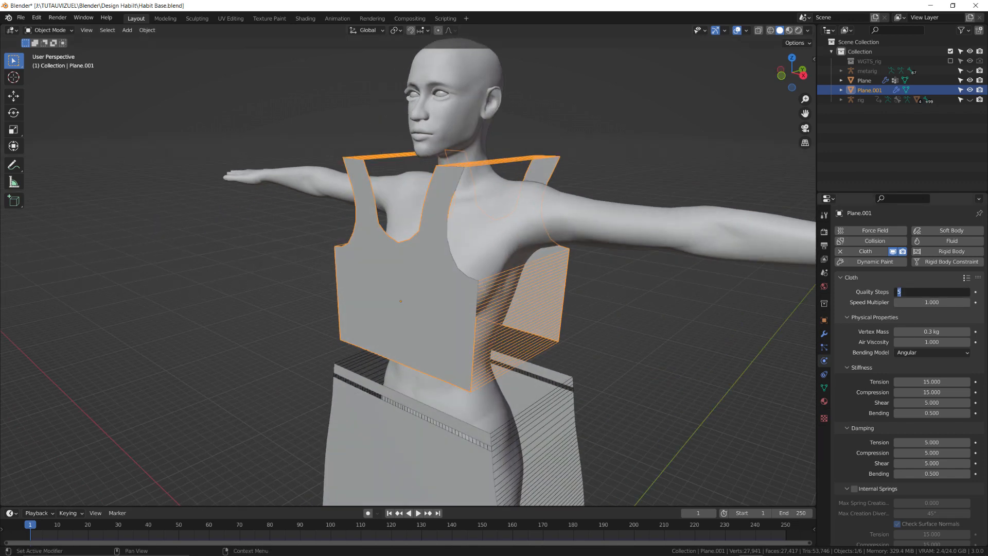
pyautogui.write('10')
pyautogui.press('Return')
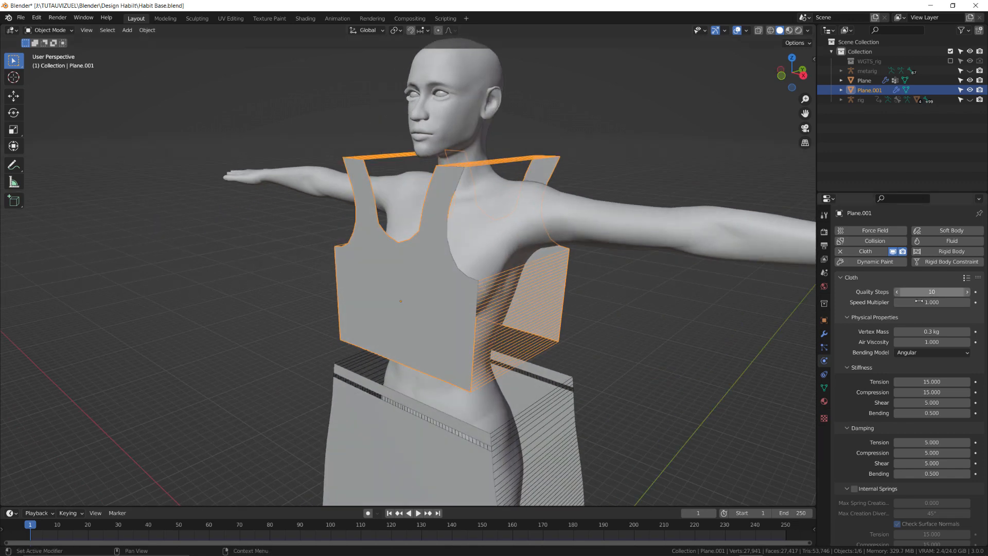
pyautogui.scroll(-9, 866, 405)
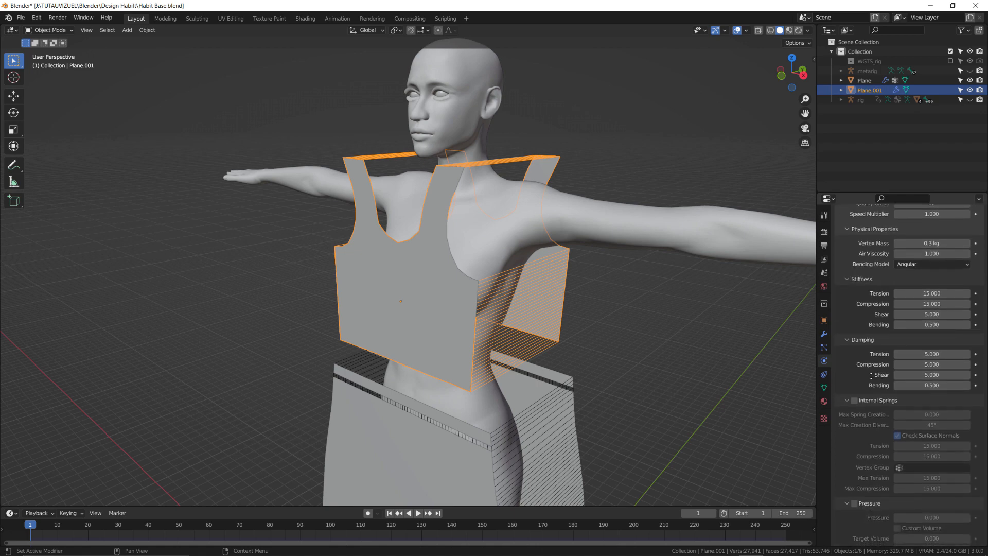
pyautogui.scroll(-6, 865, 281)
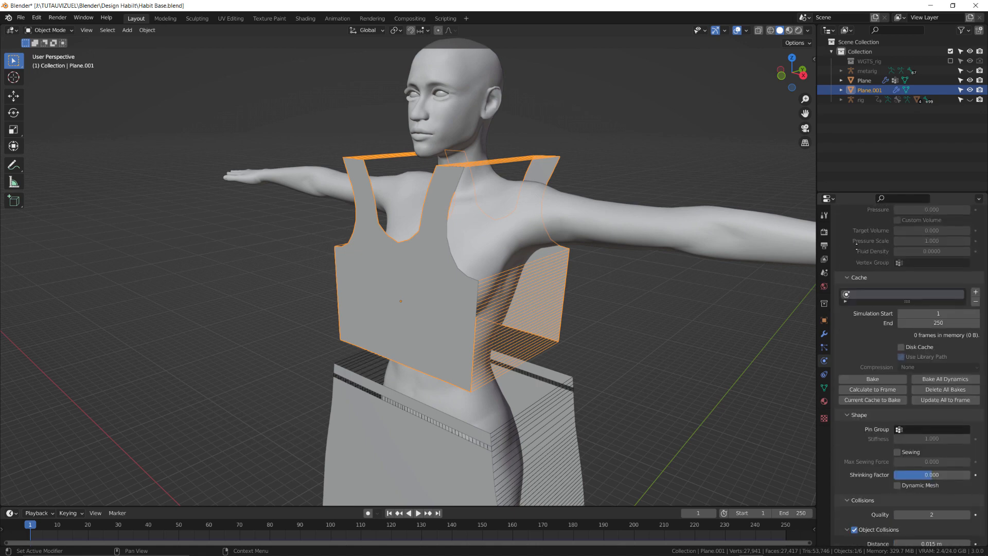
pyautogui.moveTo(876, 366); pyautogui.dragTo(875, 256, button='middle')
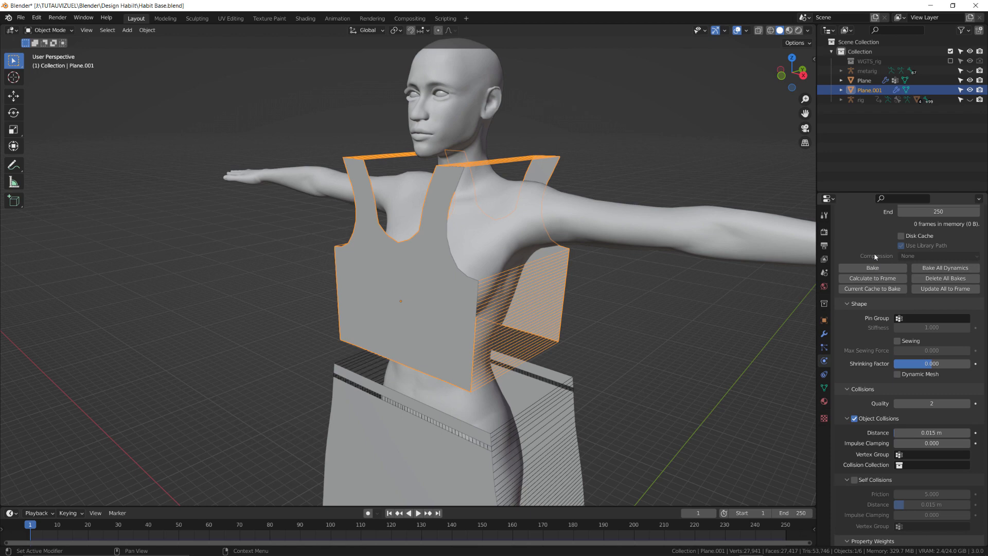
pyautogui.click(898, 341)
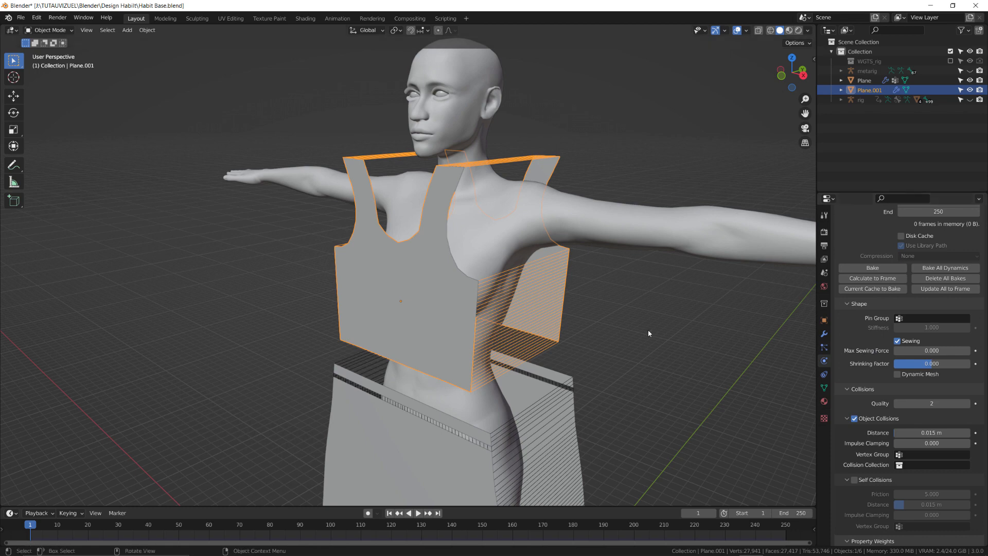
# Run the sewing simulation to about frame 90, stop it and shade the top smooth.
pyautogui.click(418, 513)
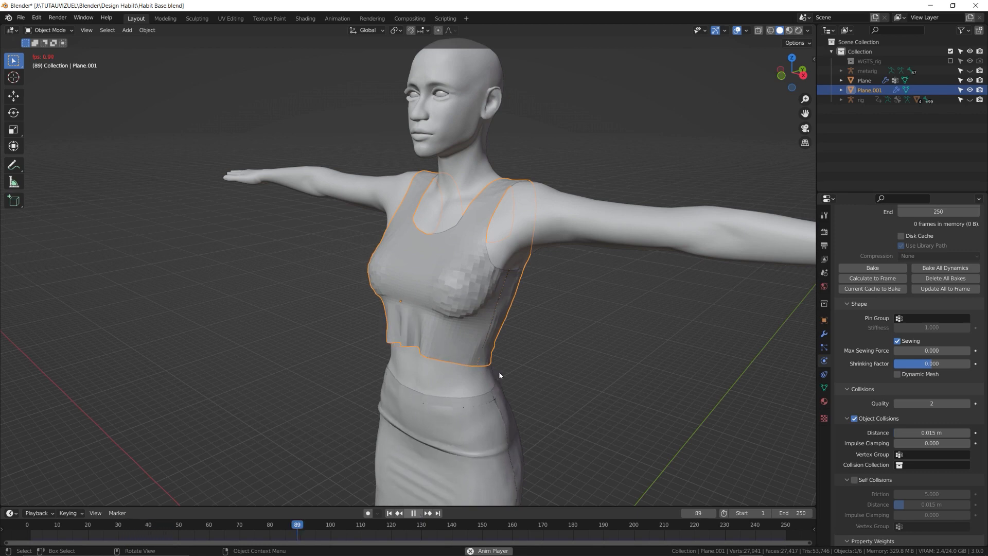
pyautogui.press('space')
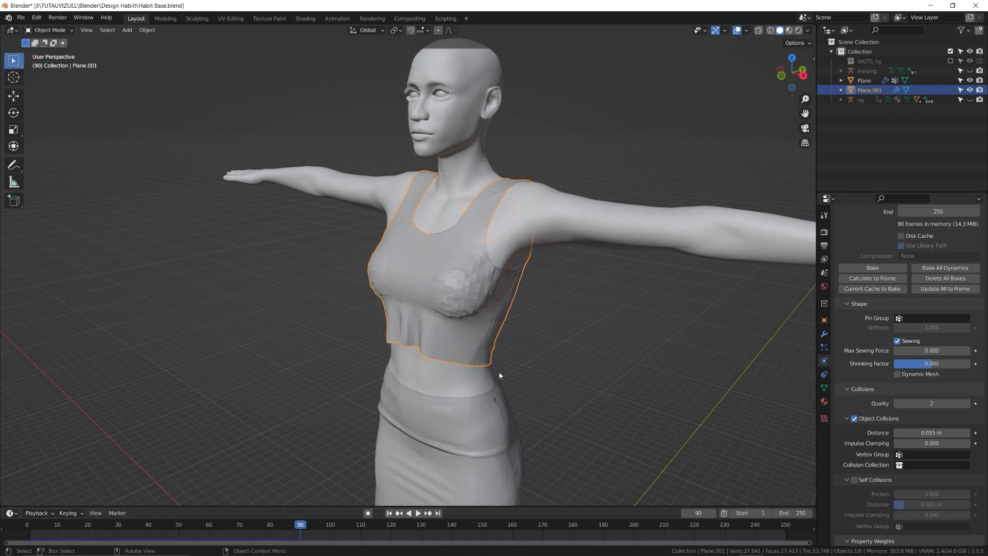
pyautogui.rightClick(457, 305)
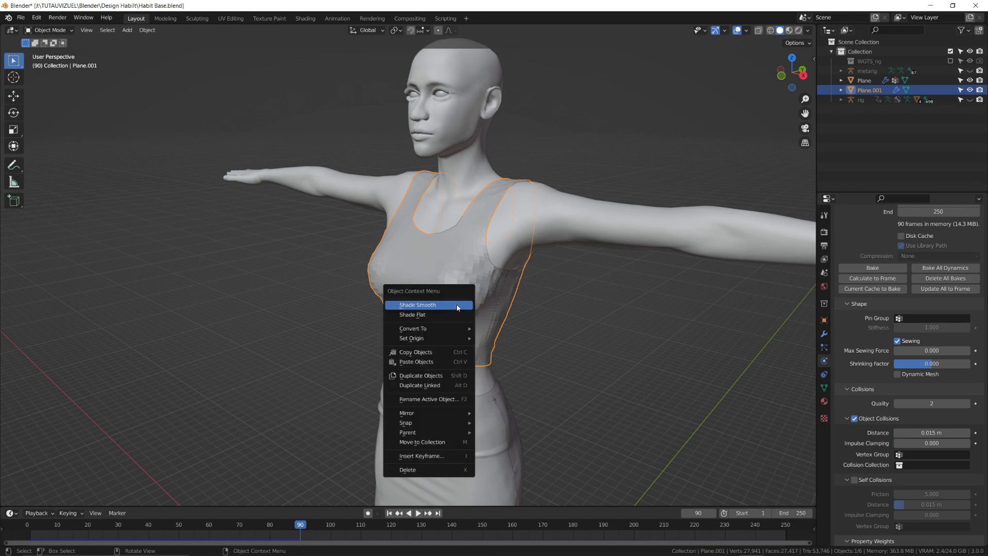
pyautogui.click(456, 305)
pyautogui.moveTo(398, 335); pyautogui.dragTo(352, 349, button='middle')
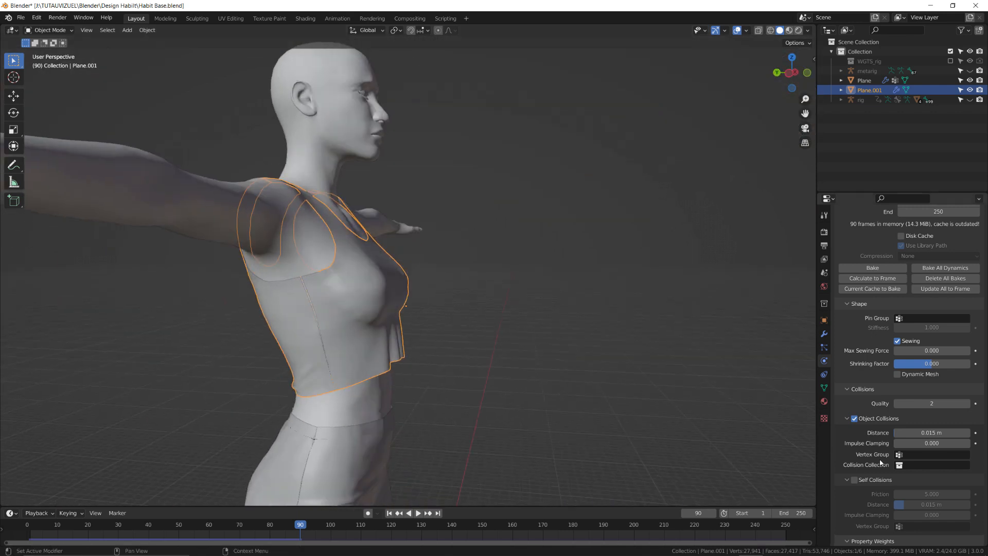
# Set the cloth's collision Quality to 8 and enable Self Collisions.
pyautogui.click(925, 402)
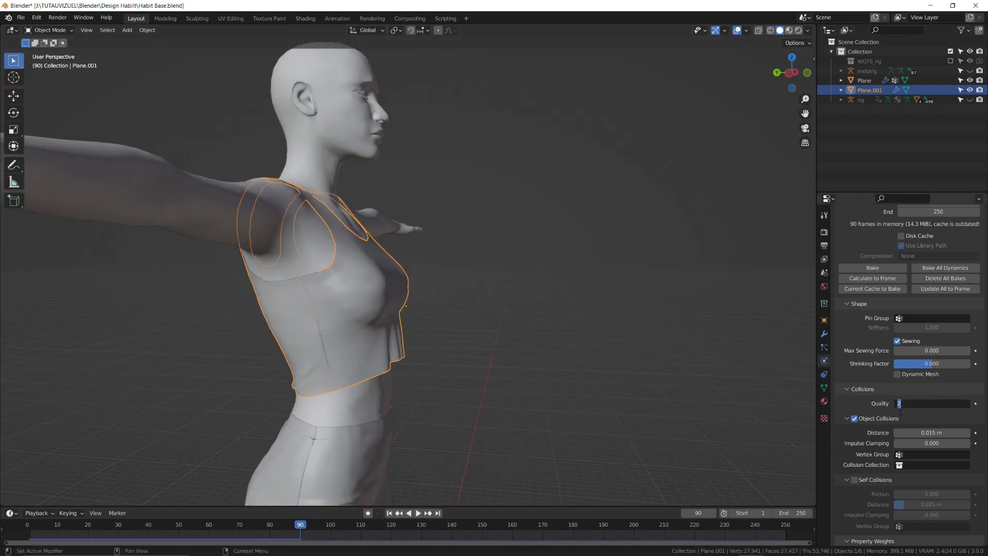
pyautogui.press('Return')
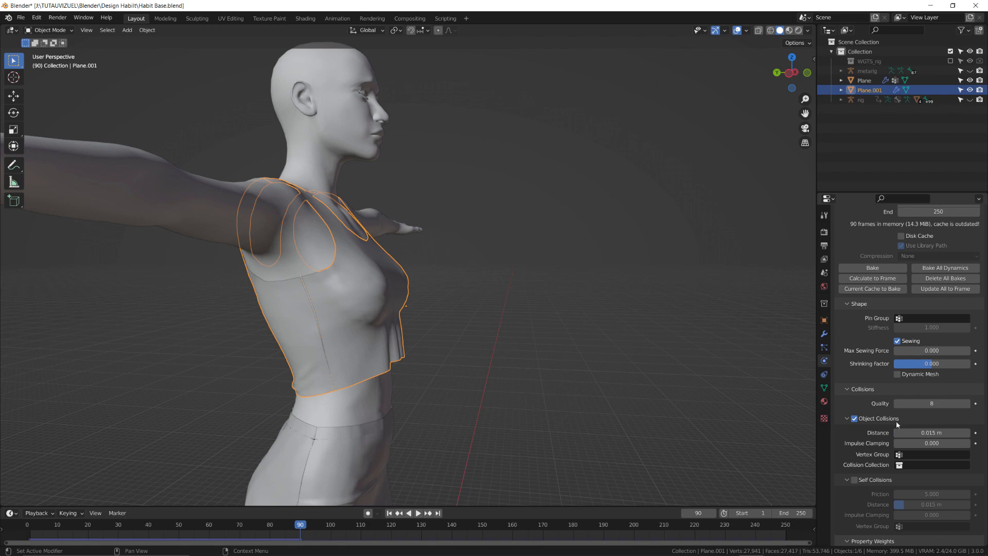
pyautogui.click(853, 480)
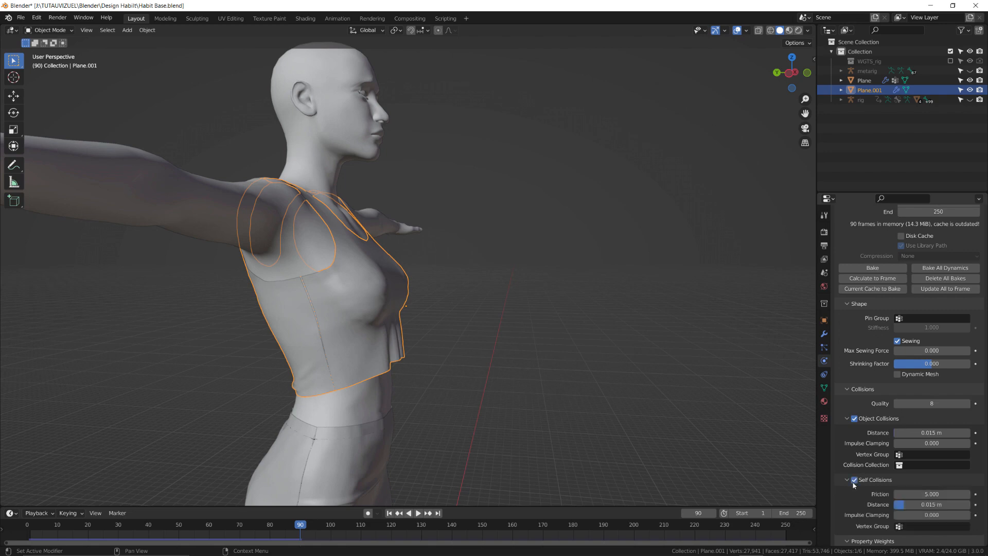
# Rewind to the first frame and rerun the top's cloth simulation to about frame 95.
pyautogui.moveTo(560, 377); pyautogui.dragTo(430, 356, button='middle')
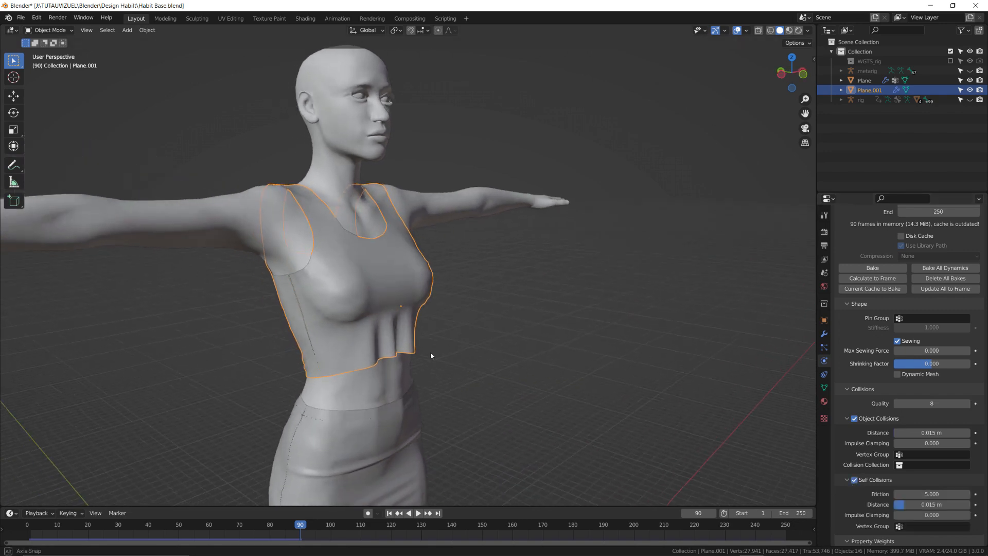
pyautogui.click(389, 513)
pyautogui.click(418, 513)
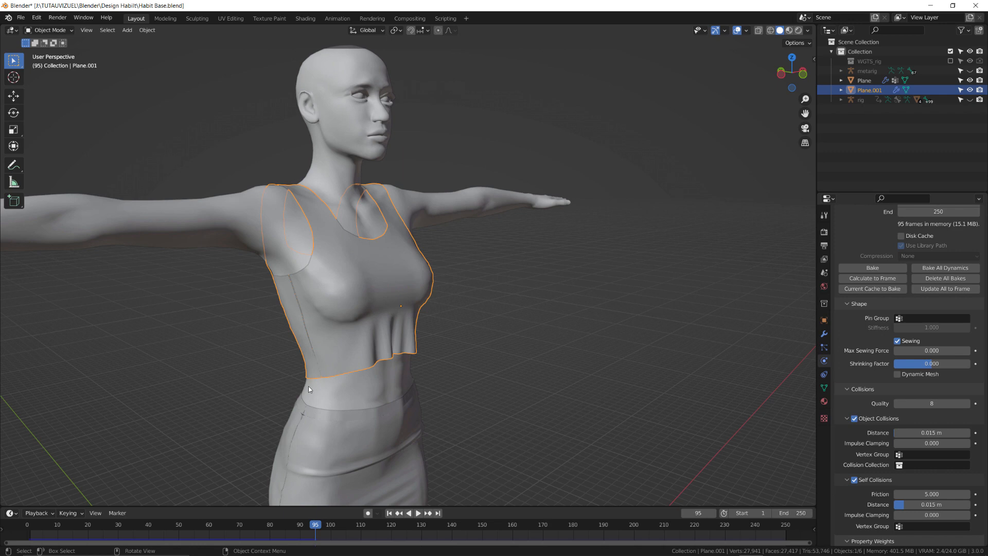
# Deselect the top and examine how it and the skirt fit the full figure from several angles.
pyautogui.moveTo(307, 385)
pyautogui.mouseDown(button='middle')
pyautogui.moveTo(501, 377)
pyautogui.moveTo(297, 381)
pyautogui.mouseUp(button='middle')
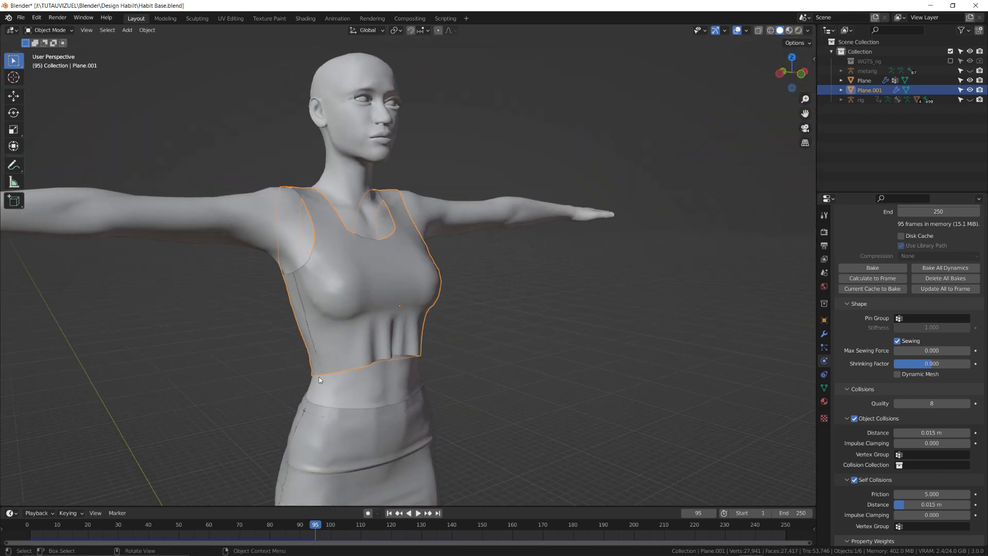
pyautogui.keyDown('ctrl'); pyautogui.moveTo(415, 335); pyautogui.dragTo(390, 431, button='middle'); pyautogui.keyUp('ctrl')
pyautogui.keyDown('shift'); pyautogui.moveTo(395, 388); pyautogui.dragTo(414, 313, button='middle'); pyautogui.keyUp('shift')
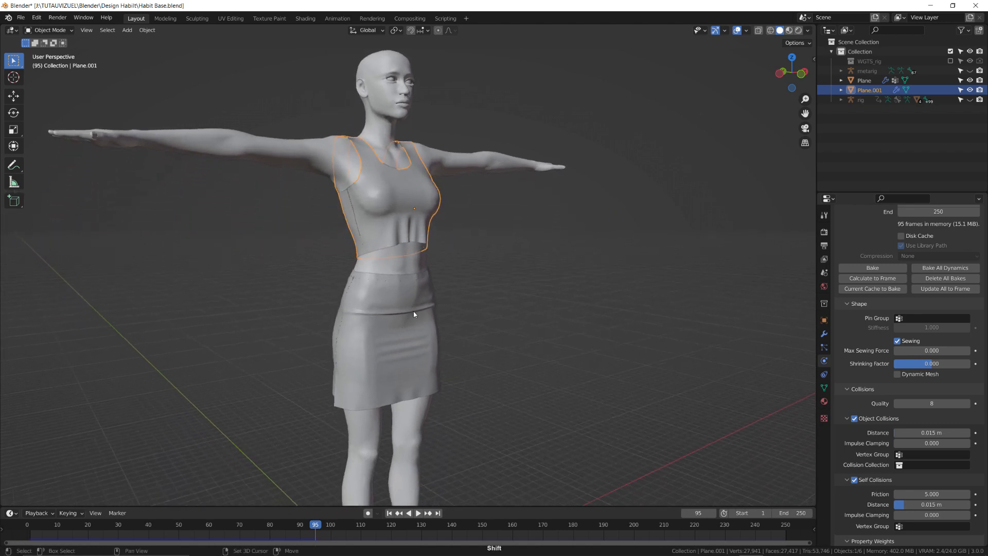
pyautogui.keyDown('alt'); pyautogui.moveTo(495, 366); pyautogui.dragTo(449, 363, button='middle'); pyautogui.keyUp('alt')
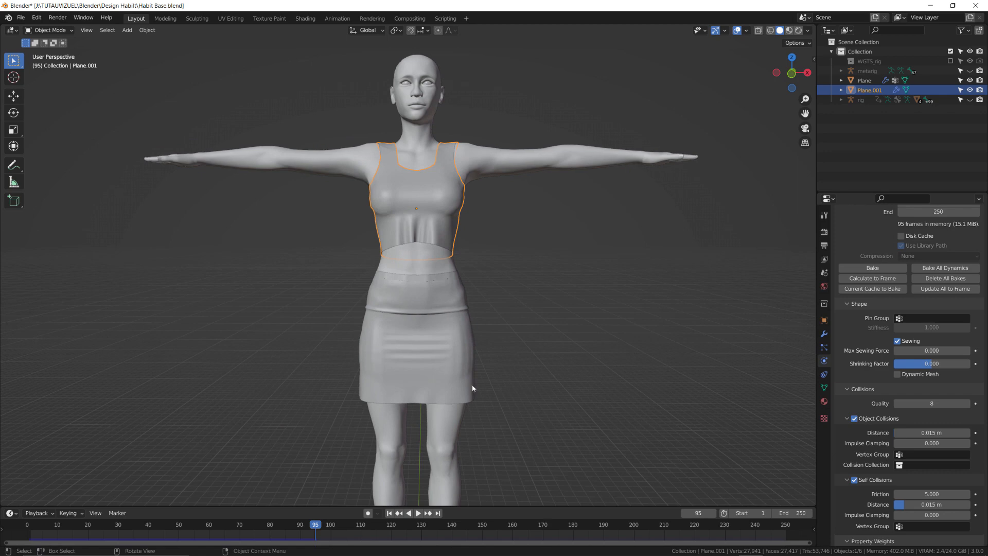
pyautogui.moveTo(490, 332); pyautogui.dragTo(489, 318, button='middle')
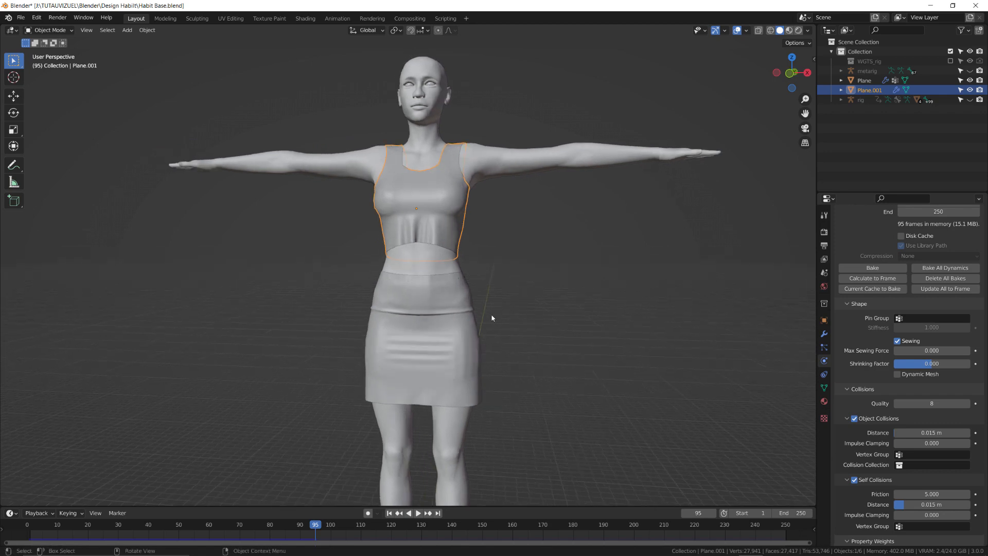
pyautogui.click(532, 289)
pyautogui.moveTo(532, 289); pyautogui.dragTo(517, 314, button='middle')
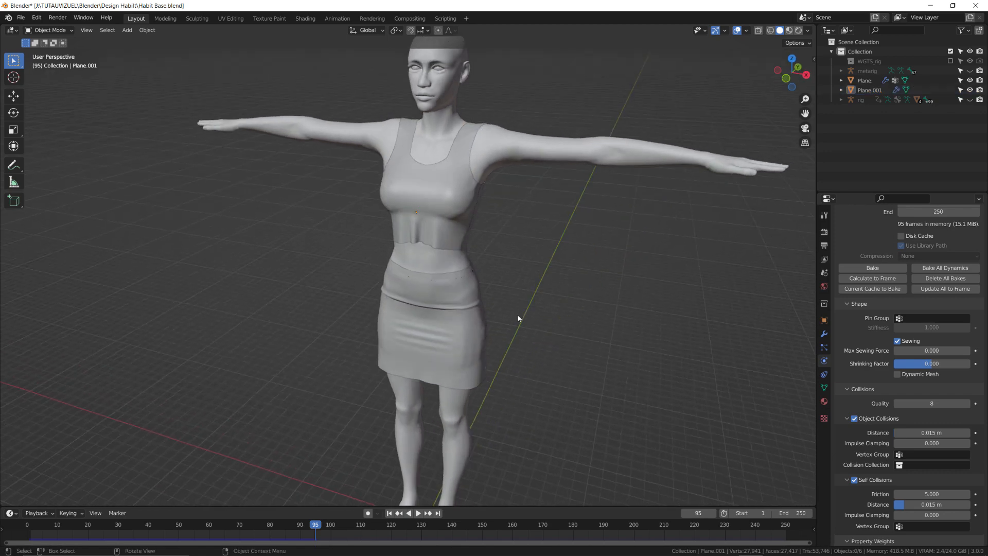
# Apply the Mirror and Cloth modifiers on both the top and the skirt, and scrub the timeline to frame 72.
pyautogui.click(821, 337)
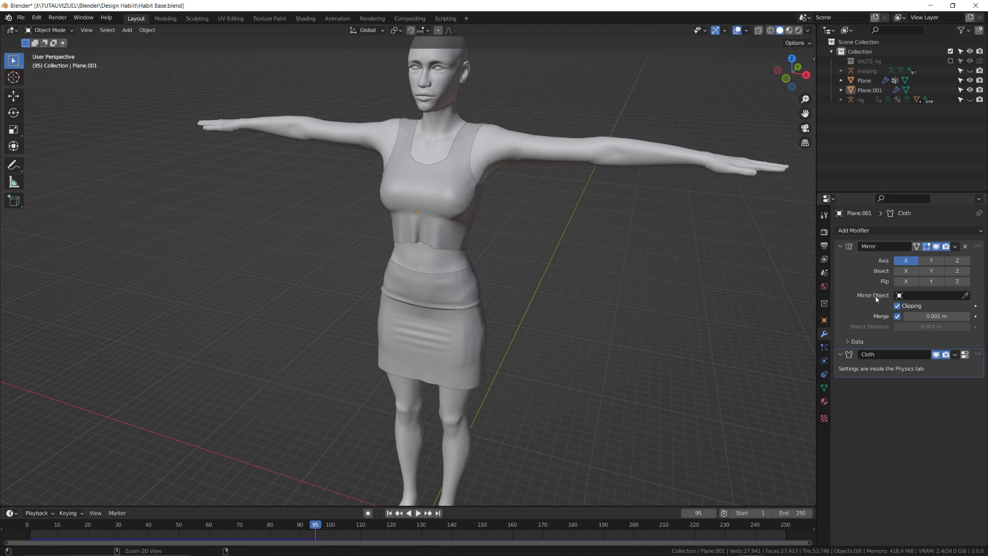
pyautogui.hotkey('ctrl', 'a')
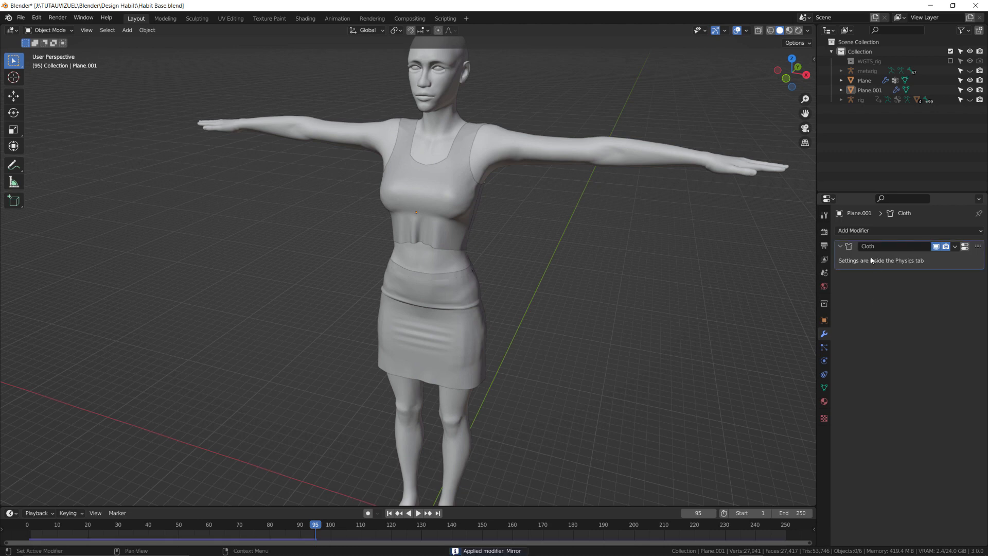
pyautogui.hotkey('ctrl', 'a')
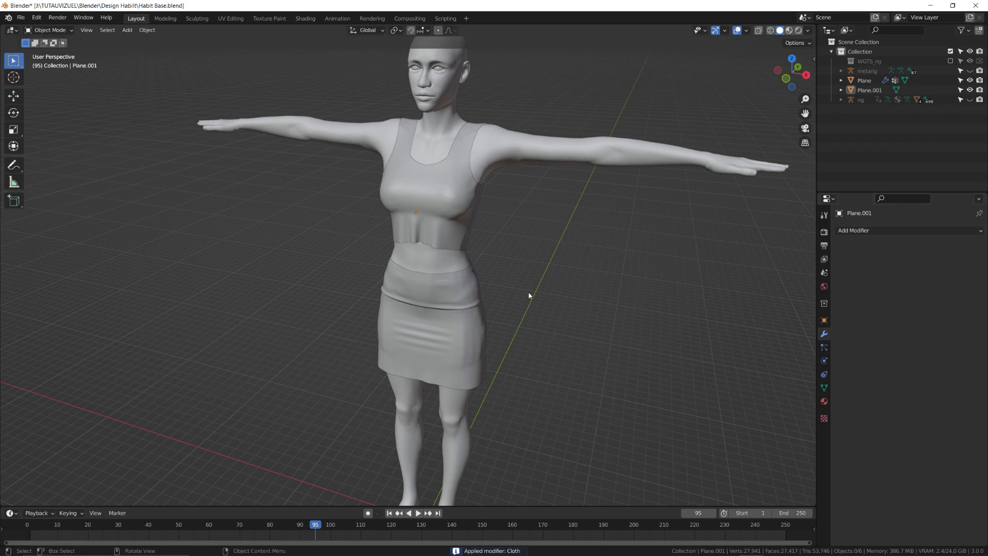
pyautogui.click(479, 323)
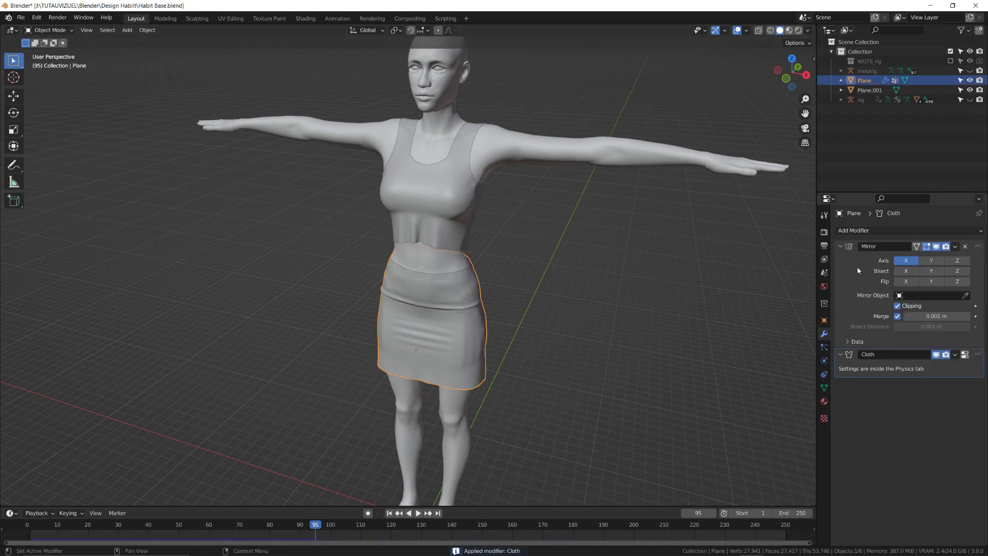
pyautogui.hotkey('ctrl', 'a')
pyautogui.hotkey('ctrl', 'a')
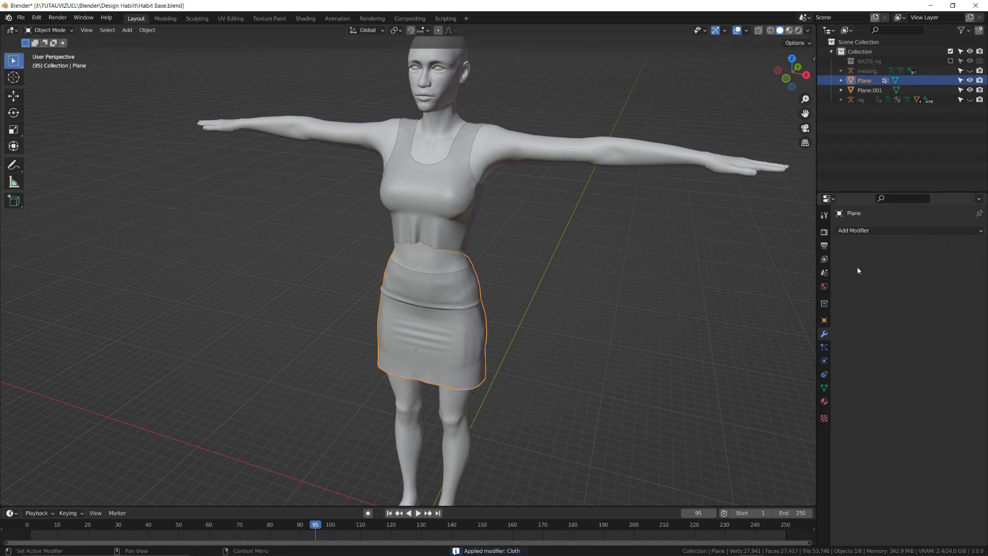
pyautogui.moveTo(407, 250); pyautogui.dragTo(420, 255, button='middle')
pyautogui.moveTo(312, 525); pyautogui.dragTo(245, 520)
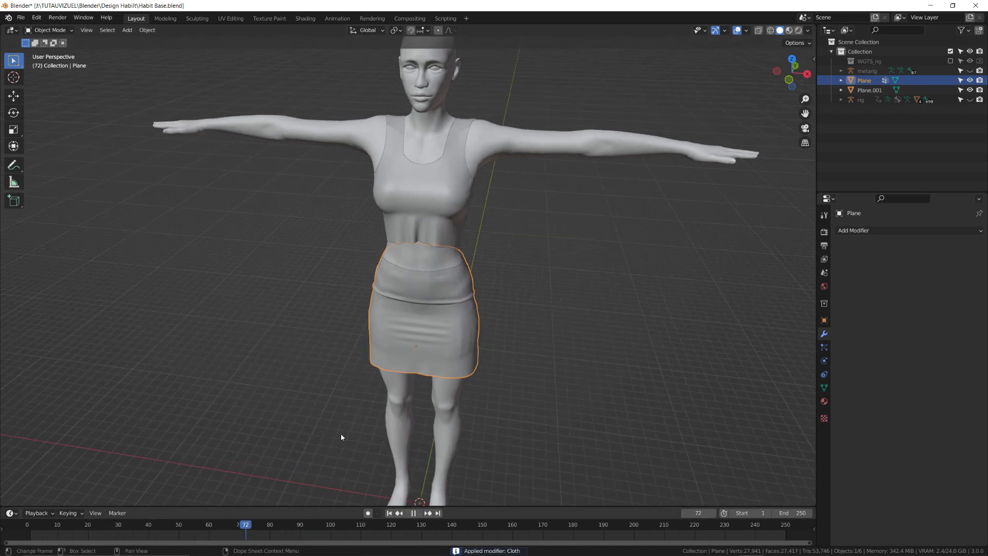
# Add Solidify and Subdivision Surface modifiers to the skirt, and deselect it.
pyautogui.moveTo(414, 314); pyautogui.dragTo(505, 346, button='middle')
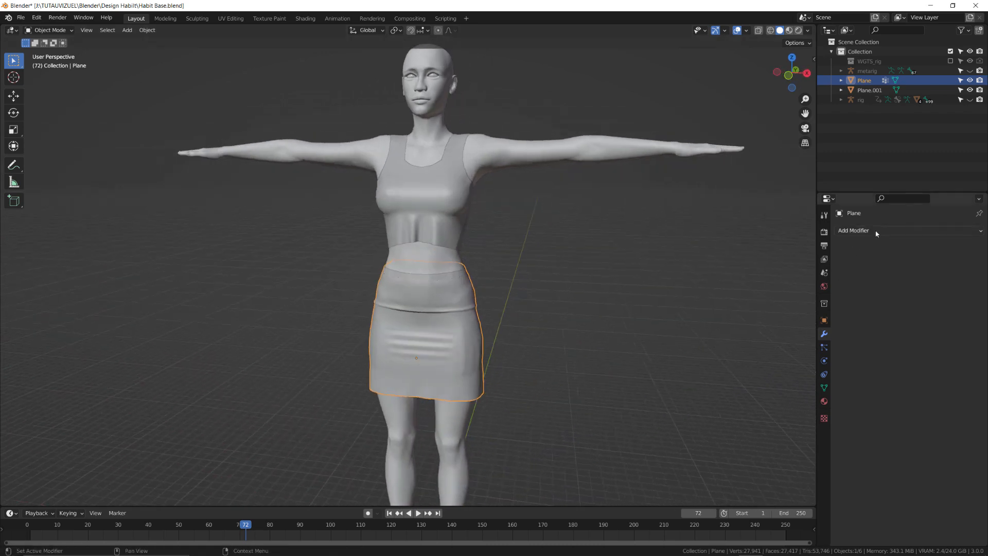
pyautogui.click(877, 233)
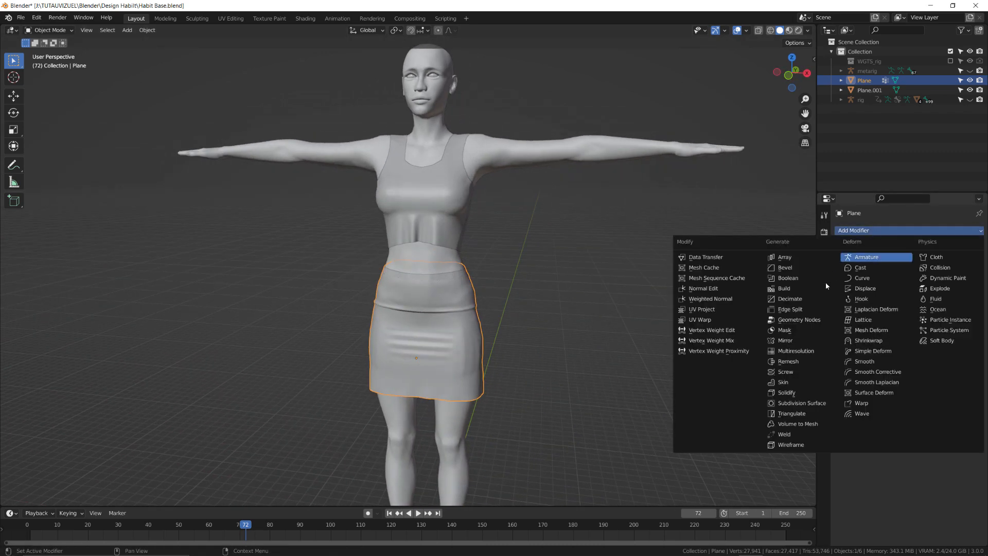
pyautogui.click(795, 394)
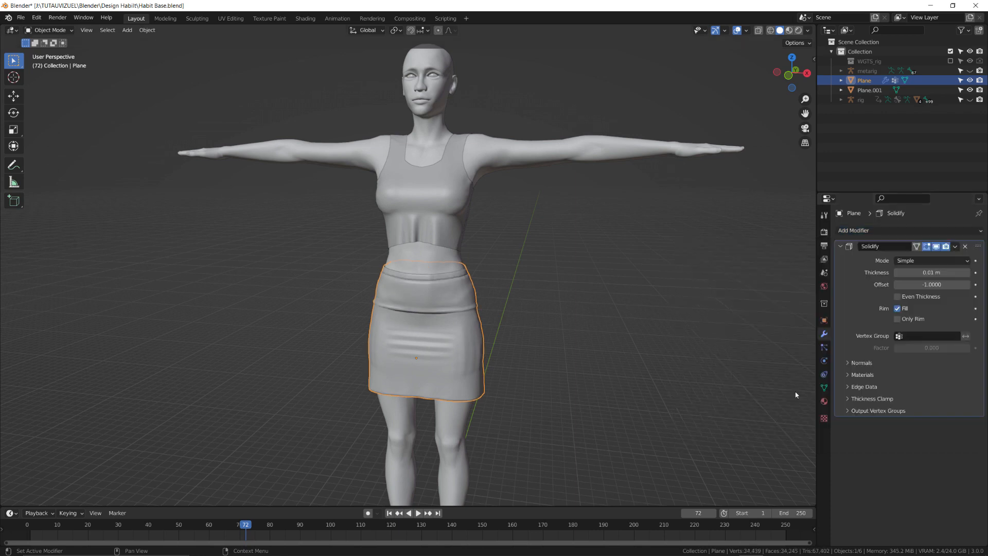
pyautogui.click(915, 231)
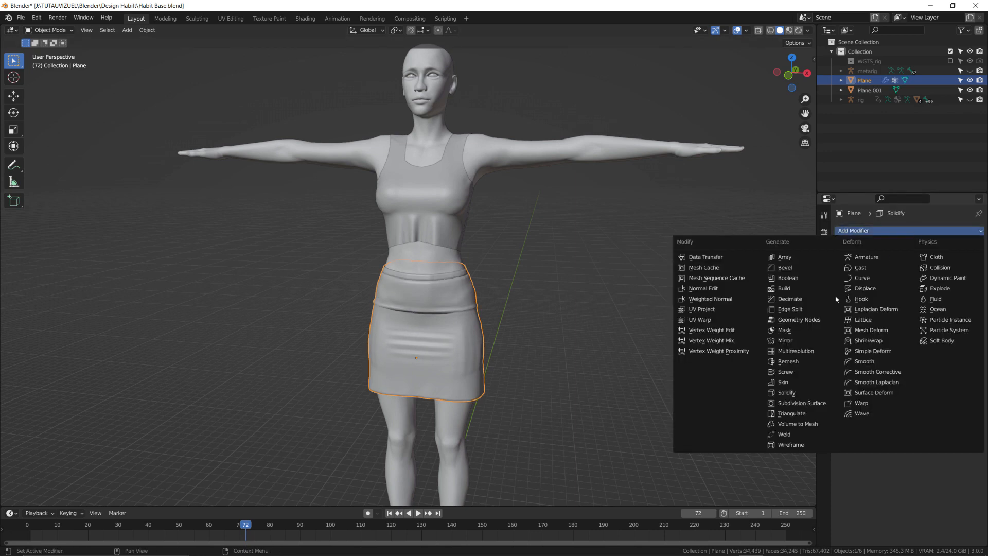
pyautogui.click(795, 403)
pyautogui.click(601, 309)
pyautogui.moveTo(601, 308); pyautogui.dragTo(525, 315, button='middle')
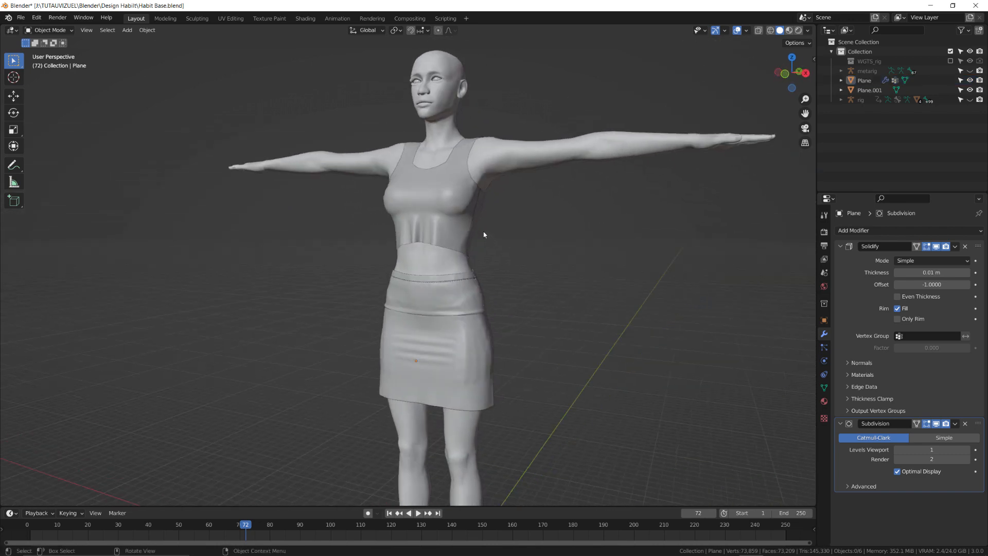
# Add Solidify and Subdivision Surface modifiers to the top.
pyautogui.click(460, 216)
pyautogui.click(872, 231)
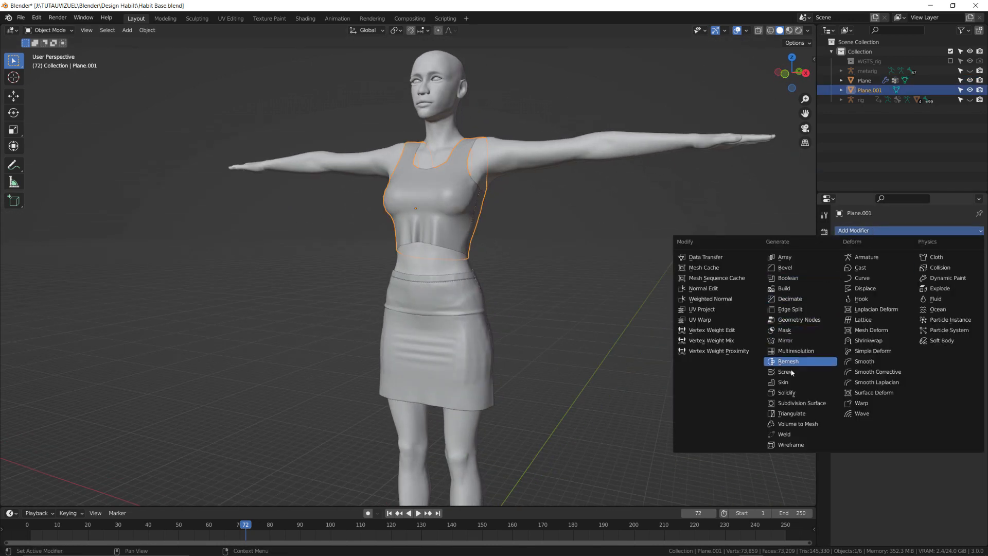
pyautogui.click(788, 393)
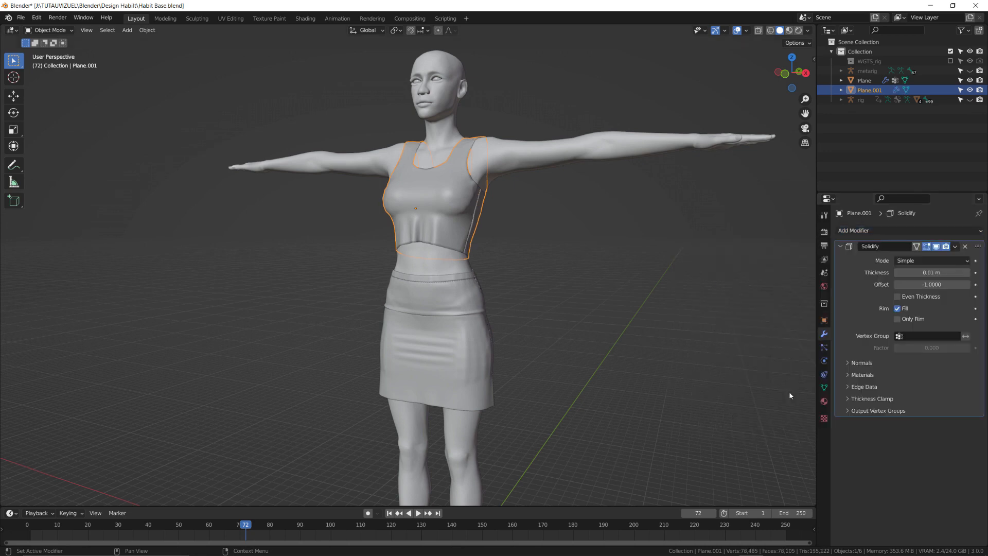
pyautogui.click(874, 232)
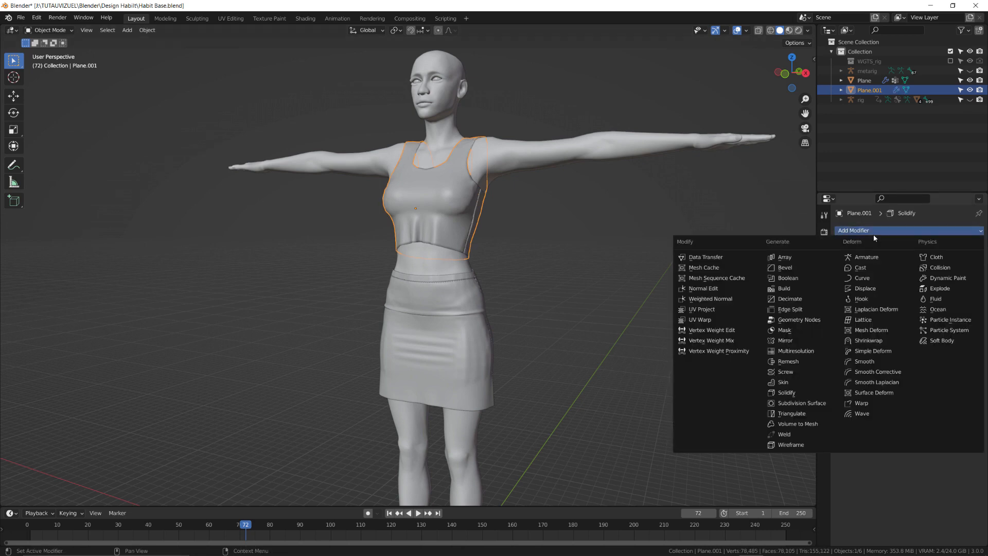
pyautogui.click(804, 408)
pyautogui.moveTo(566, 291); pyautogui.dragTo(634, 318, button='middle')
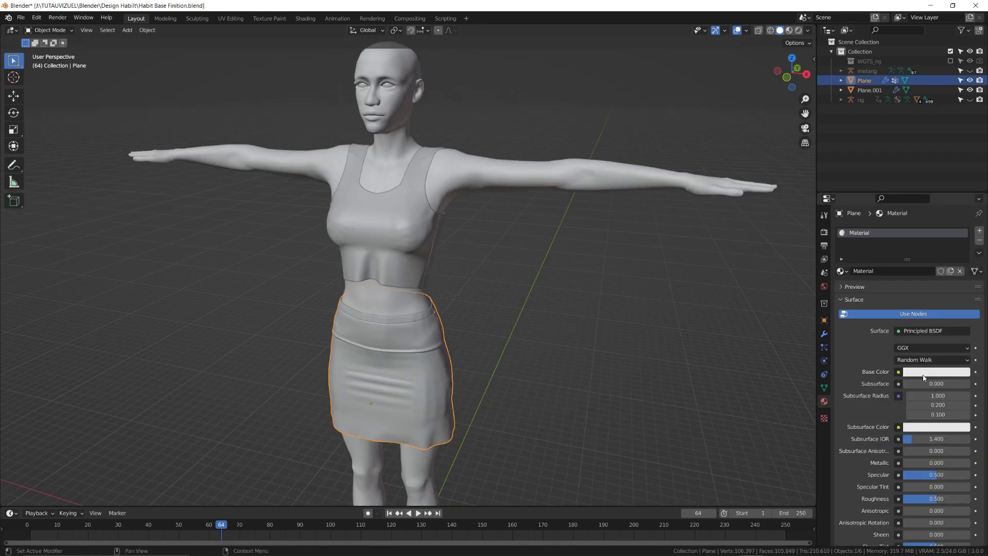
# Darken the skirt material's base color to near black and show the viewport in Material Preview.
pyautogui.click(923, 376)
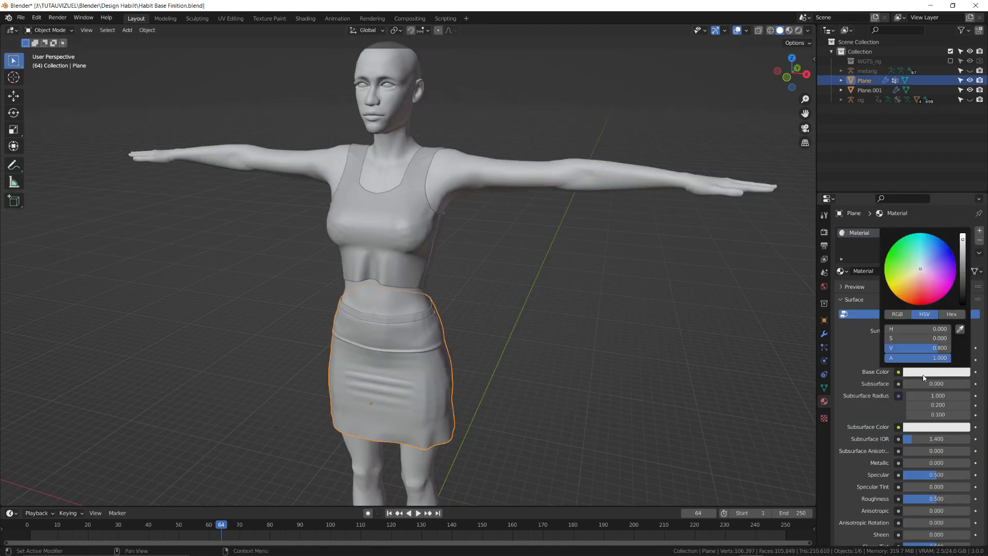
pyautogui.moveTo(968, 252); pyautogui.dragTo(962, 295)
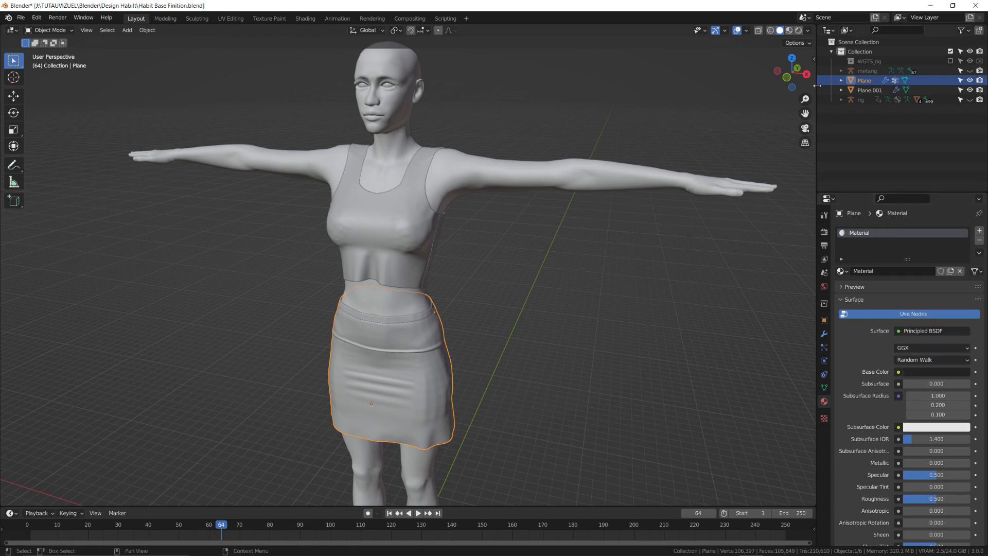
pyautogui.click(789, 30)
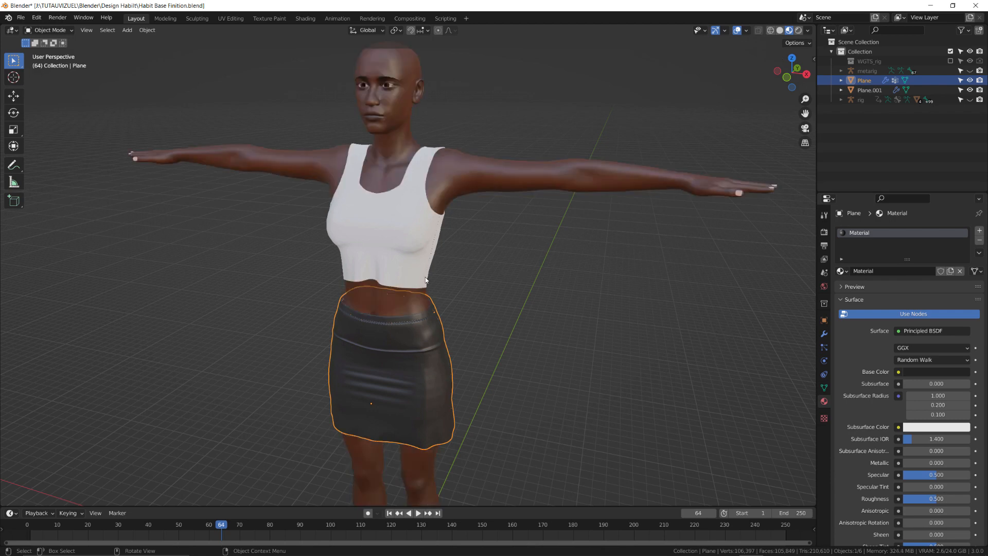
# Give the top a new material with a yellow base color of hue 0.115 and saturation 0.829, and deselect it.
pyautogui.click(430, 233)
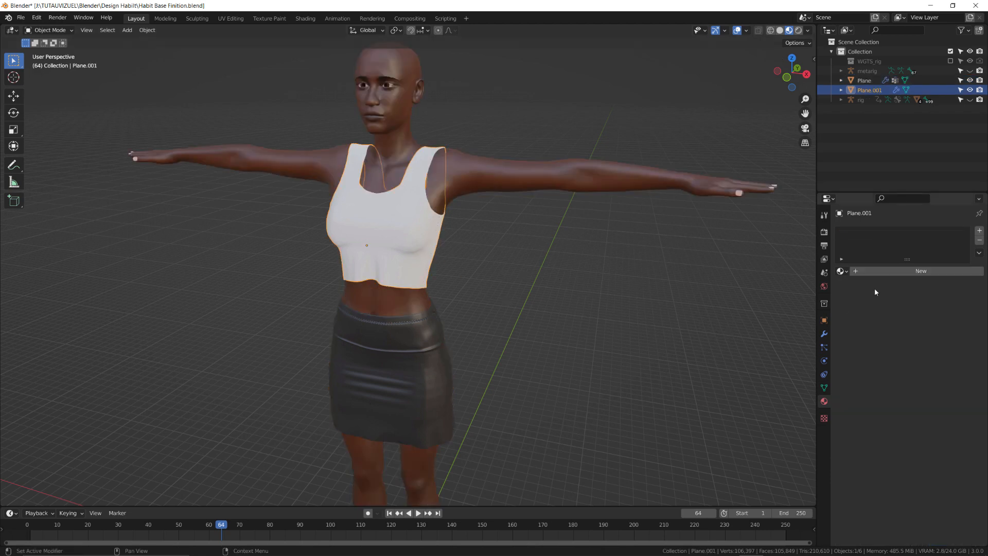
pyautogui.click(900, 272)
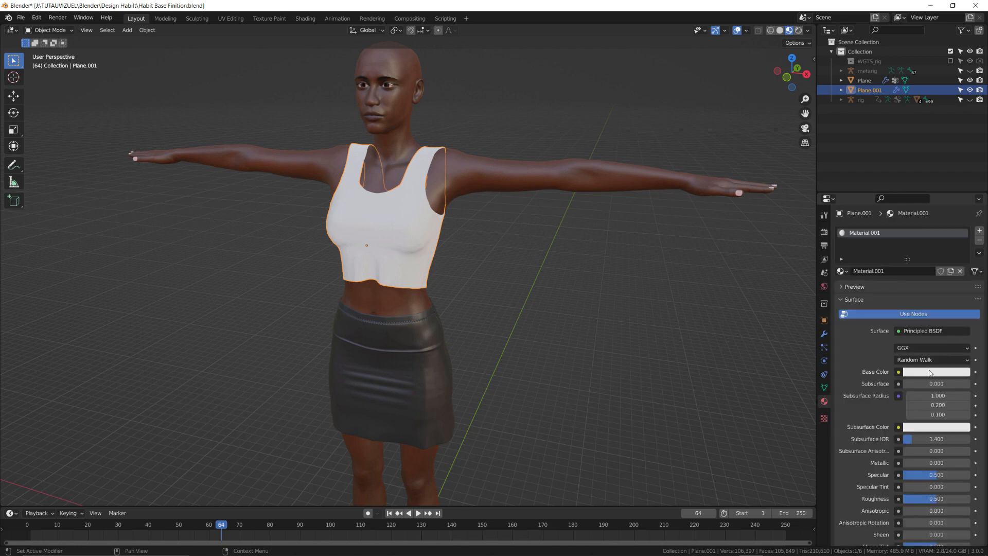
pyautogui.click(931, 372)
pyautogui.click(905, 283)
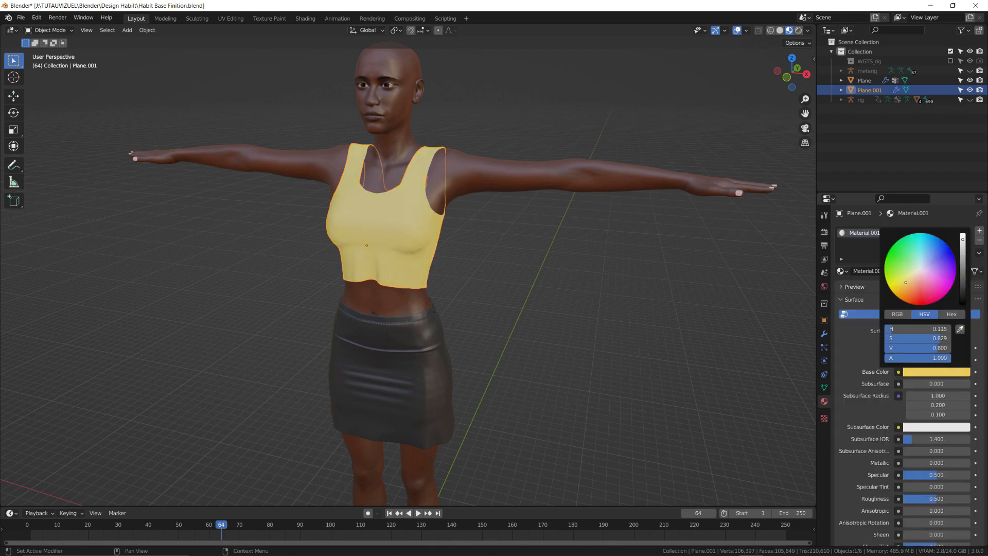
pyautogui.click(597, 295)
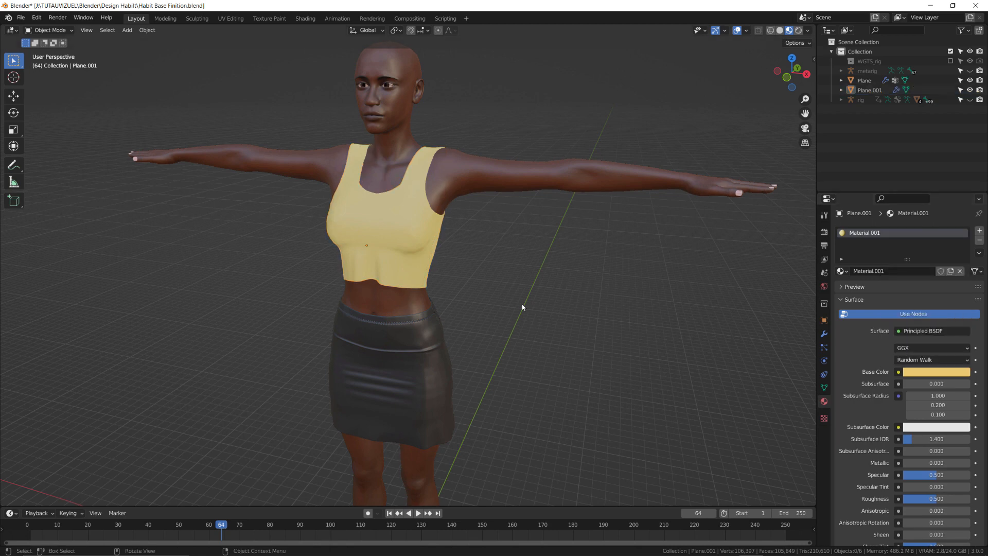
pyautogui.moveTo(597, 294); pyautogui.dragTo(497, 291, button='middle')
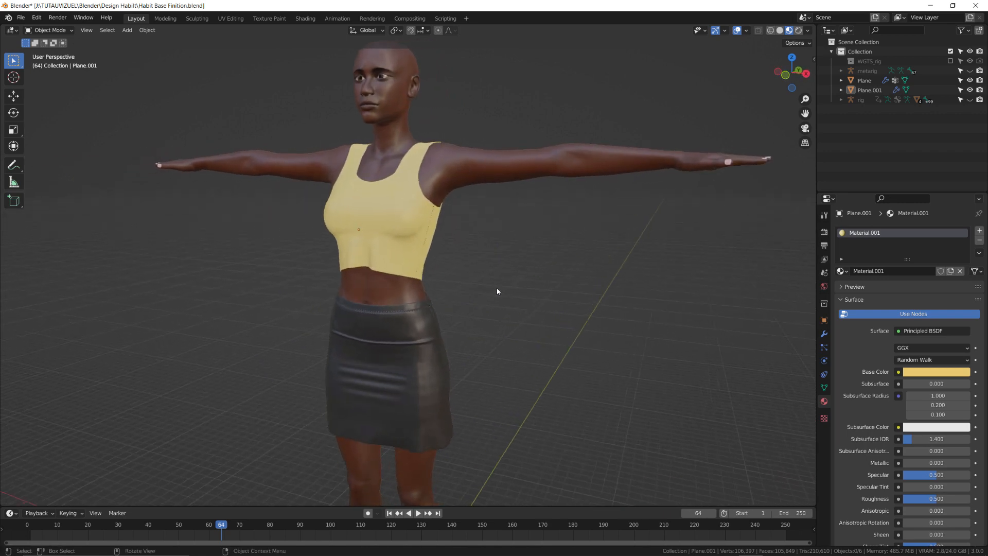